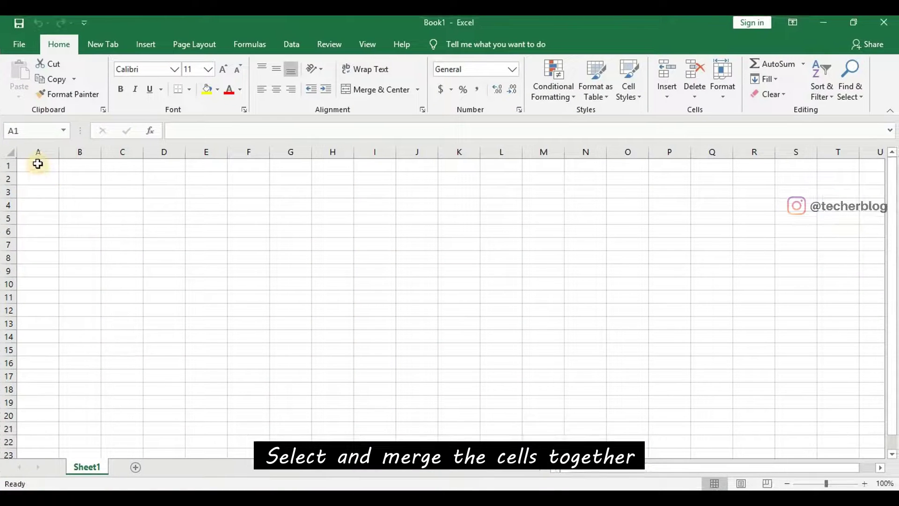
# Merge and center cells A1:C2 and enter the title INVOICE in the merged cell.
pyautogui.moveTo(38, 163); pyautogui.dragTo(113, 175)
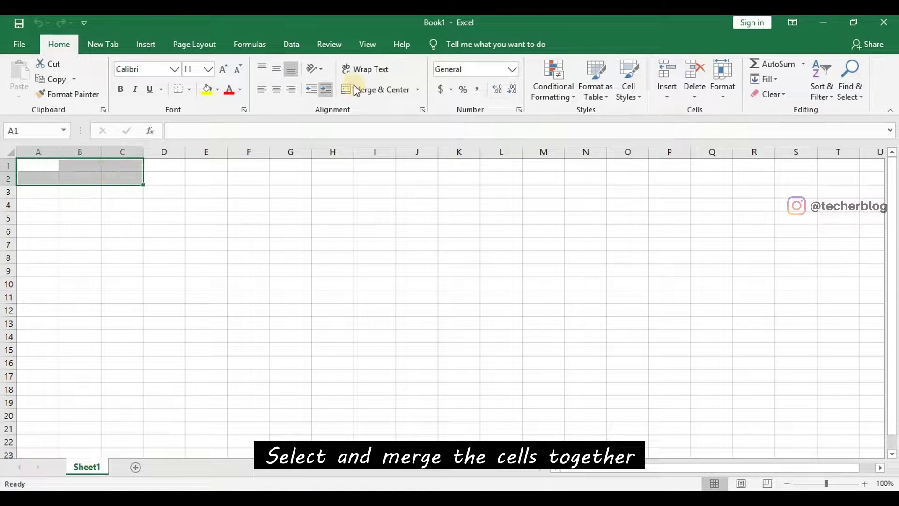
pyautogui.click(388, 87)
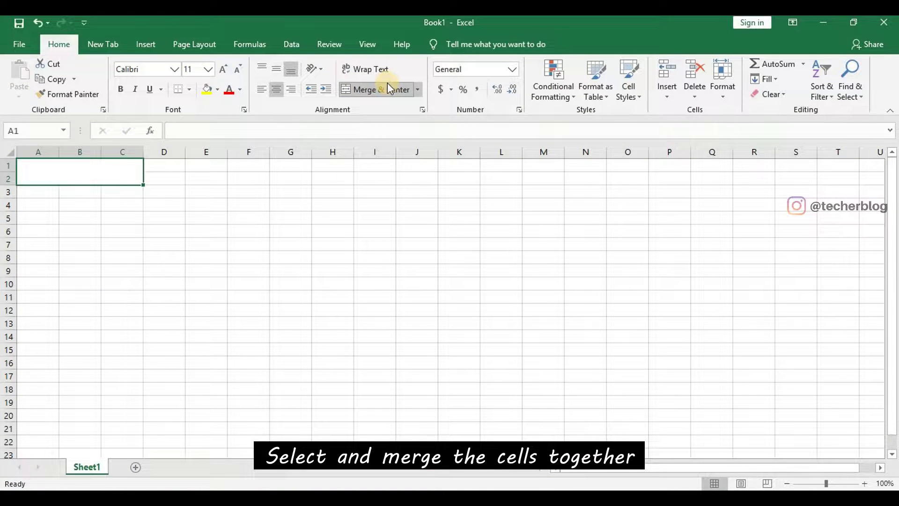
pyautogui.doubleClick(83, 173)
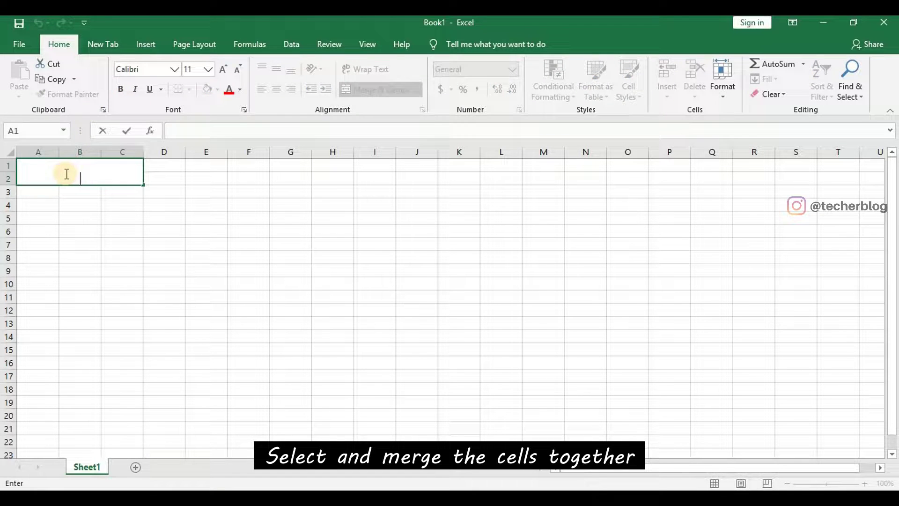
pyautogui.write('INVOICE')
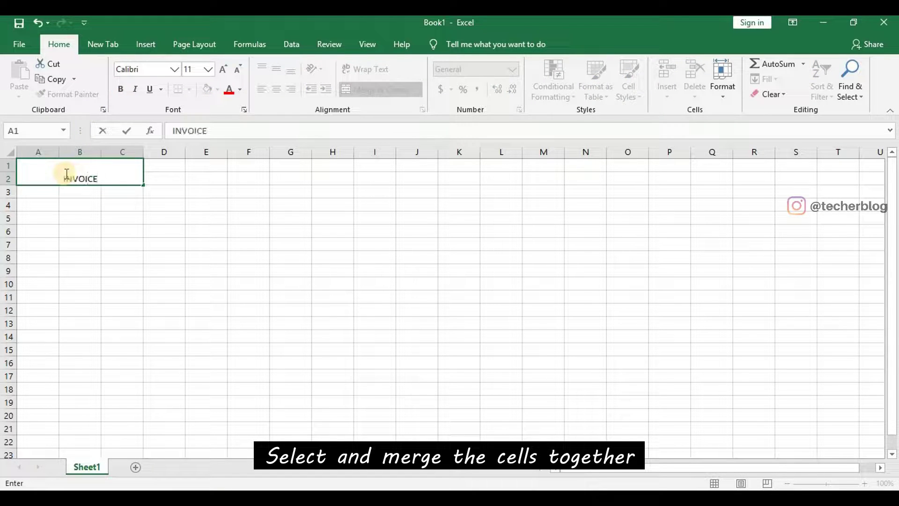
pyautogui.click(92, 197)
# Middle-align the INVOICE title vertically and increase its font size to 36.
pyautogui.click(89, 178)
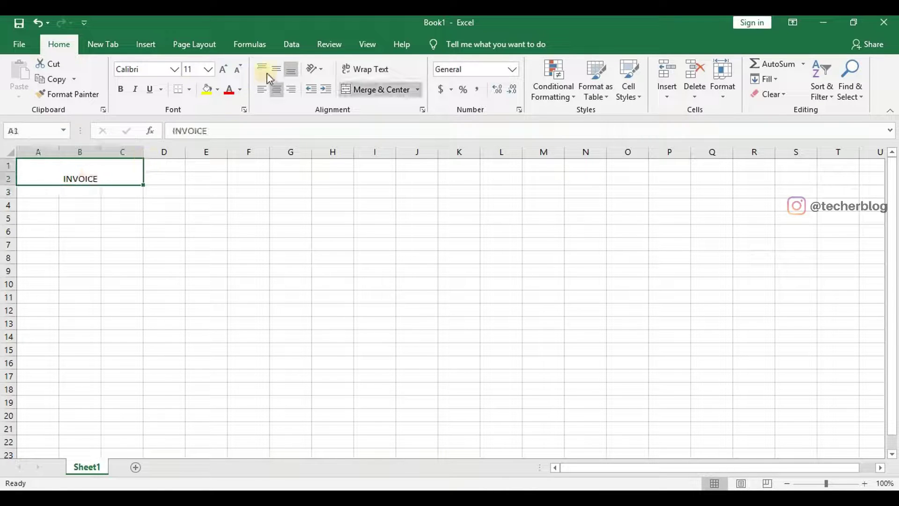
pyautogui.click(278, 66)
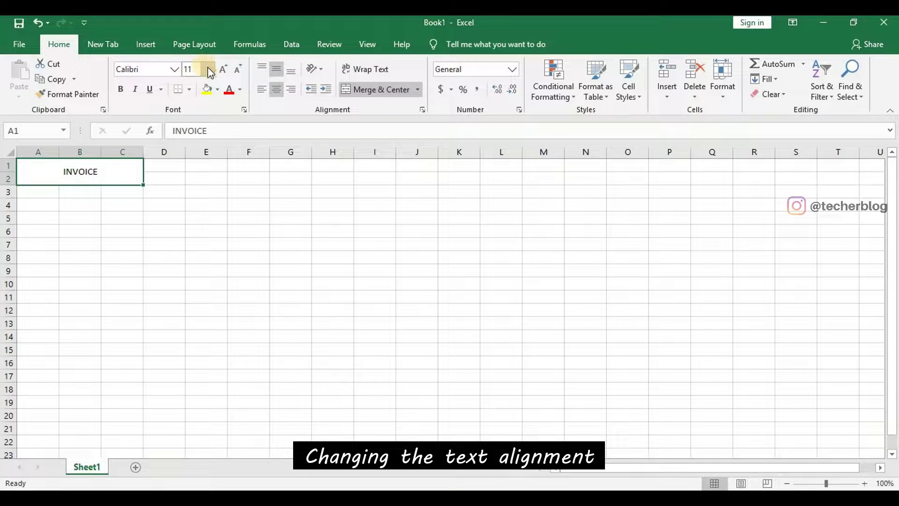
pyautogui.click(229, 69)
pyautogui.click(229, 69)
pyautogui.click(229, 69)
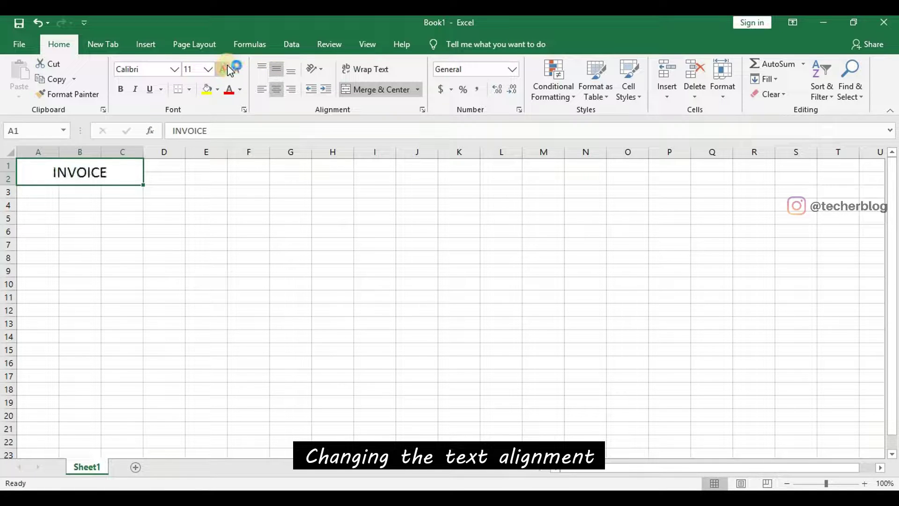
pyautogui.click(230, 69)
pyautogui.click(230, 69)
pyautogui.click(229, 70)
pyautogui.click(230, 69)
pyautogui.click(230, 70)
pyautogui.click(230, 70)
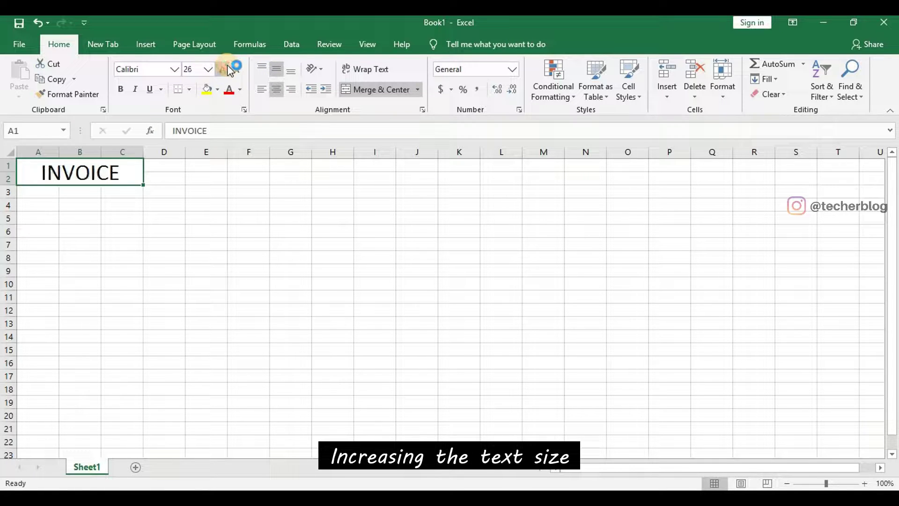
pyautogui.click(229, 70)
pyautogui.click(230, 70)
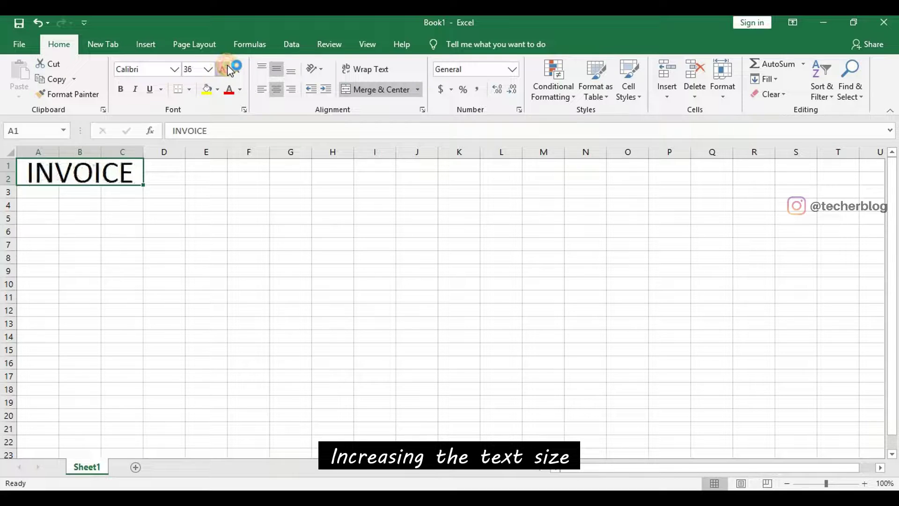
# Left-align the INVOICE title and format it as bold, dark orange text.
pyautogui.click(261, 89)
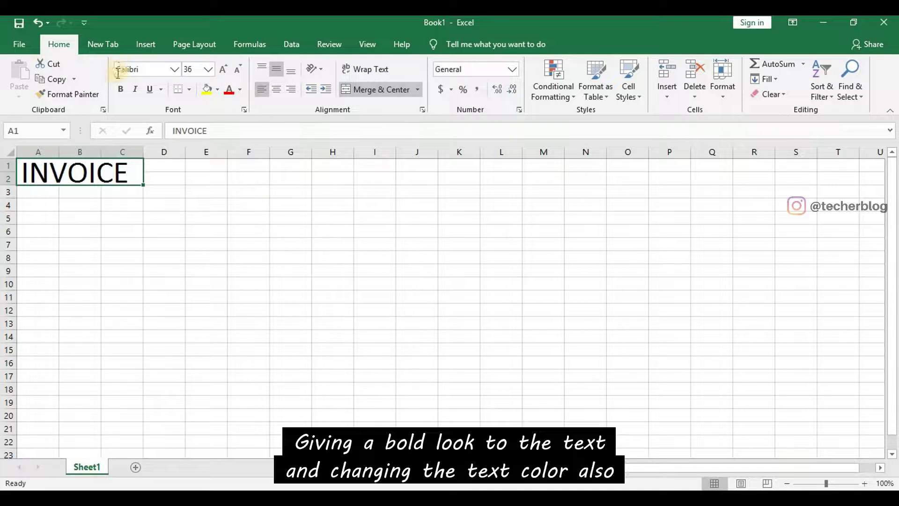
pyautogui.click(120, 90)
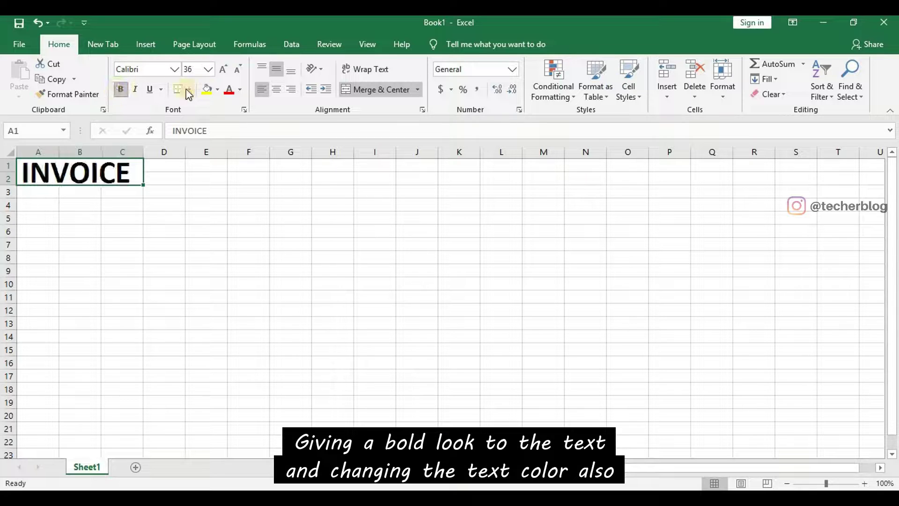
pyautogui.click(241, 90)
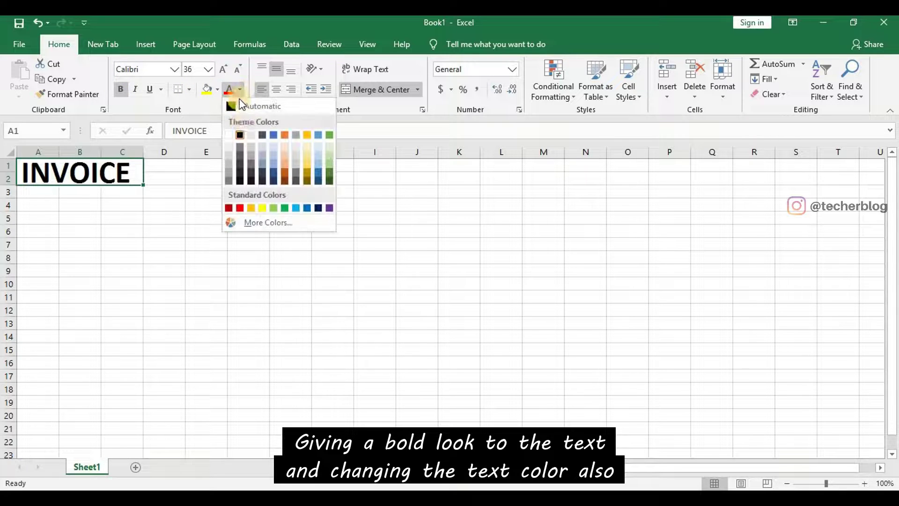
pyautogui.click(285, 176)
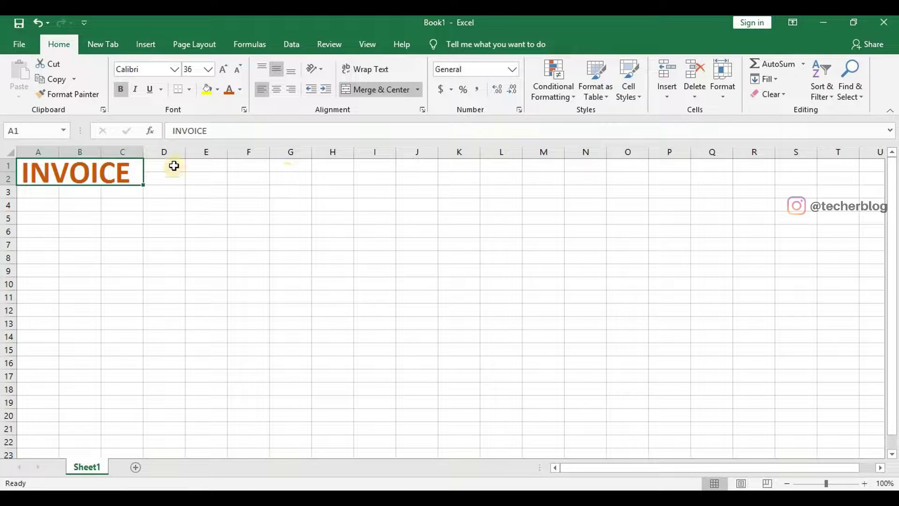
# Merge and center cells D1:H2 and enter YOUR COMPANY NAME in the merged cell.
pyautogui.moveTo(173, 167); pyautogui.dragTo(323, 182)
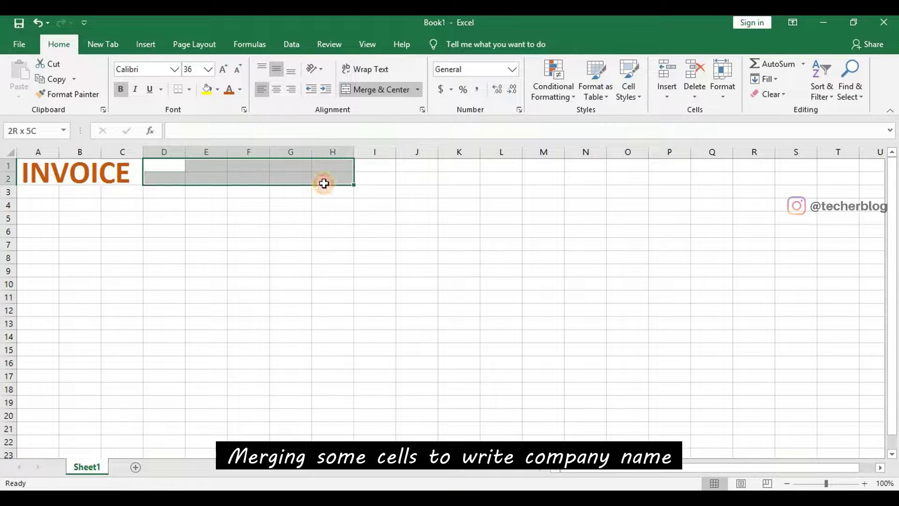
pyautogui.click(387, 89)
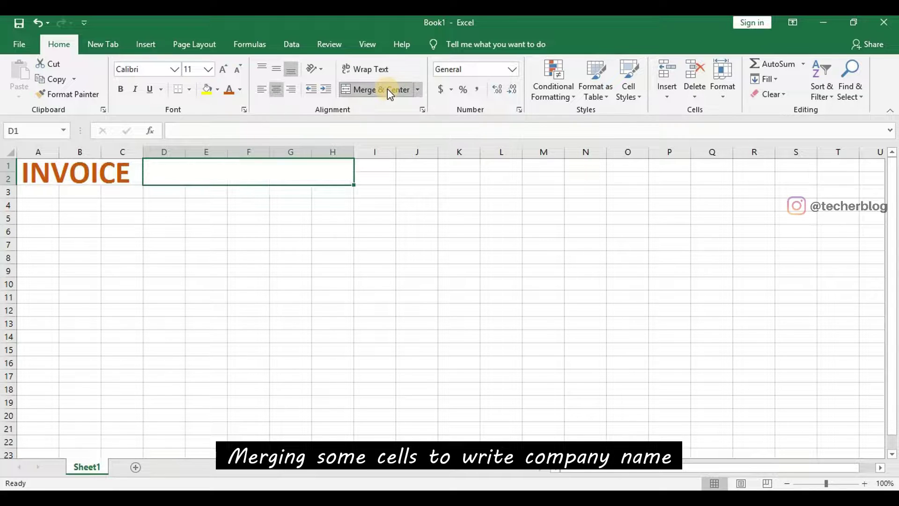
pyautogui.doubleClick(305, 173)
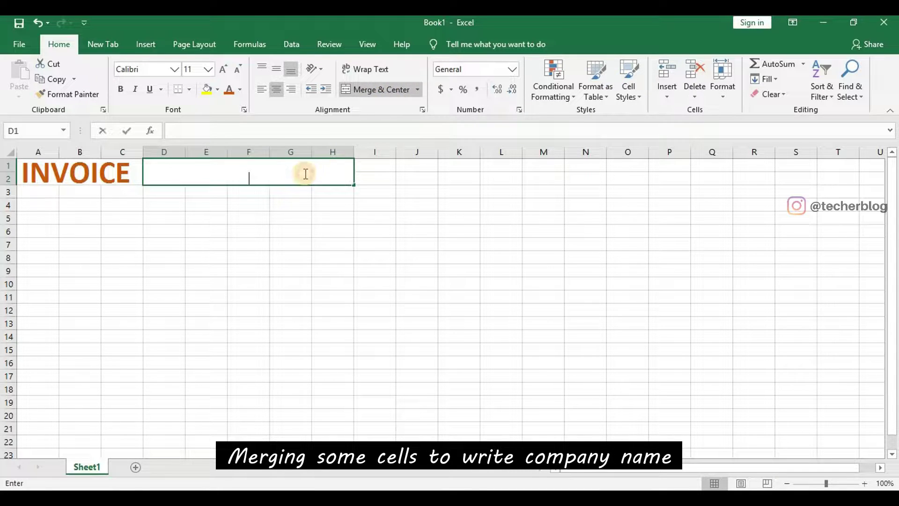
pyautogui.write('YOUR CO')
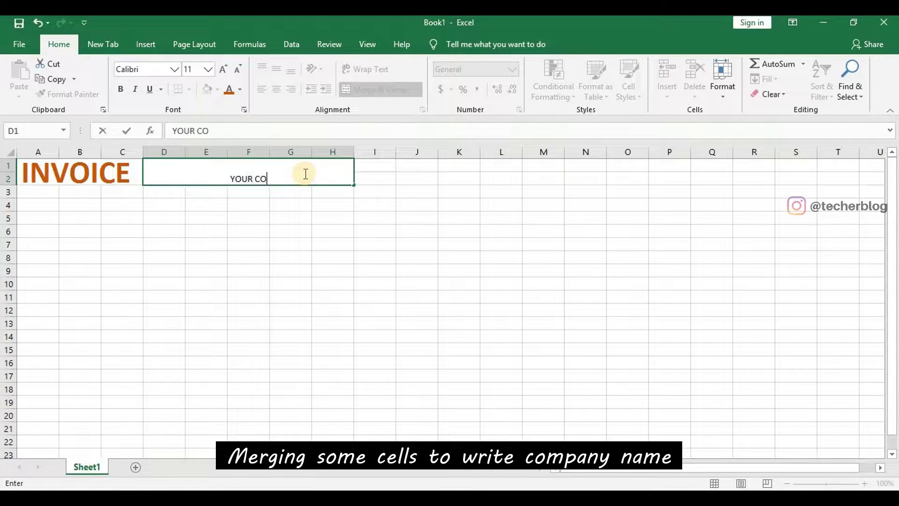
pyautogui.write('MPANY NAME')
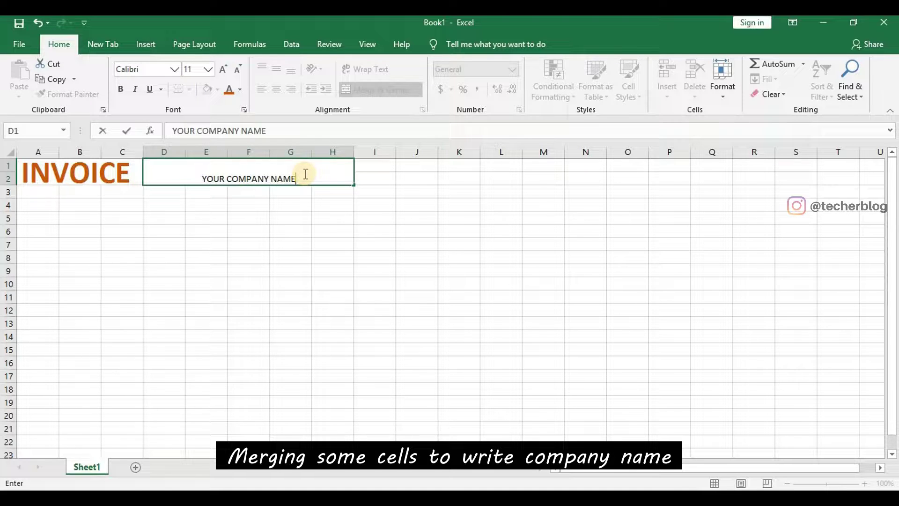
pyautogui.click(322, 203)
# Format the company name with middle and right alignment, font size 18 and the same dark orange font color as the title.
pyautogui.click(297, 175)
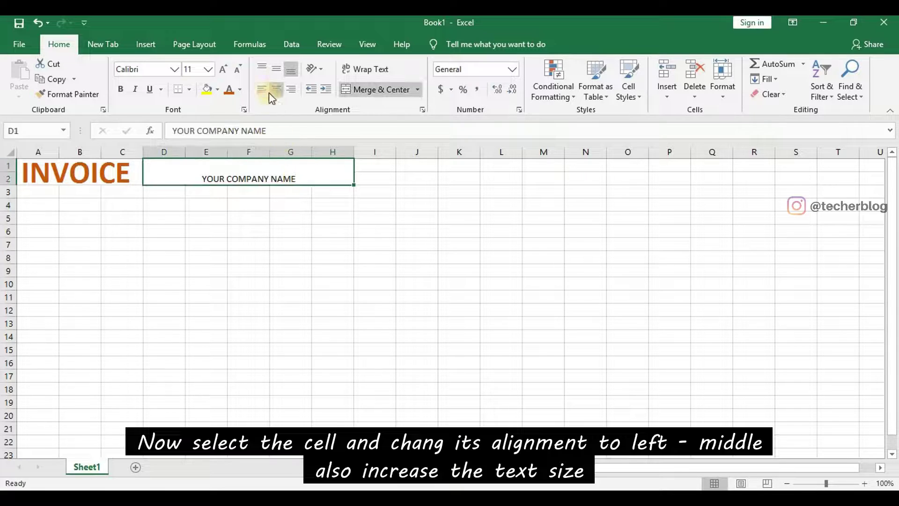
pyautogui.click(276, 68)
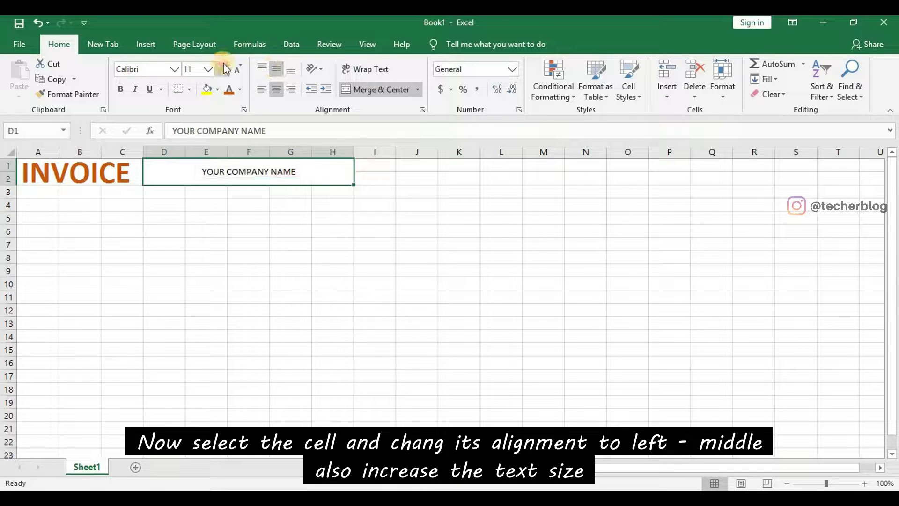
pyautogui.click(226, 68)
pyautogui.click(226, 69)
pyautogui.click(226, 69)
pyautogui.click(227, 69)
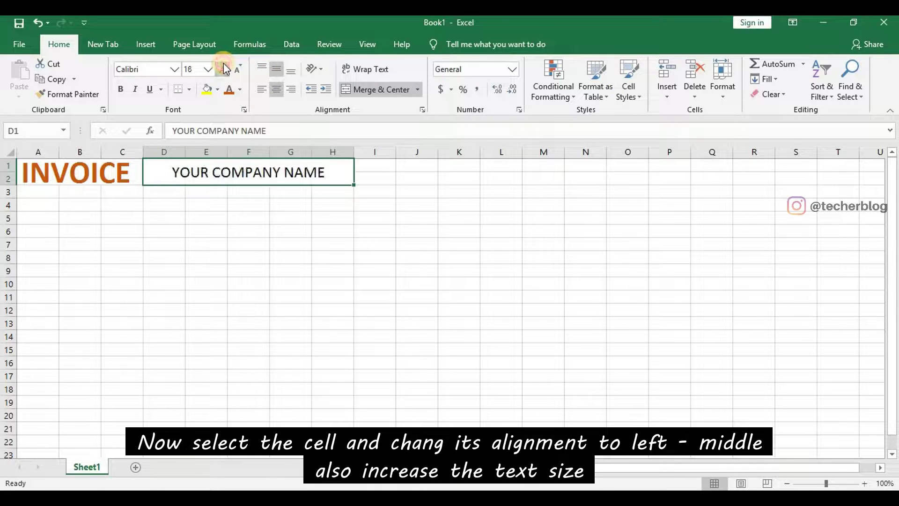
pyautogui.click(229, 90)
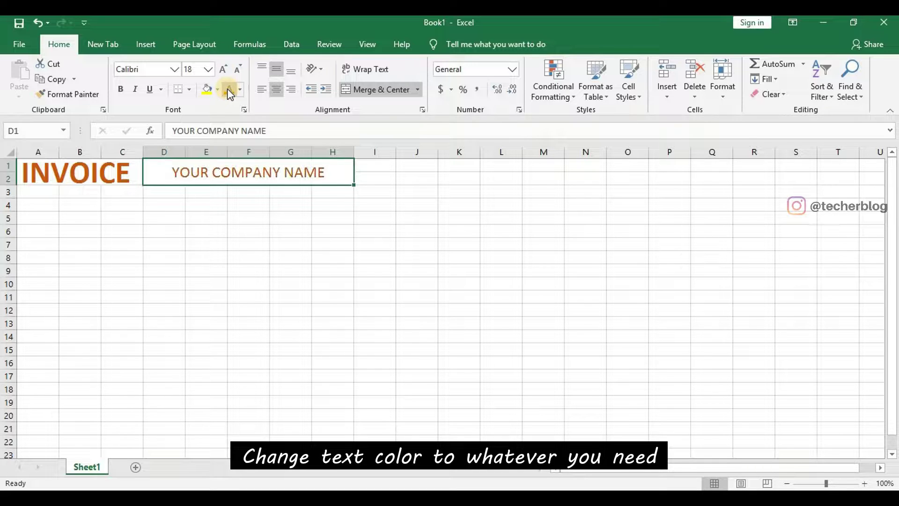
pyautogui.click(292, 90)
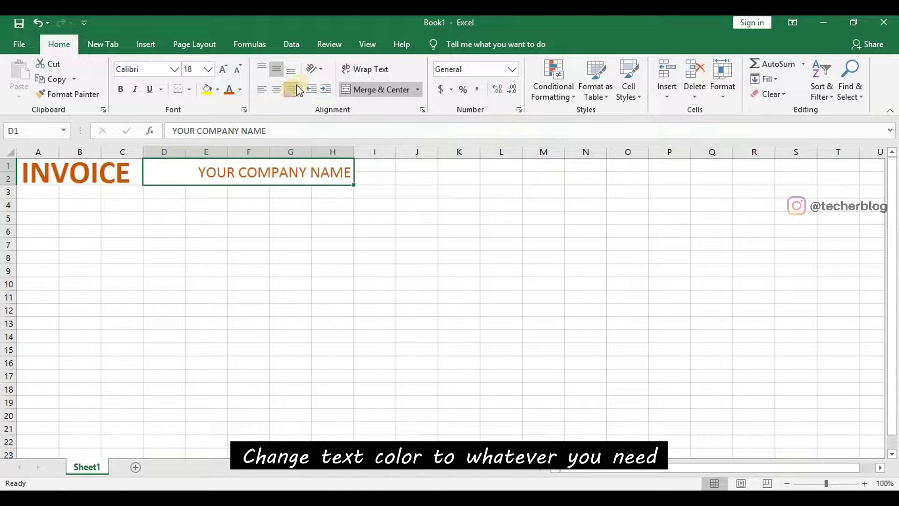
# Switch the sheet to Page Layout view and widen columns A to H equally to fill the width of the first page.
pyautogui.click(368, 45)
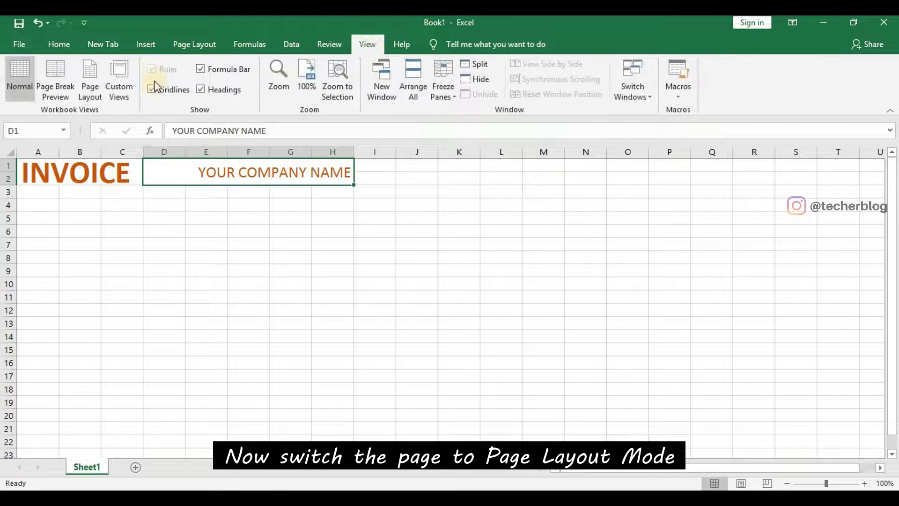
pyautogui.click(90, 94)
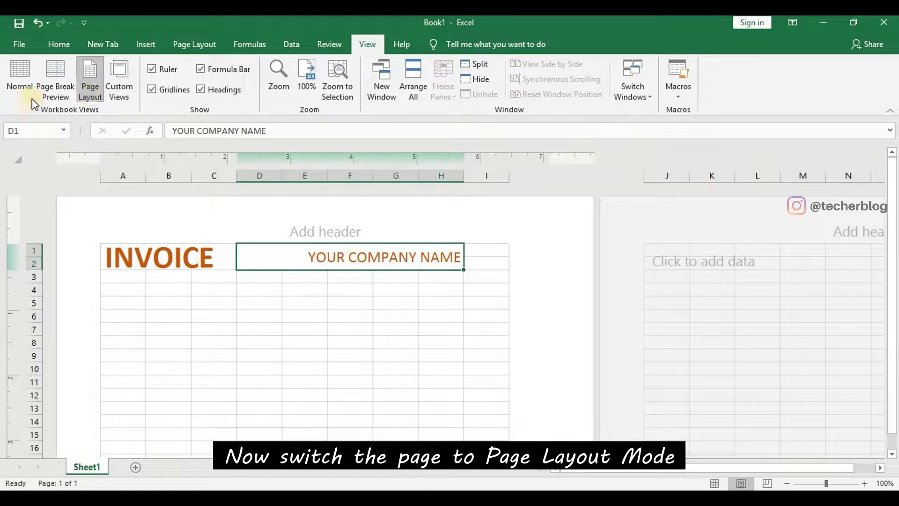
pyautogui.click(123, 174)
pyautogui.keyDown('shift'); pyautogui.click(458, 177); pyautogui.keyUp('shift')
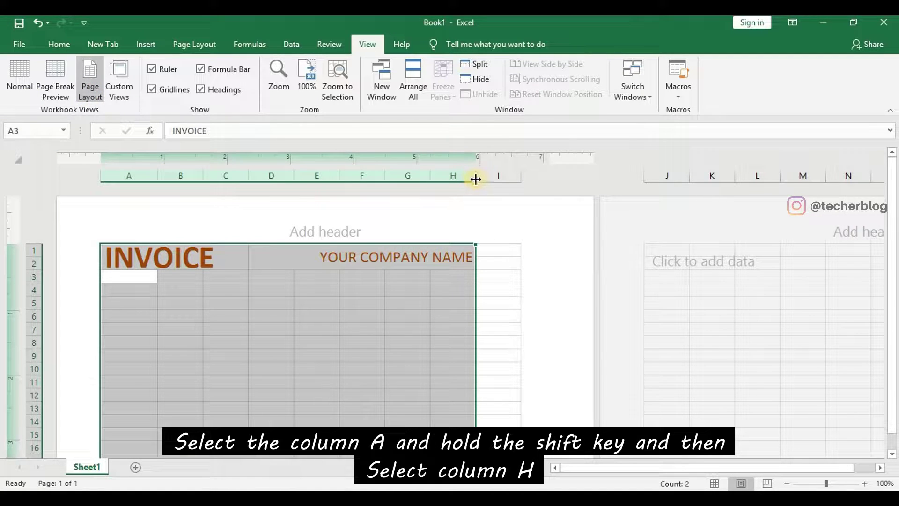
pyautogui.moveTo(476, 176); pyautogui.dragTo(683, 176)
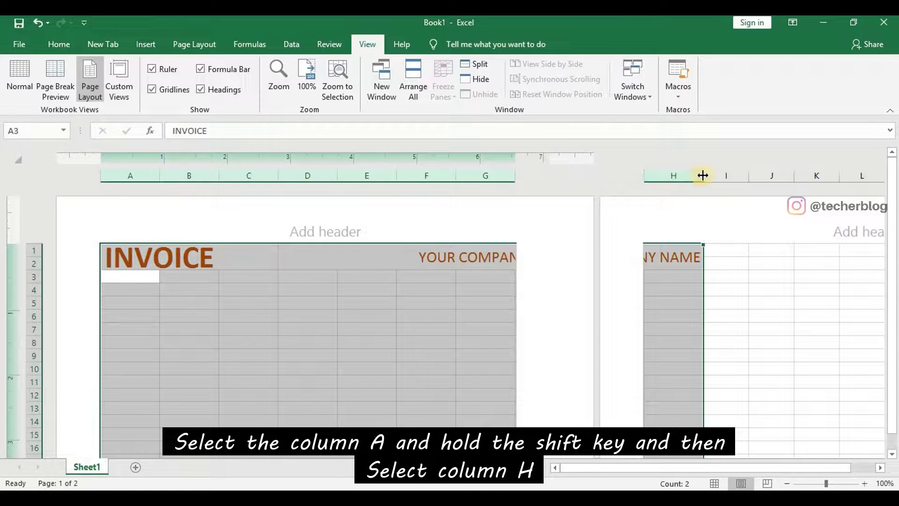
pyautogui.moveTo(706, 175); pyautogui.dragTo(699, 175)
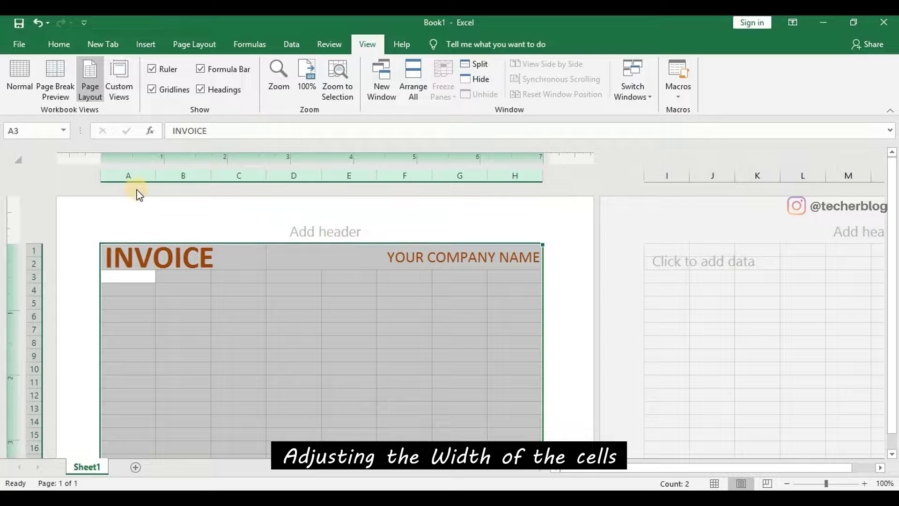
# Narrow column A to about 0.5 inch and columns B to H to about 0.8 inch each.
pyautogui.click(137, 175)
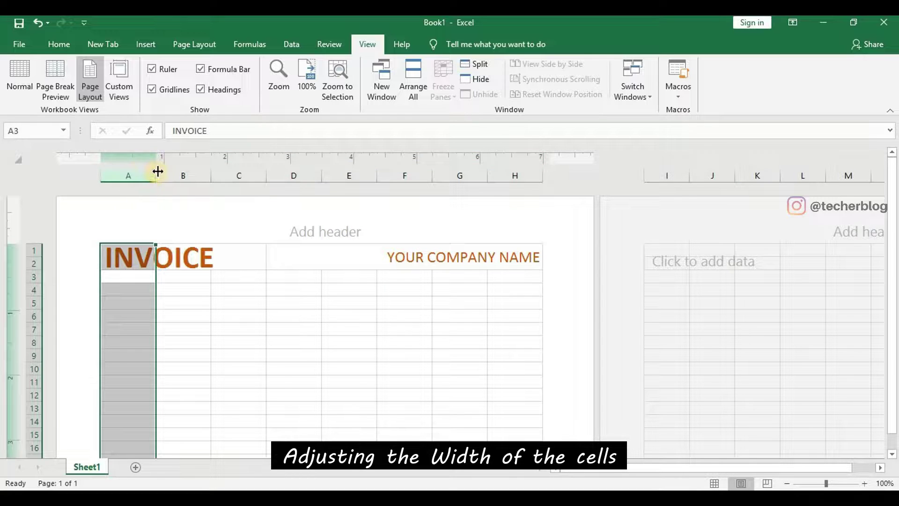
pyautogui.moveTo(156, 172); pyautogui.dragTo(132, 171)
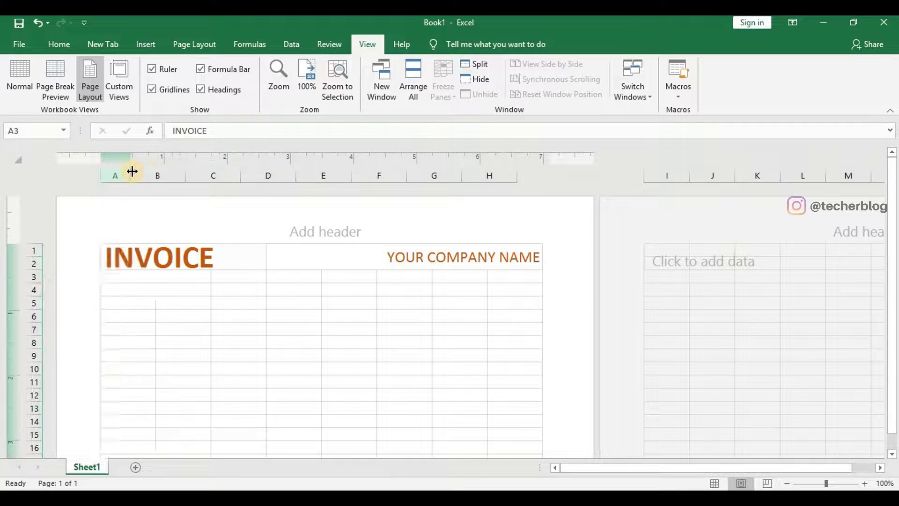
pyautogui.click(152, 172)
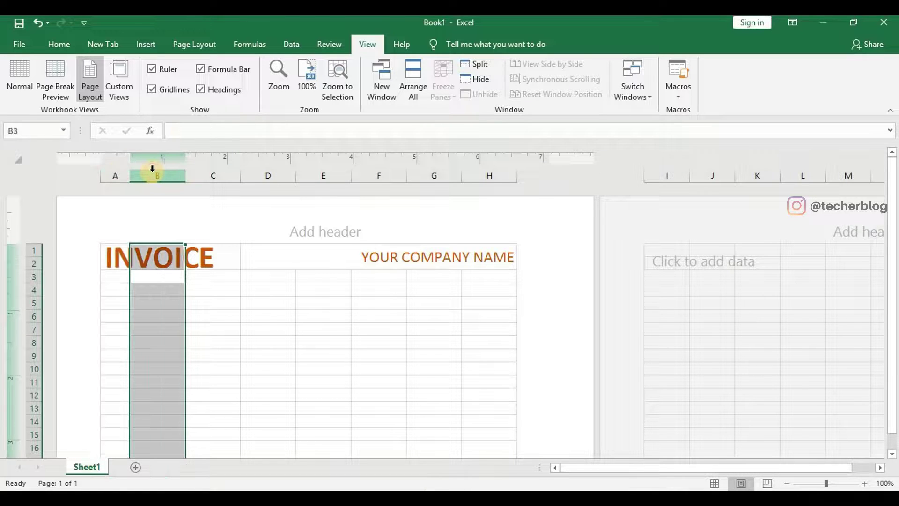
pyautogui.moveTo(153, 168); pyautogui.dragTo(514, 173)
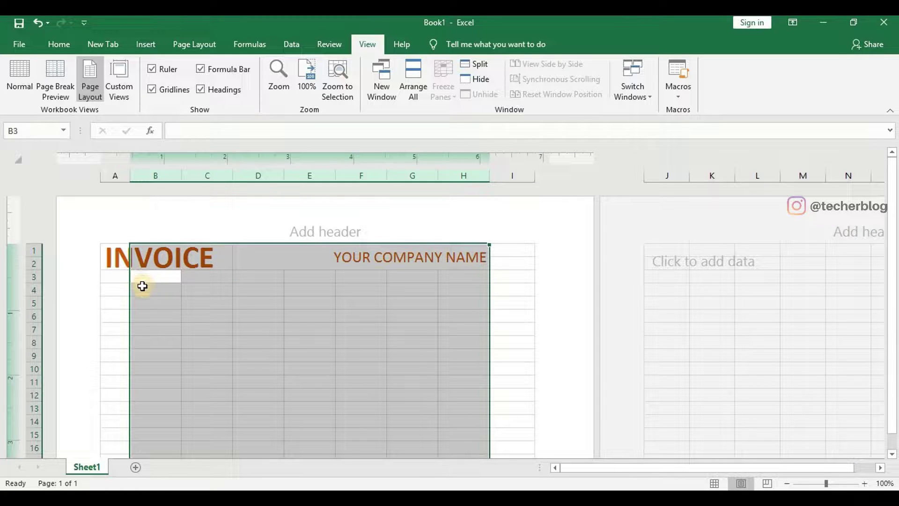
# Merge and center cells A4 and B4 below the INVOICE title.
pyautogui.moveTo(114, 287); pyautogui.dragTo(146, 290)
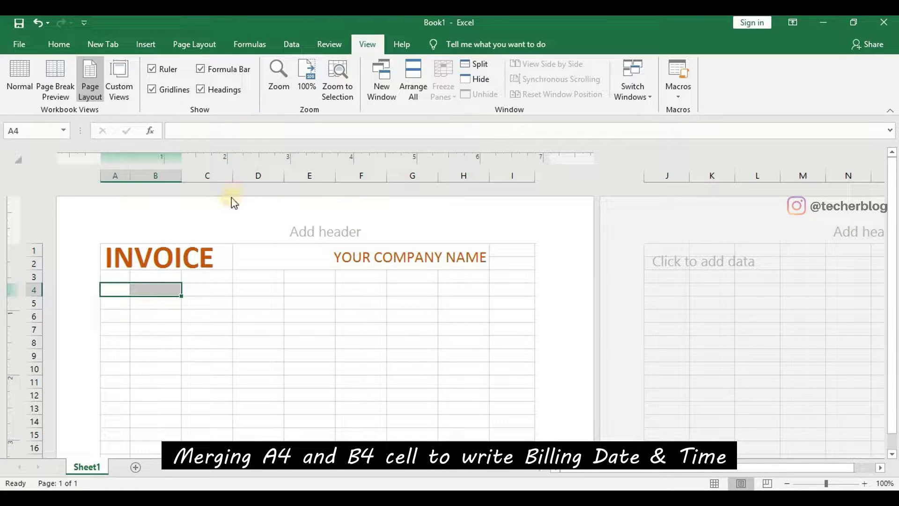
pyautogui.click(144, 43)
pyautogui.click(59, 43)
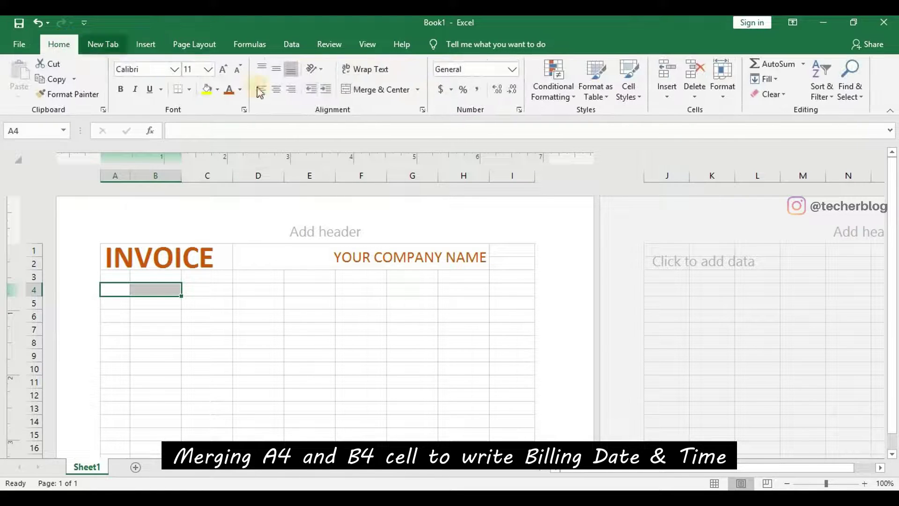
pyautogui.click(379, 89)
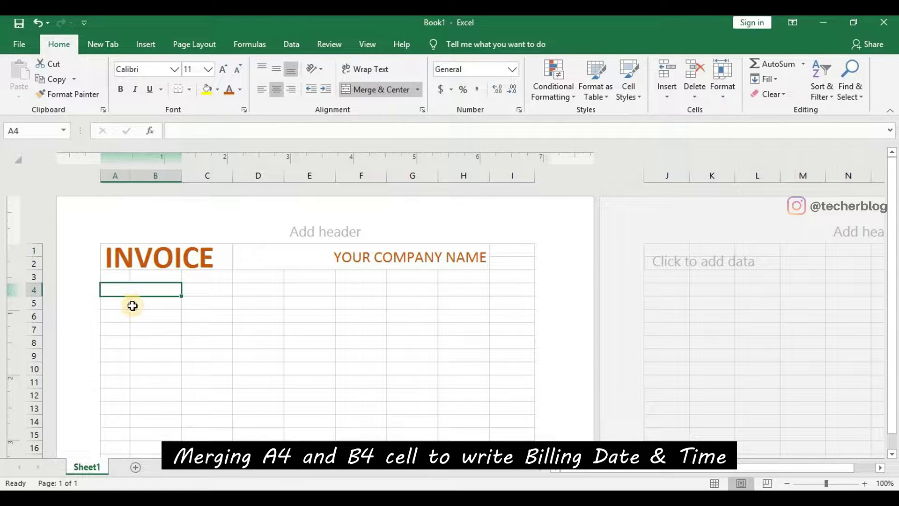
# Enter the label "Date & Time" in the merged cell A4 below the INVOICE title.
pyautogui.click(131, 304)
pyautogui.doubleClick(125, 289)
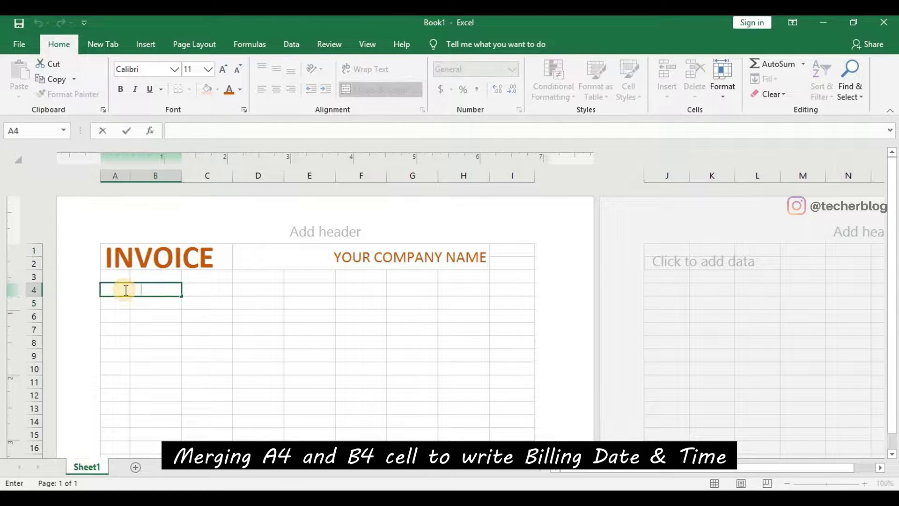
pyautogui.write('dATE')
pyautogui.press('BackSpace')
pyautogui.press('BackSpace')
pyautogui.write('& Time')
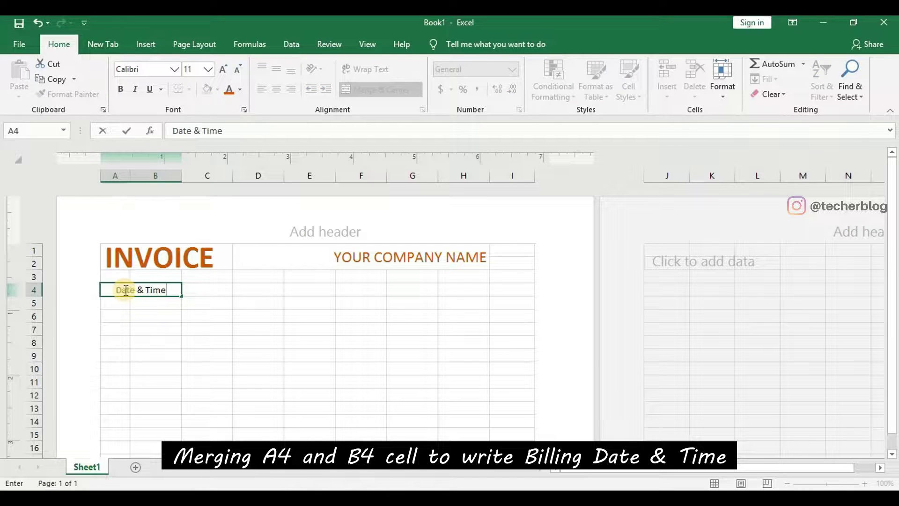
# Merge and center cells A5 and B5 and enter the formula =now() in the merged cell.
pyautogui.moveTo(117, 301); pyautogui.dragTo(157, 302)
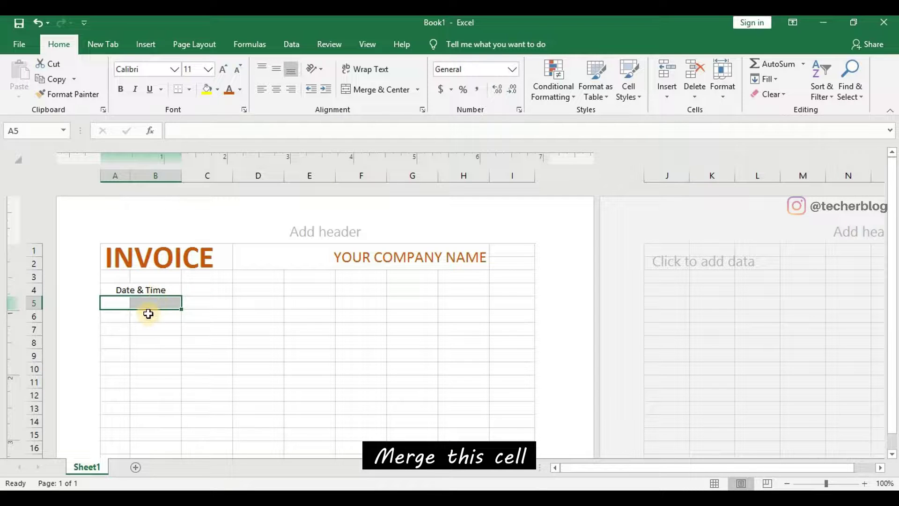
pyautogui.click(403, 89)
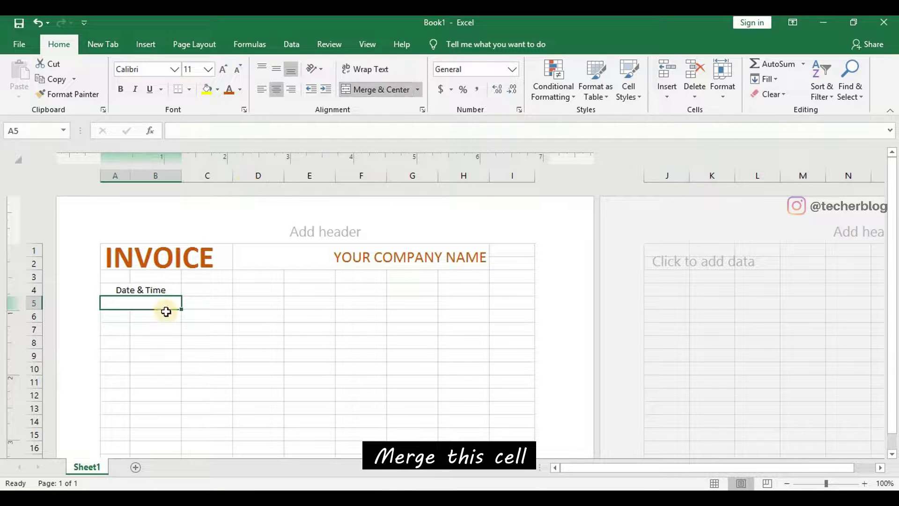
pyautogui.click(159, 328)
pyautogui.click(129, 300)
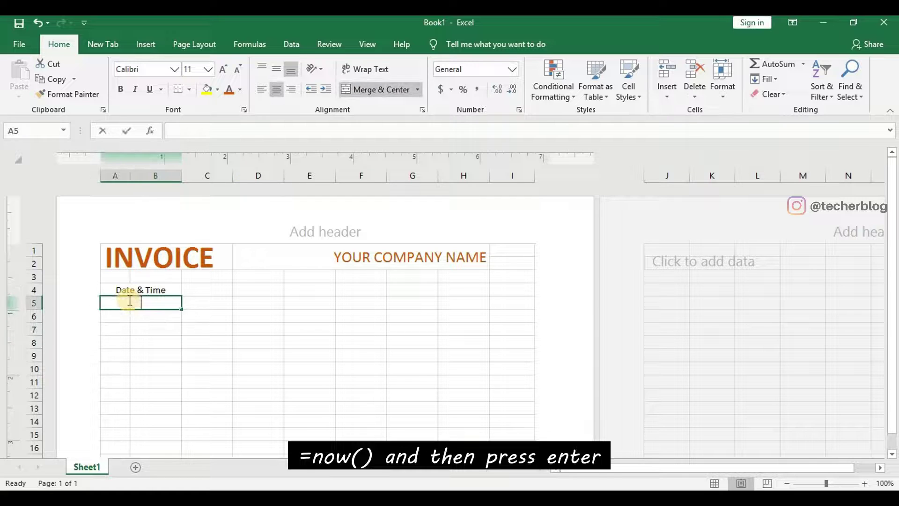
pyautogui.write('=')
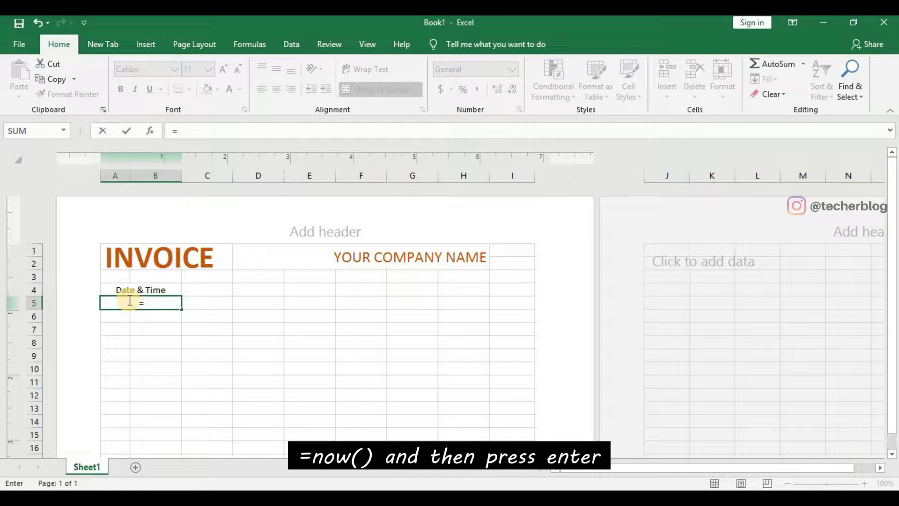
pyautogui.write('now()')
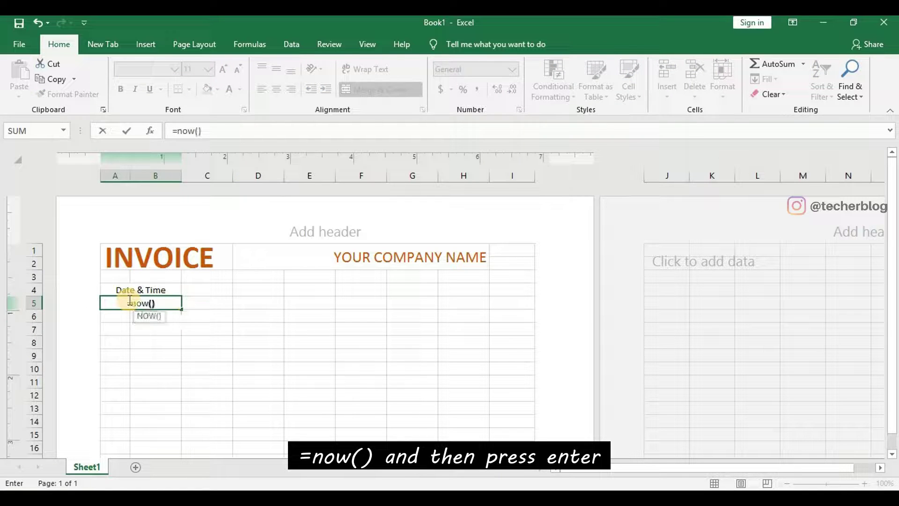
pyautogui.press('Return')
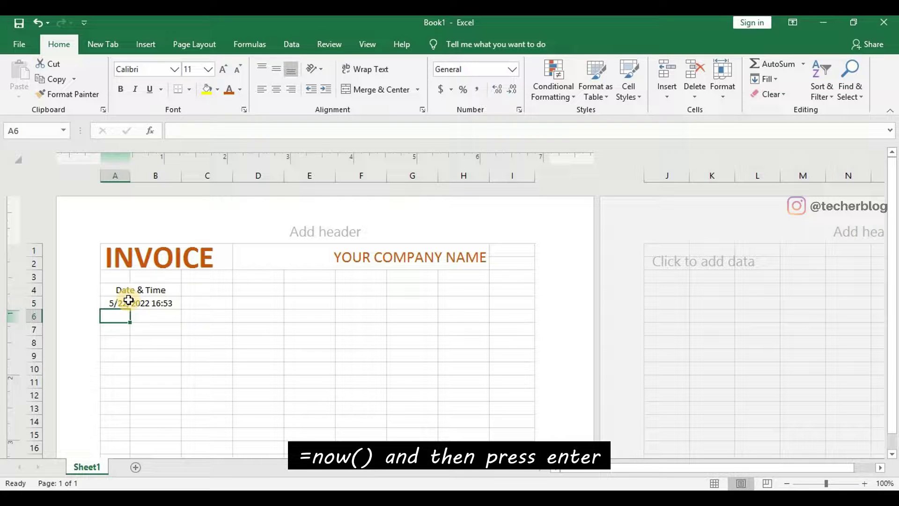
# Enter the label "INVOICE NO" in cell C4 and widen column C to about 0.9 inch to fit it.
pyautogui.click(221, 294)
pyautogui.write('INVO')
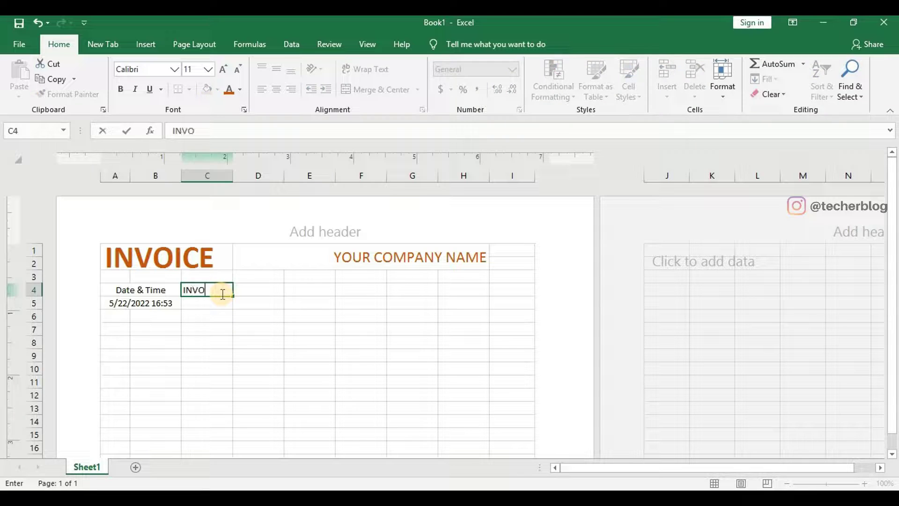
pyautogui.write('ICE NO')
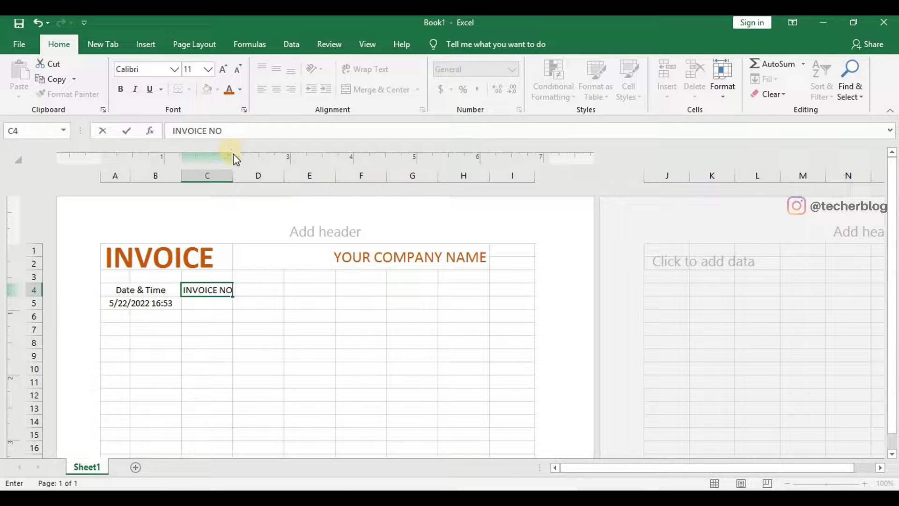
pyautogui.click(253, 308)
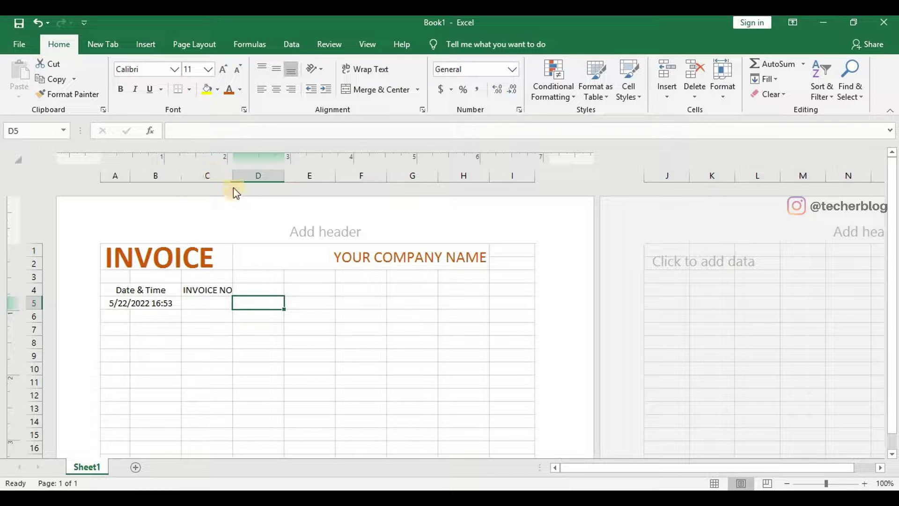
pyautogui.moveTo(233, 179); pyautogui.dragTo(239, 180)
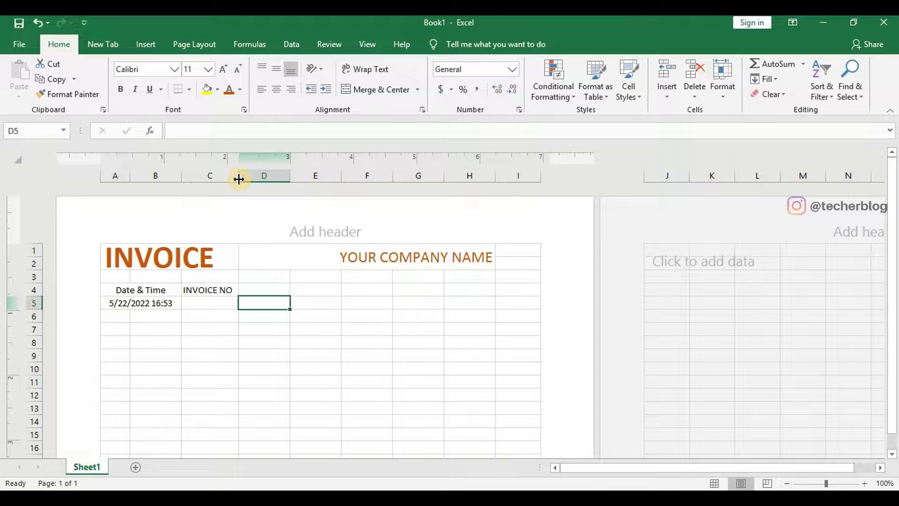
# Apply all borders to the billing details block A4:C5.
pyautogui.click(121, 287)
pyautogui.moveTo(151, 298); pyautogui.dragTo(152, 299)
pyautogui.moveTo(240, 312); pyautogui.dragTo(237, 311)
pyautogui.click(217, 303)
pyautogui.keyDown('shift'); pyautogui.click(175, 295); pyautogui.keyUp('shift')
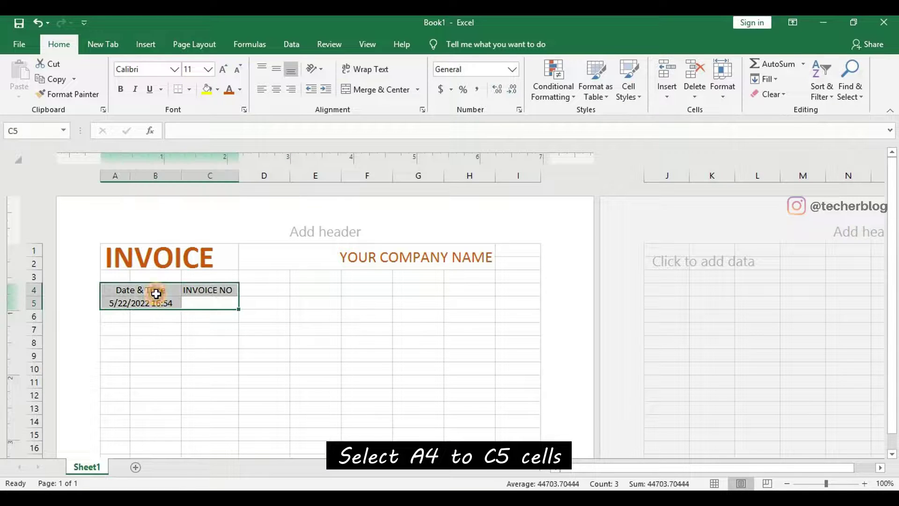
pyautogui.click(189, 89)
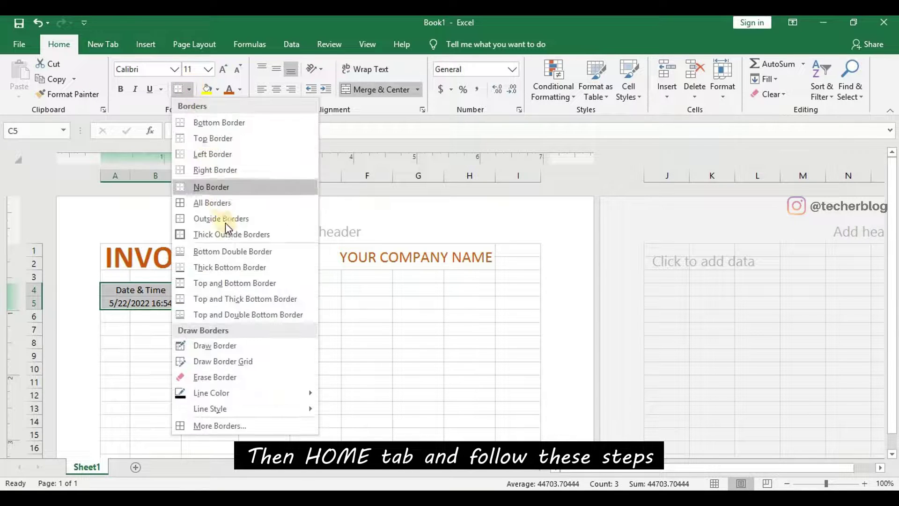
pyautogui.click(227, 204)
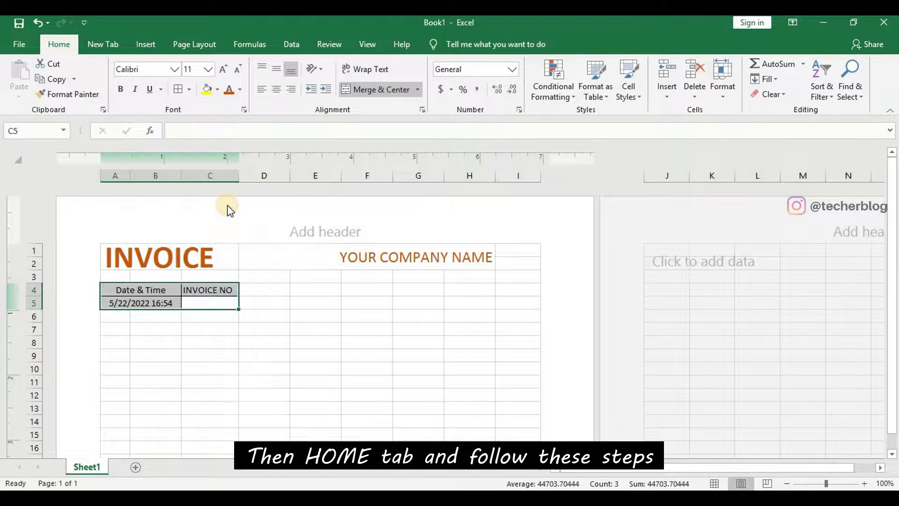
pyautogui.click(258, 287)
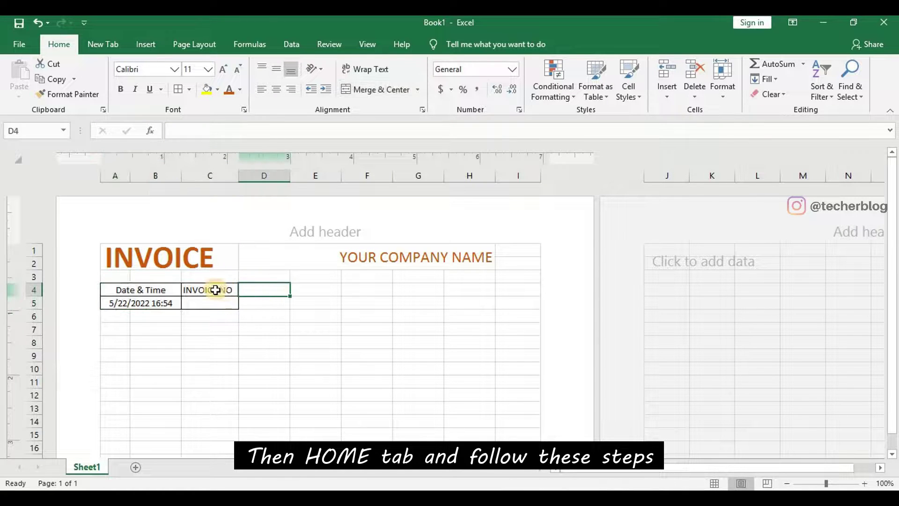
# Apply the 20% - Accent1 cell style to the header cells A4:C4.
pyautogui.click(215, 288)
pyautogui.moveTo(215, 288); pyautogui.dragTo(160, 289)
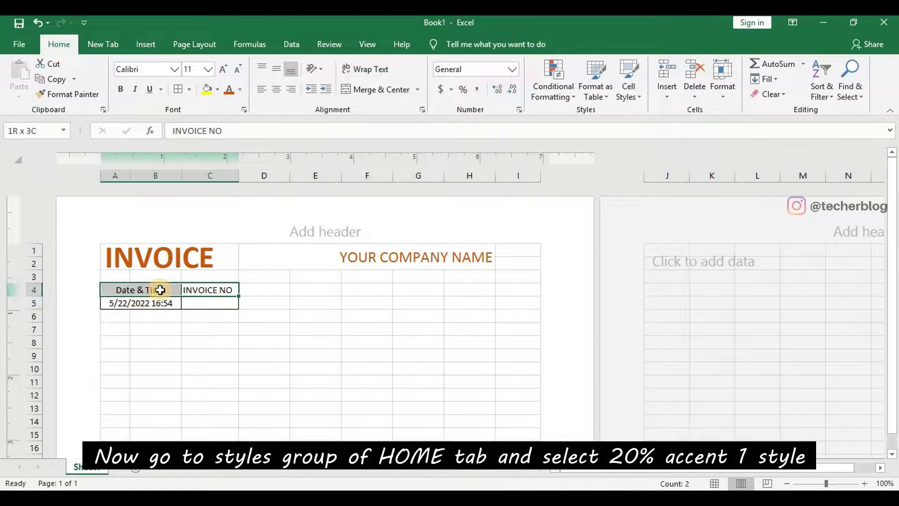
pyautogui.click(634, 100)
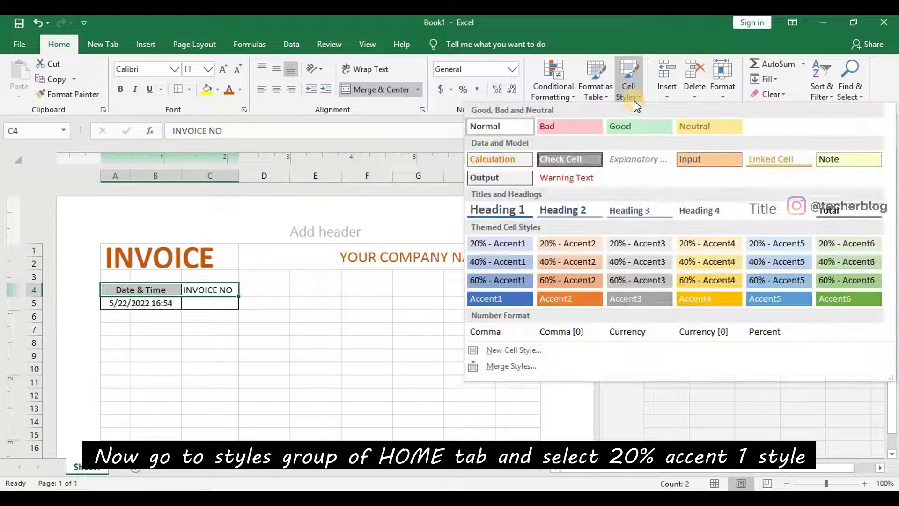
pyautogui.click(495, 244)
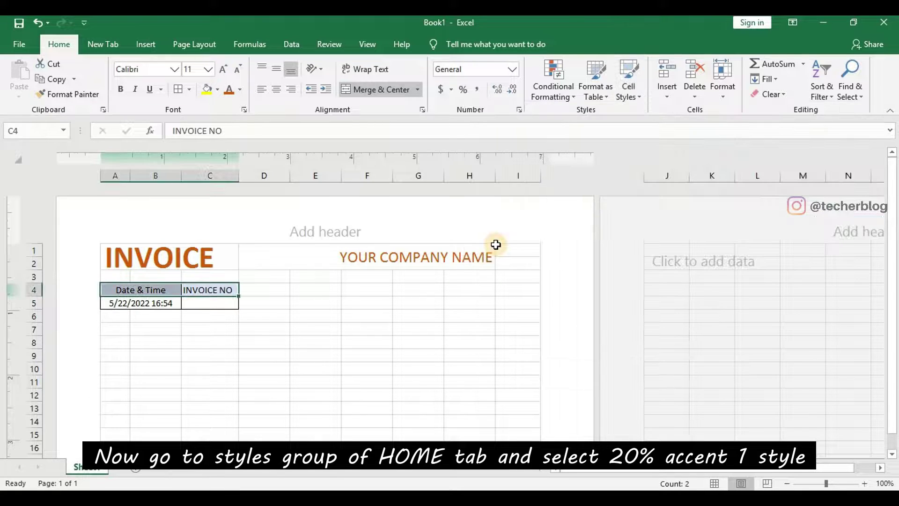
# Merge and center cells E3 to H3 below the company name.
pyautogui.click(317, 276)
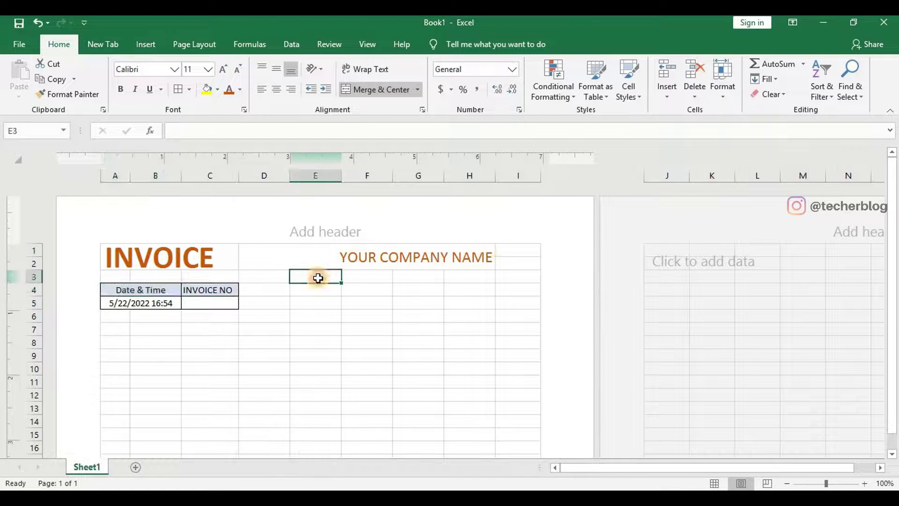
pyautogui.moveTo(370, 278); pyautogui.dragTo(324, 280)
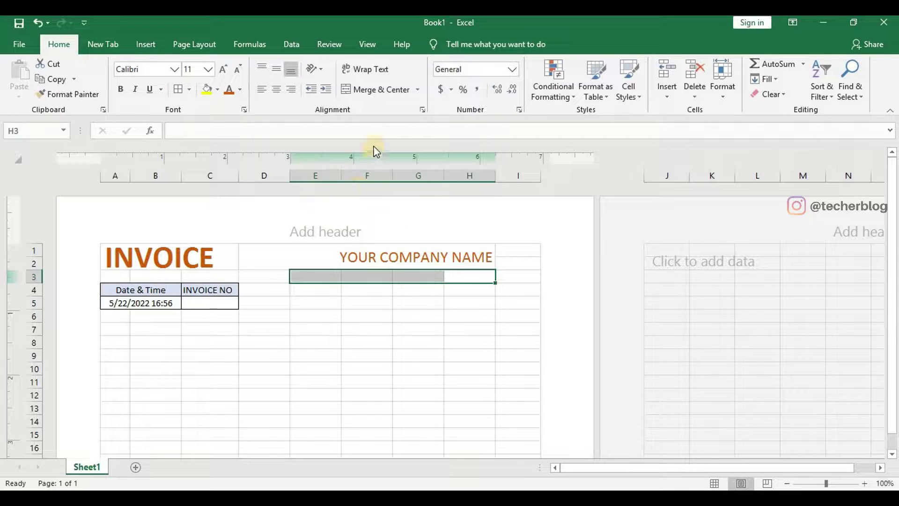
pyautogui.click(378, 91)
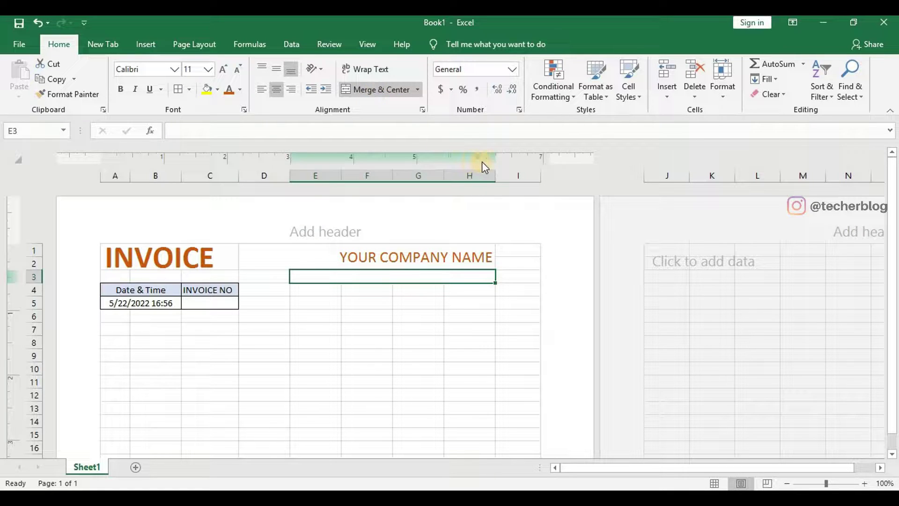
# Widen columns B to H equally to about 0.9 inch each so they fill the page width.
pyautogui.click(116, 173)
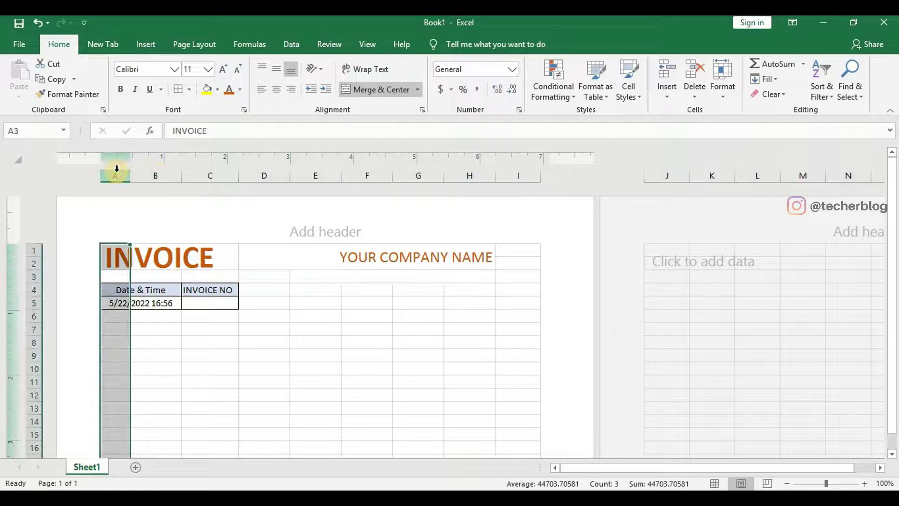
pyautogui.moveTo(153, 170); pyautogui.dragTo(153, 169)
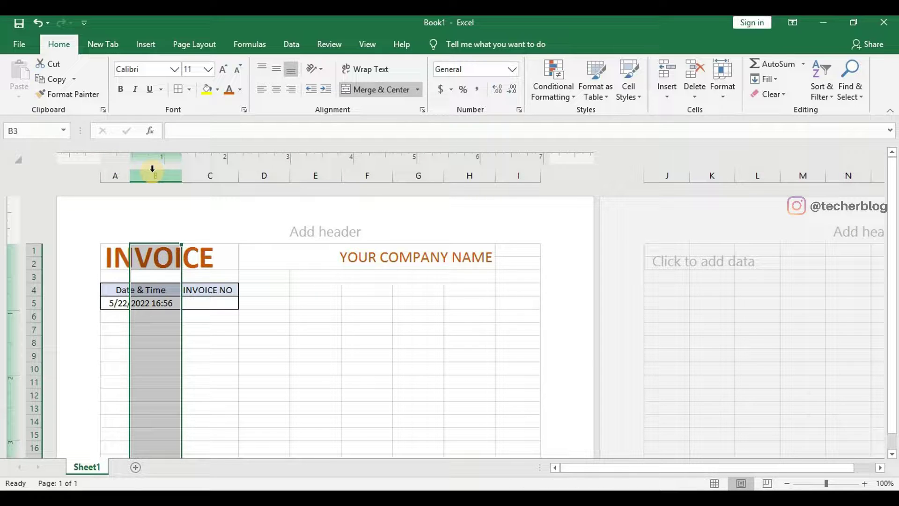
pyautogui.keyDown('shift'); pyautogui.click(470, 167); pyautogui.keyUp('shift')
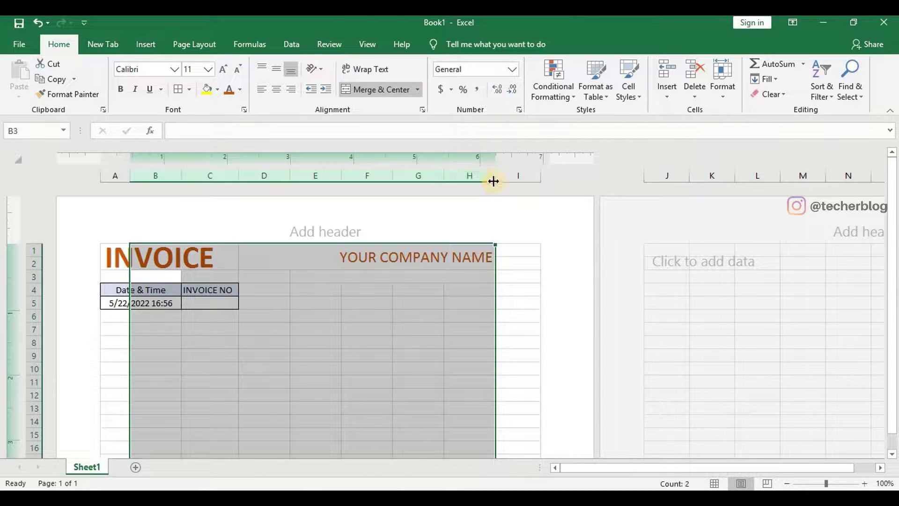
pyautogui.moveTo(493, 179); pyautogui.dragTo(498, 176)
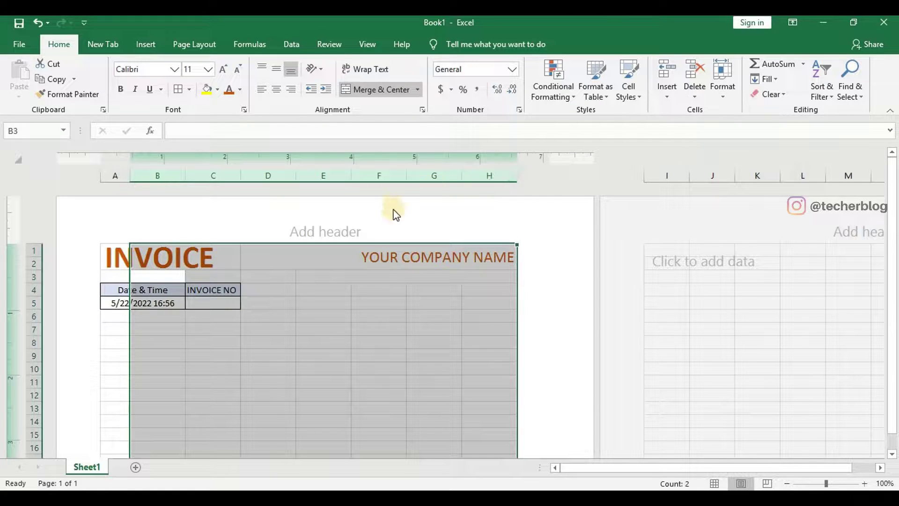
# Enter the placeholder "Street Address" in the merged cell E3 below the company name.
pyautogui.click(380, 318)
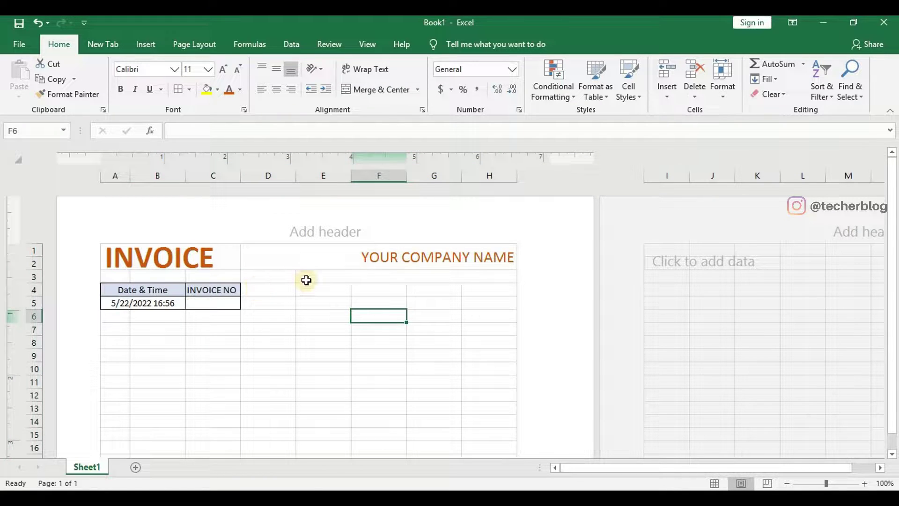
pyautogui.doubleClick(350, 280)
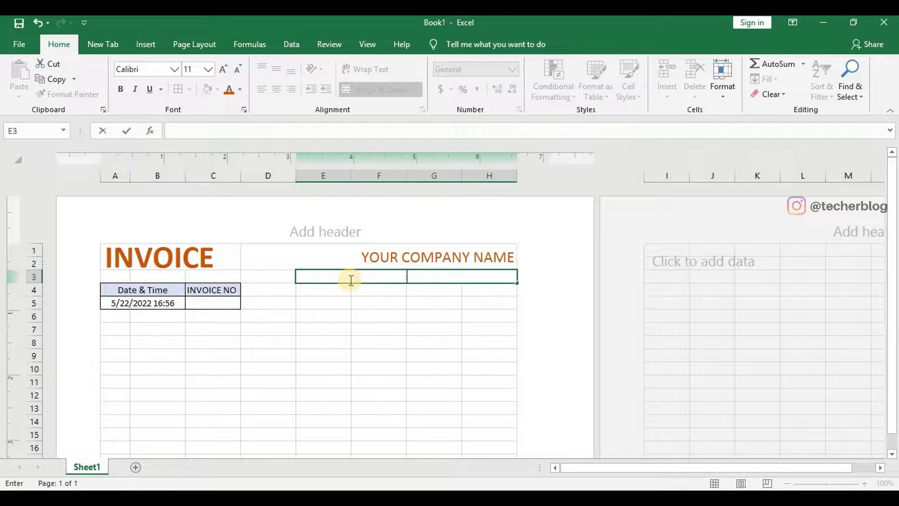
pyautogui.write('Street Address')
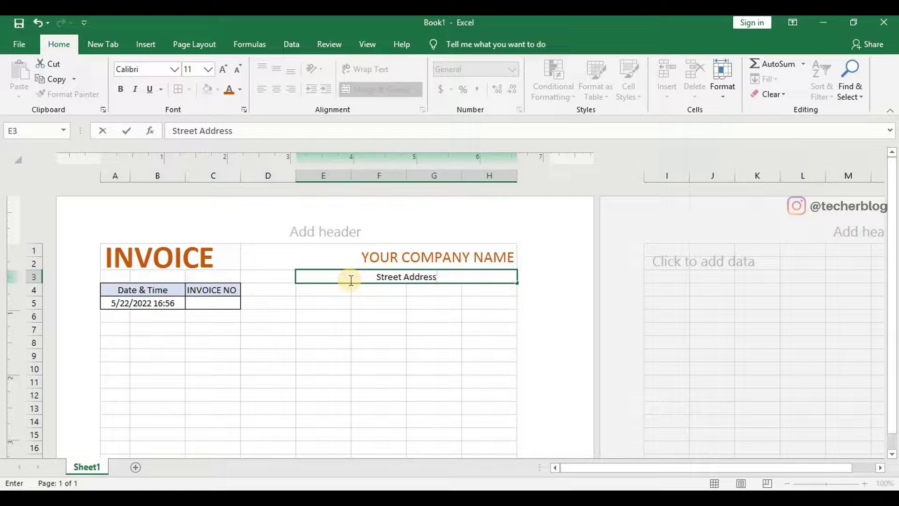
# Merge and center cells E4 to H4 and enter the placeholder "City, State, Zip" in the merged cell.
pyautogui.moveTo(326, 288); pyautogui.dragTo(467, 291)
pyautogui.click(370, 89)
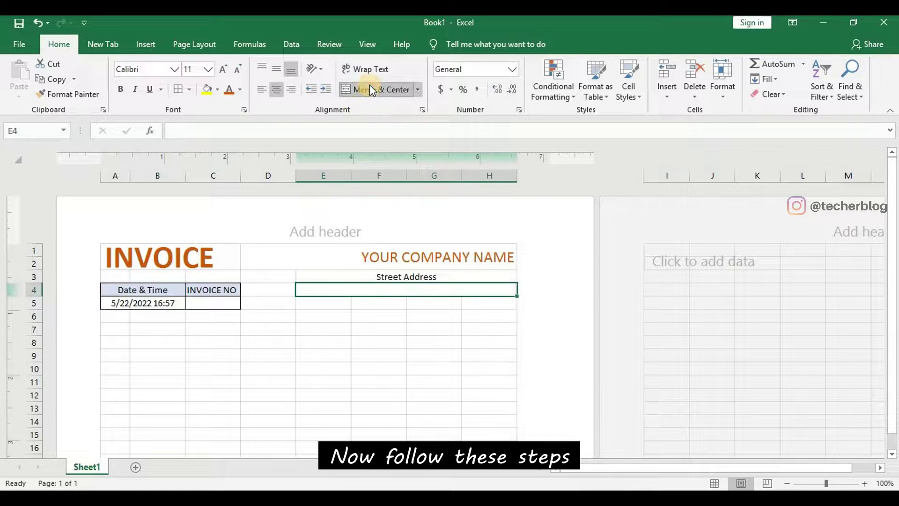
pyautogui.click(373, 314)
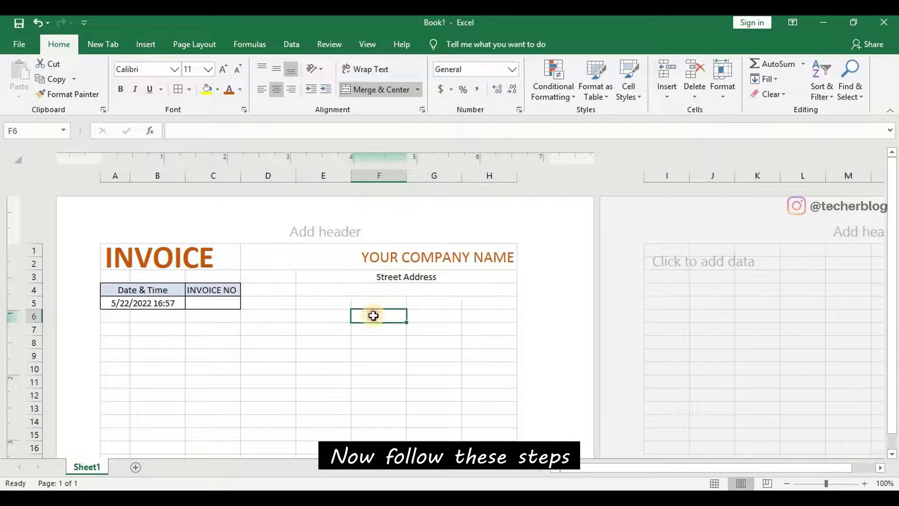
pyautogui.click(332, 291)
pyautogui.doubleClick(332, 291)
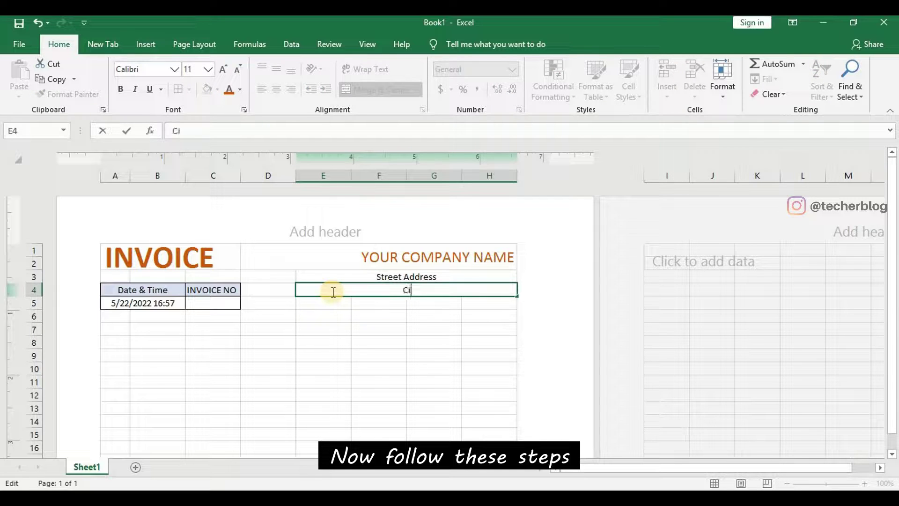
pyautogui.write('City, State')
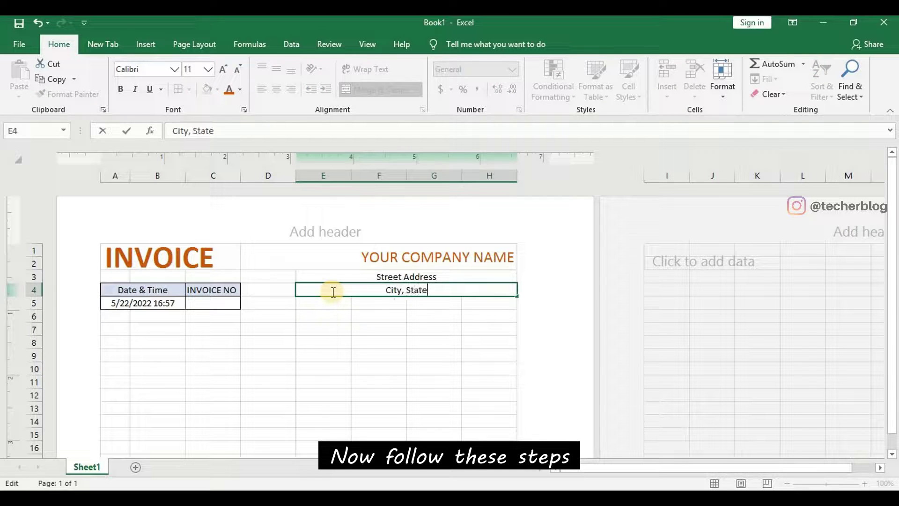
pyautogui.write(', Zip')
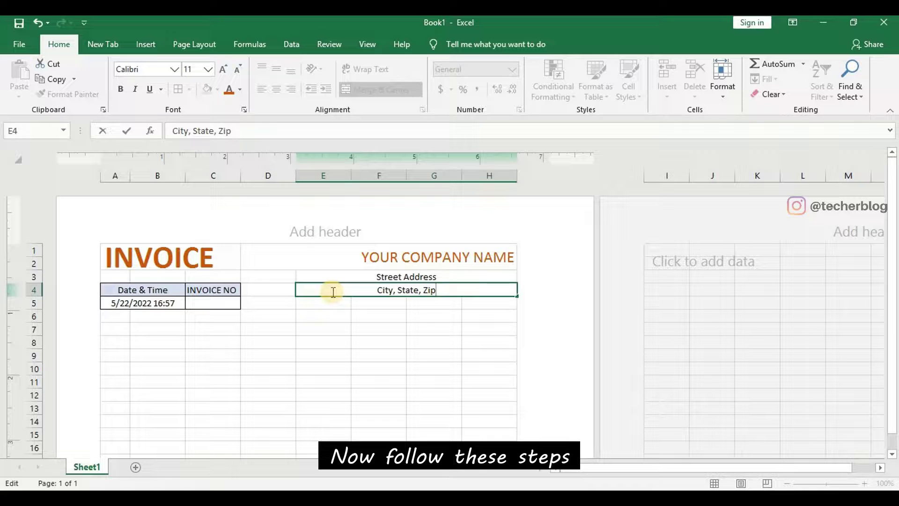
pyautogui.click(330, 305)
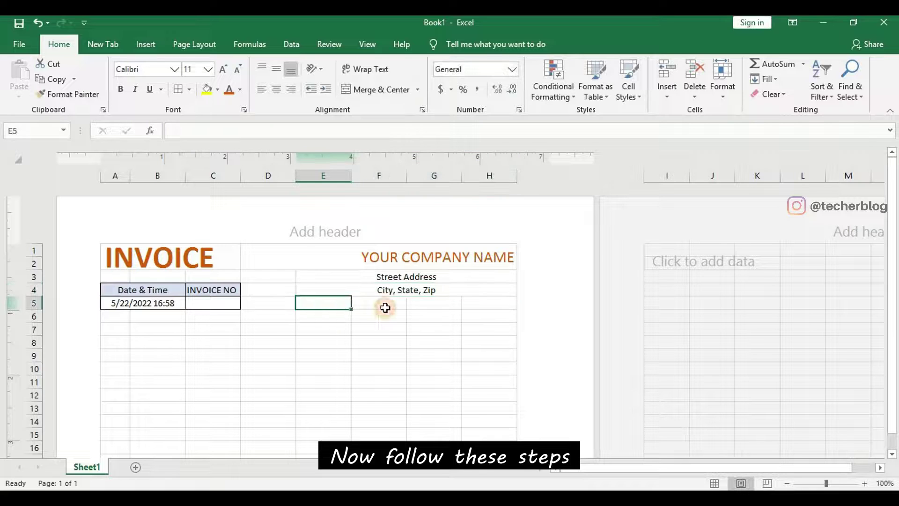
# Merge and center cells E5 to H5 below the city line and enter a "Phone:" placeholder with an all-zero phone number.
pyautogui.moveTo(342, 303); pyautogui.dragTo(476, 305)
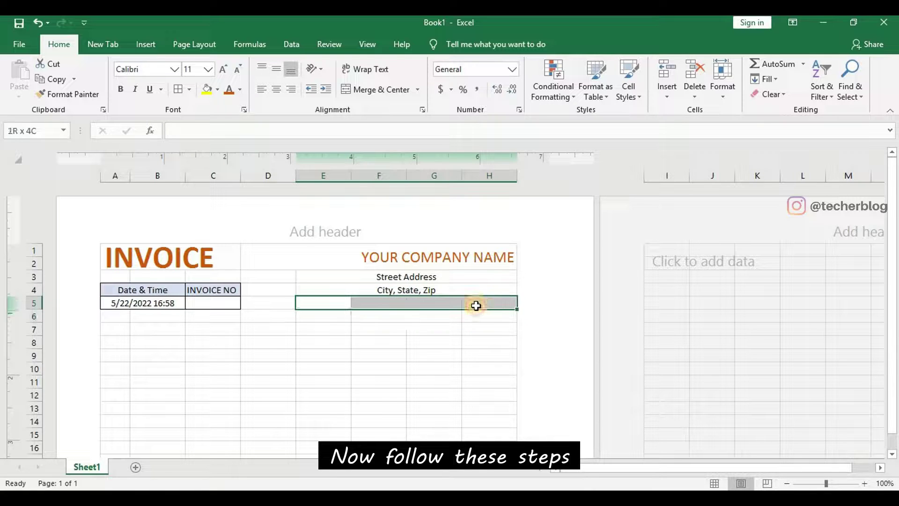
pyautogui.click(372, 88)
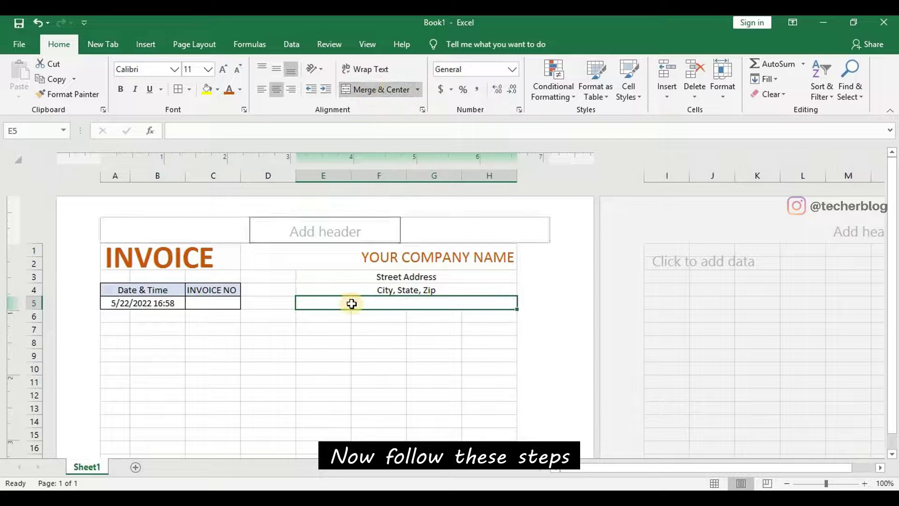
pyautogui.doubleClick(373, 304)
pyautogui.write('P')
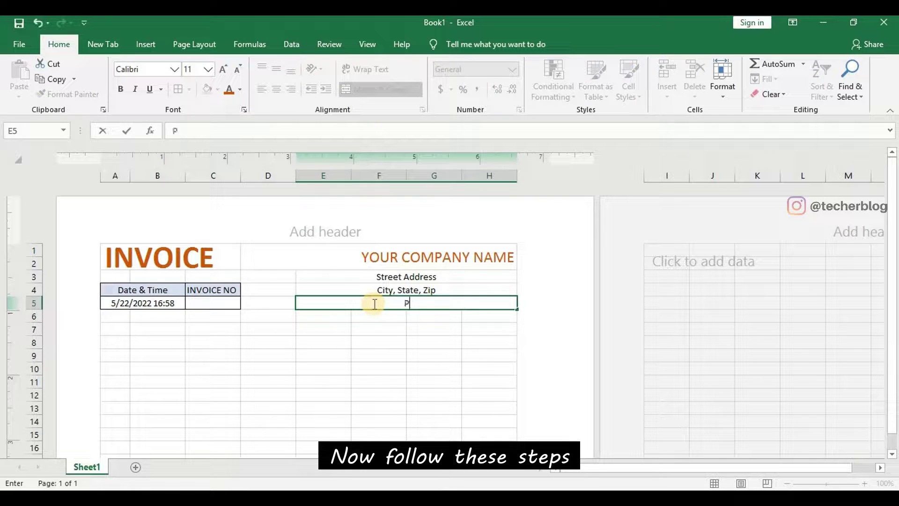
pyautogui.write('hone: (000')
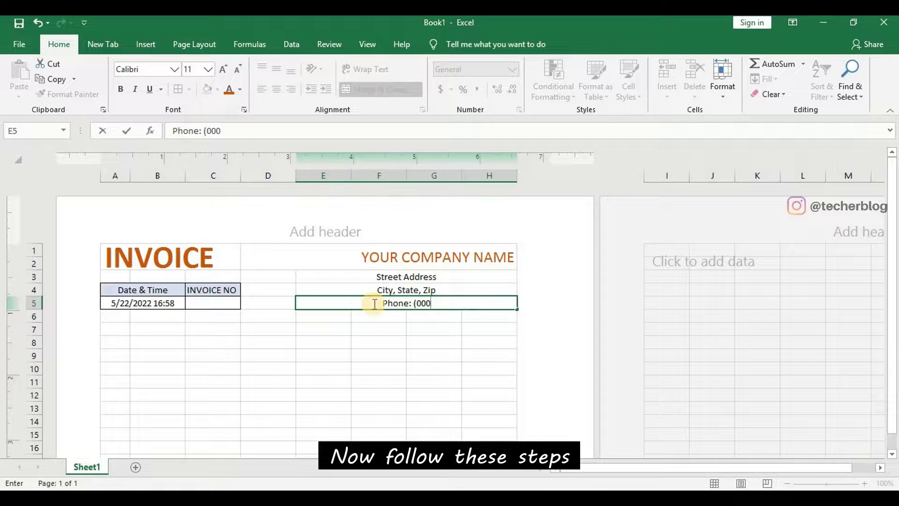
pyautogui.write(') 00')
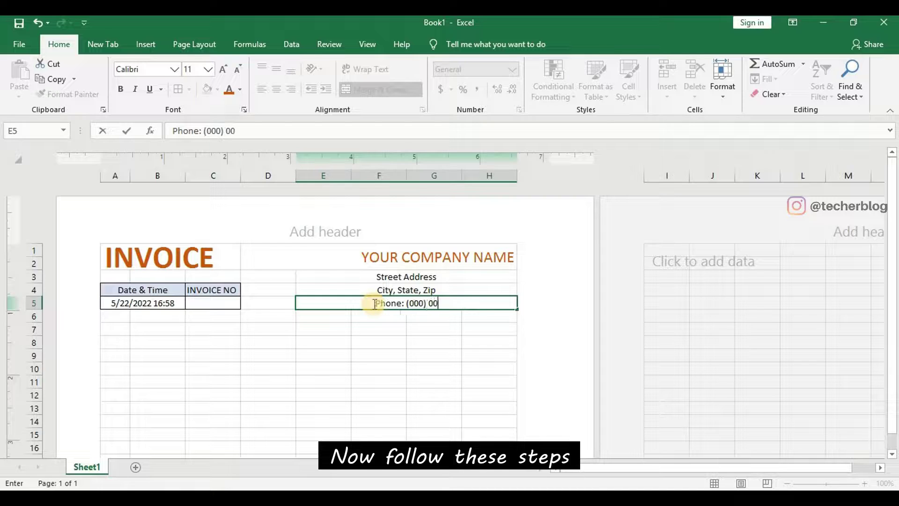
pyautogui.write('0-0000')
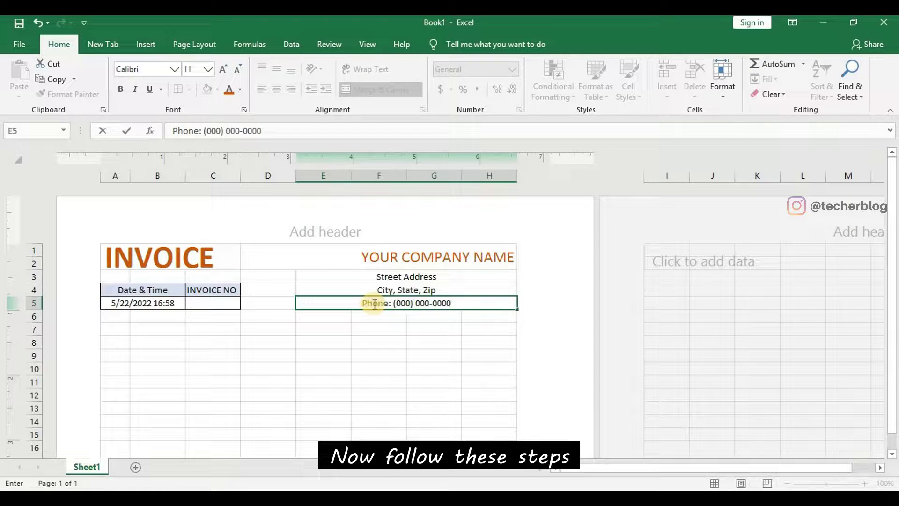
pyautogui.click(438, 312)
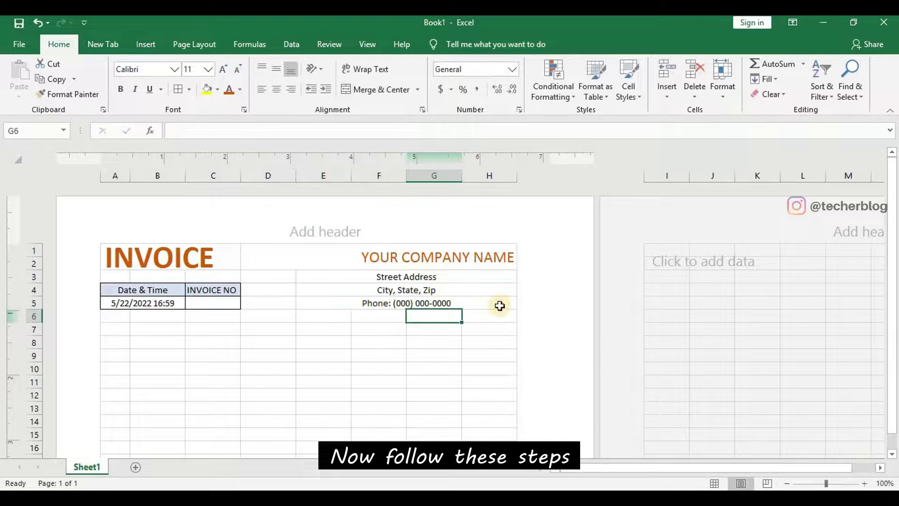
# Right-align the street address, city and phone lines in E3 to H5.
pyautogui.moveTo(500, 305); pyautogui.dragTo(375, 277)
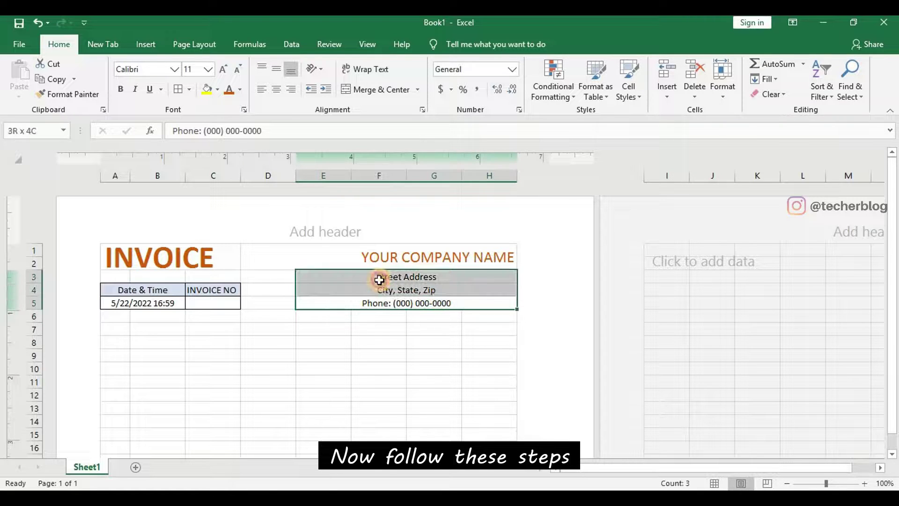
pyautogui.click(293, 90)
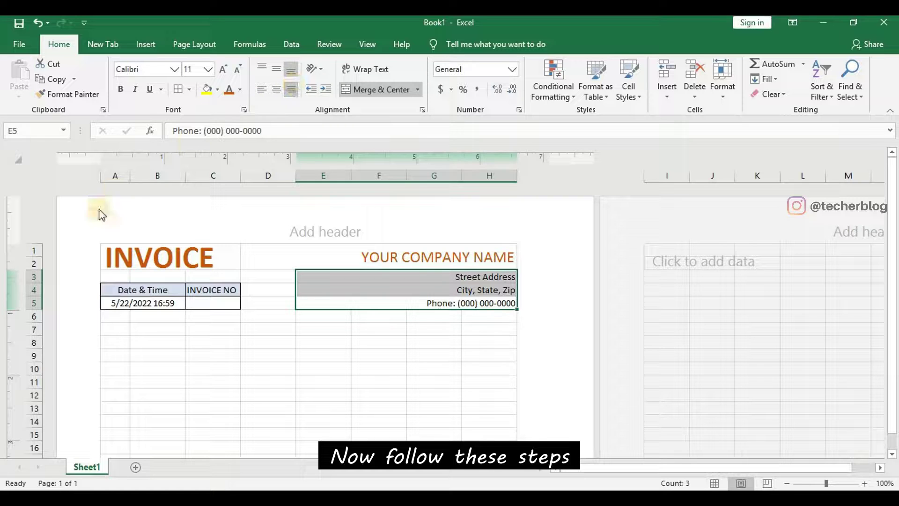
# Merge and center cells A7 to H7 and enter the heading "Bill To" in the merged cell.
pyautogui.click(117, 329)
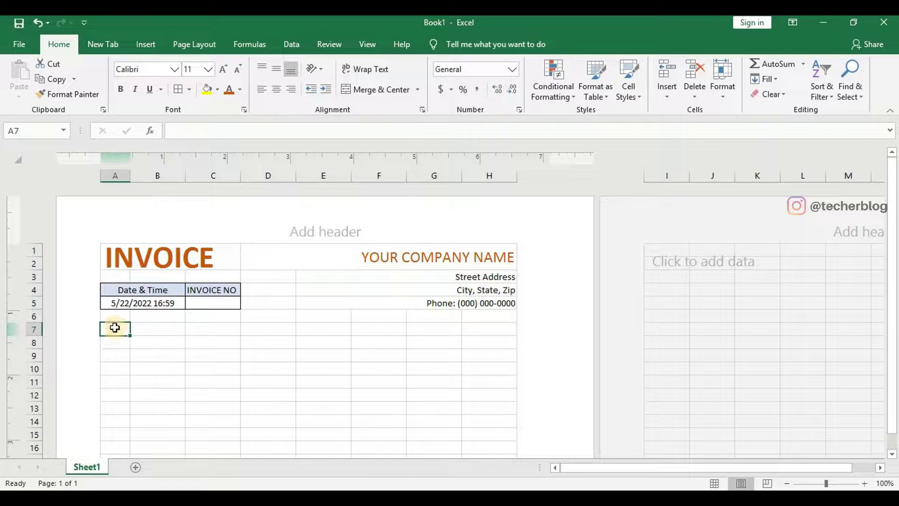
pyautogui.moveTo(119, 329); pyautogui.dragTo(487, 329)
pyautogui.click(388, 90)
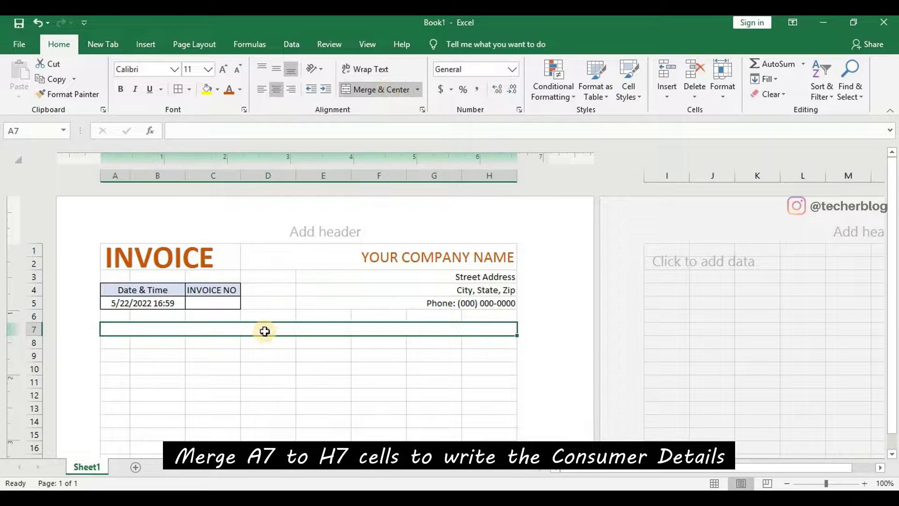
pyautogui.doubleClick(265, 331)
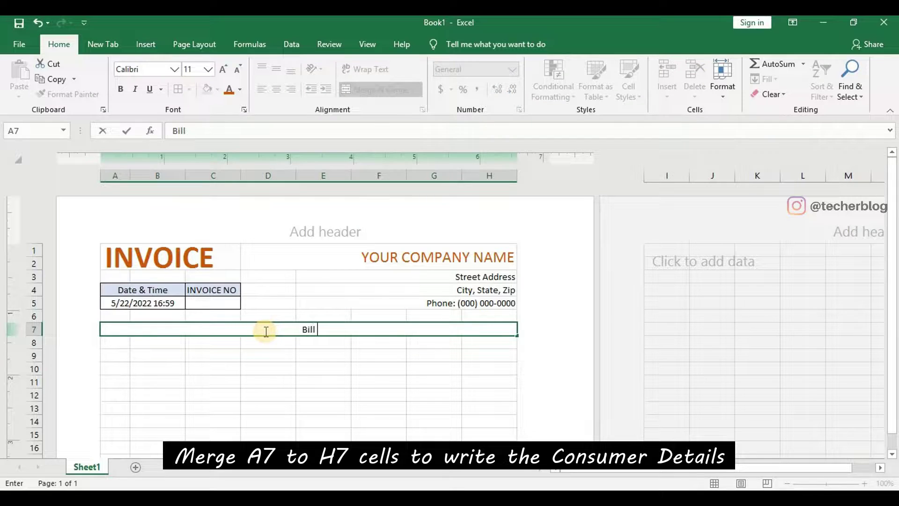
pyautogui.press('BackSpace')
pyautogui.press('BackSpace')
pyautogui.press('BackSpace')
pyautogui.write('To')
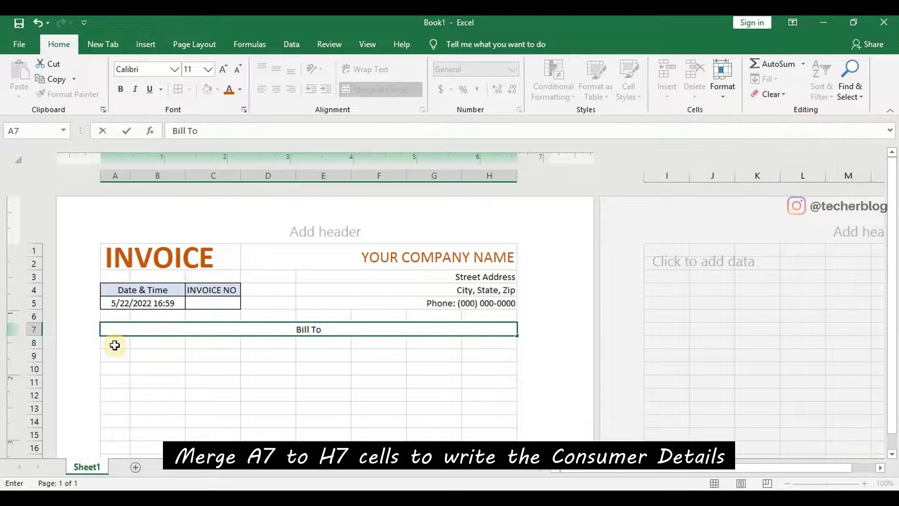
# Merge and center cells A8 and B8 below the Bill To heading and enter the label "Name".
pyautogui.moveTo(117, 345); pyautogui.dragTo(144, 345)
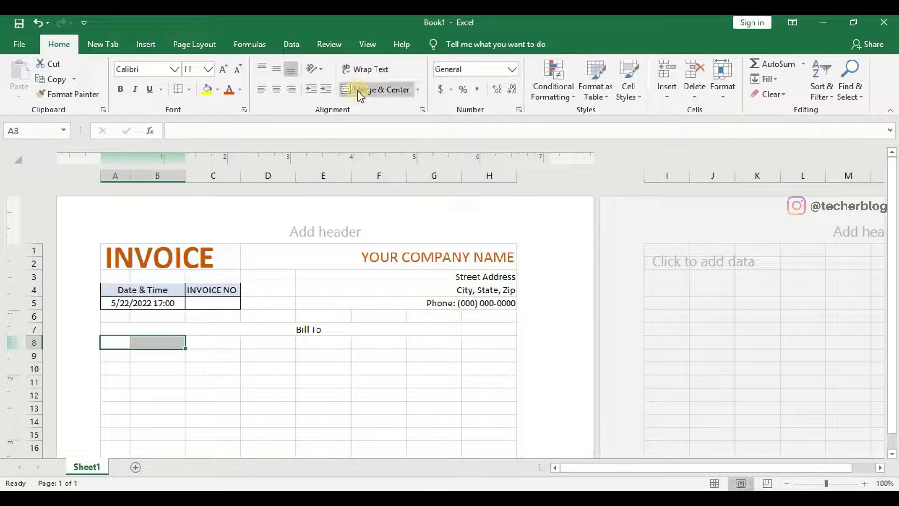
pyautogui.click(362, 90)
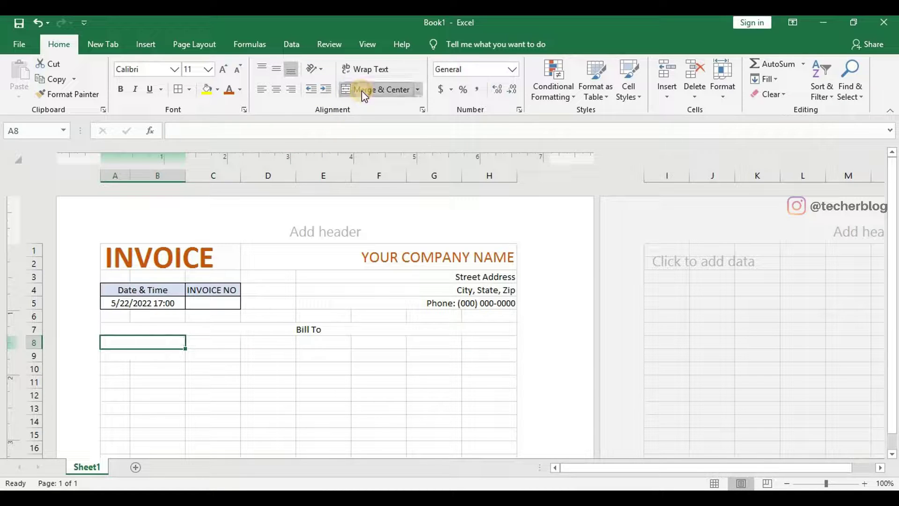
pyautogui.doubleClick(133, 346)
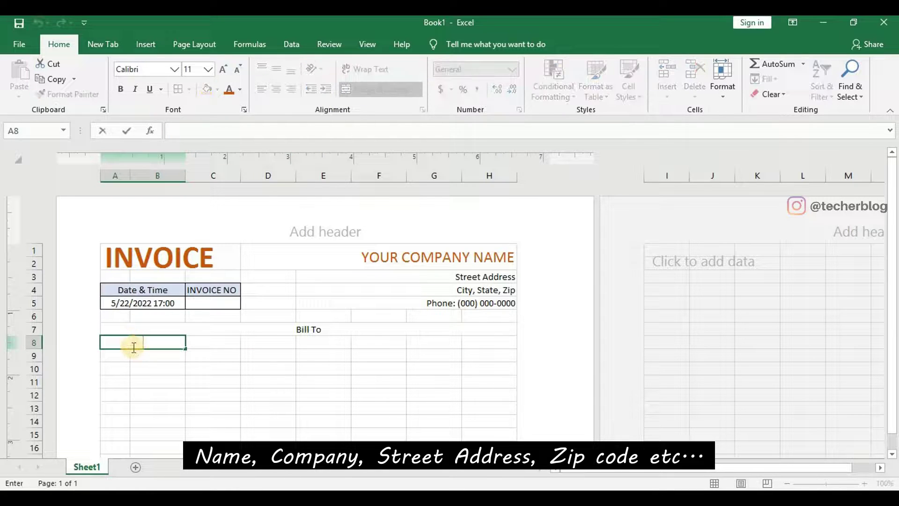
pyautogui.write('Name')
# Enter the labels "Company Name" in A9 and "Street Address" in A10.
pyautogui.click(121, 357)
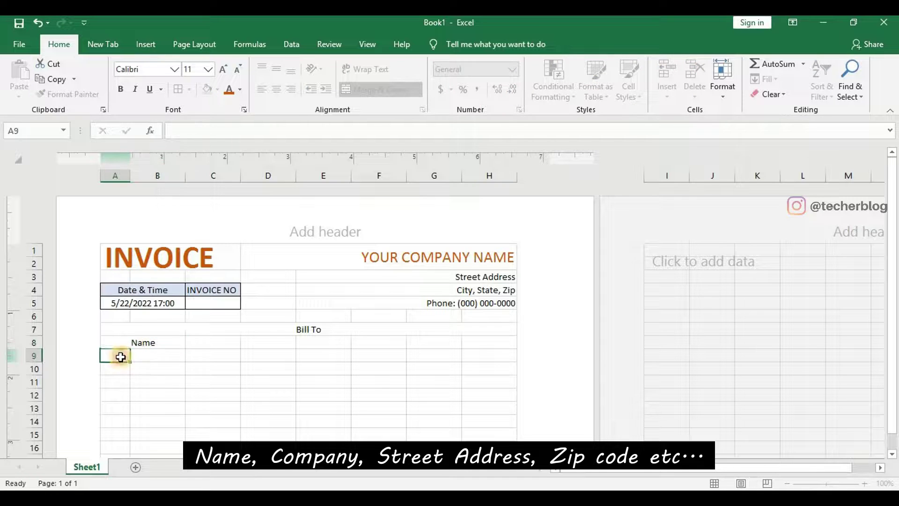
pyautogui.write('Co')
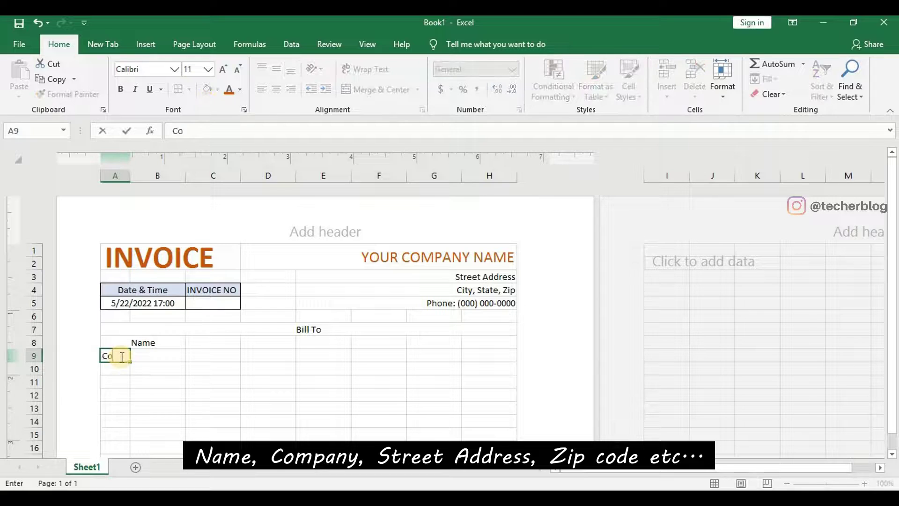
pyautogui.write('mpany Name')
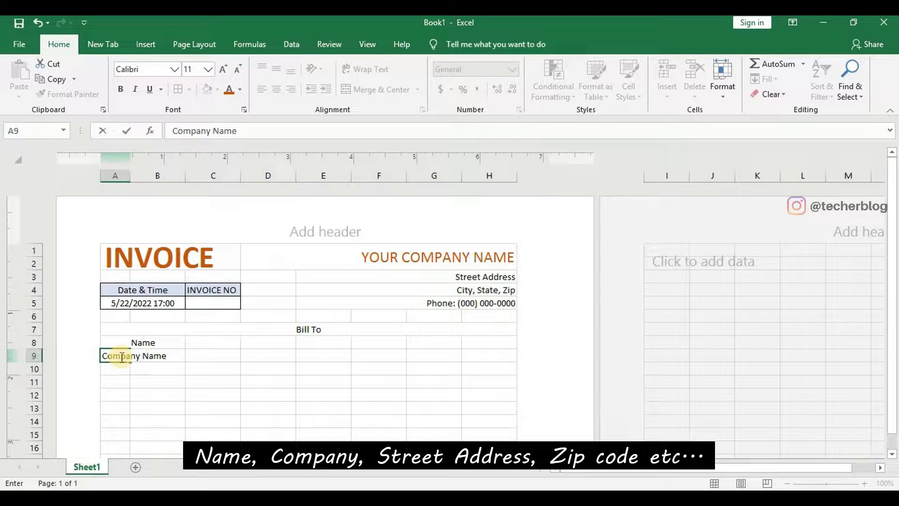
pyautogui.click(117, 371)
pyautogui.write('Stree')
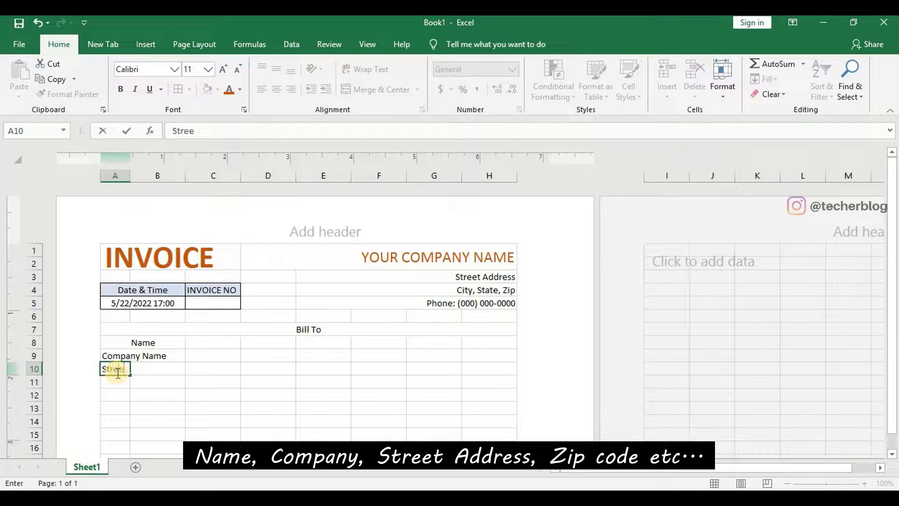
pyautogui.write('t Add')
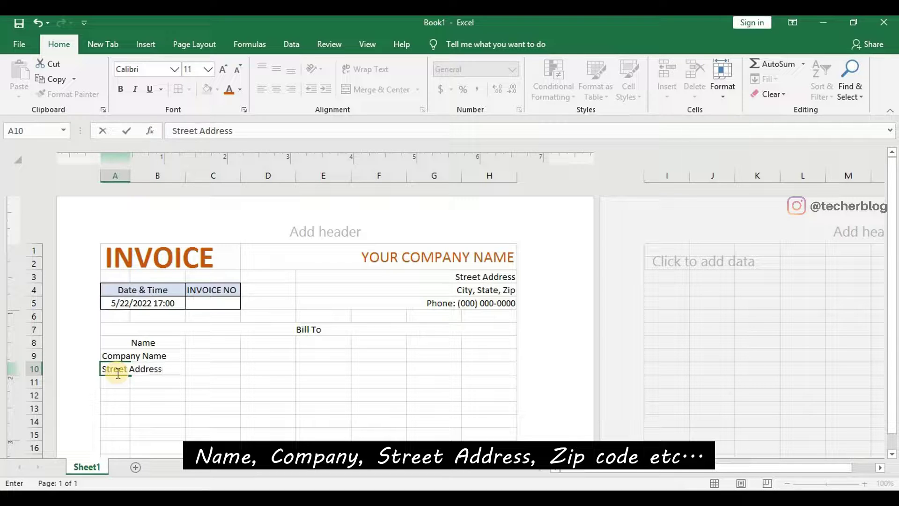
pyautogui.write('ress')
# Enter the labels "City State Zip" in A11, "Phone" in A12 and "E-Mail Address" in A13.
pyautogui.click(111, 381)
pyautogui.write('City')
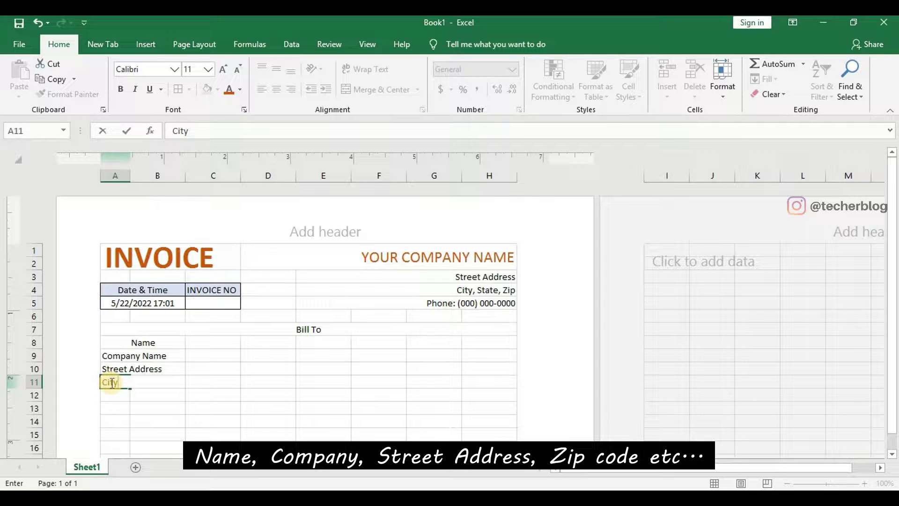
pyautogui.write(' State Zip')
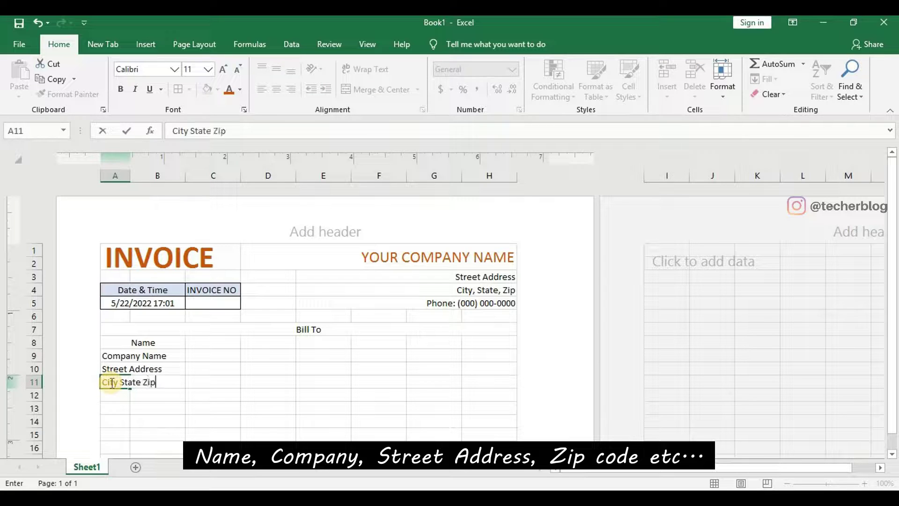
pyautogui.click(115, 395)
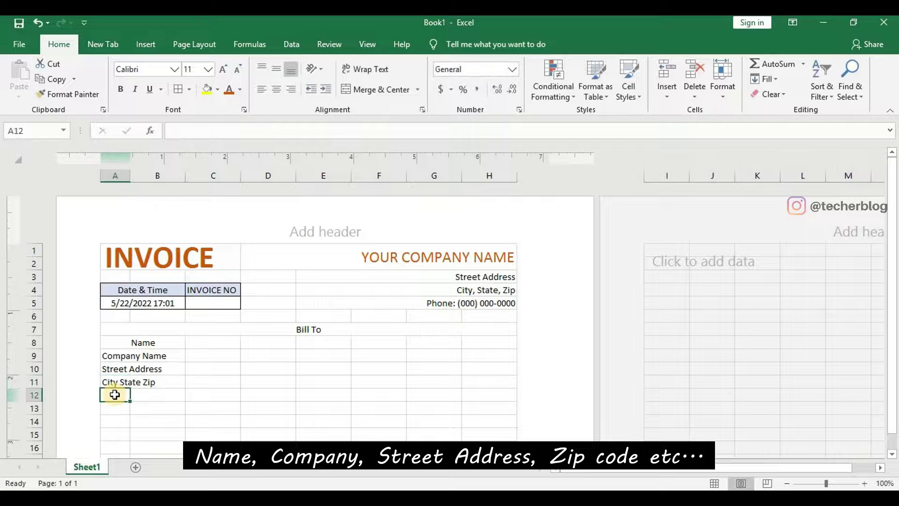
pyautogui.write('Phone')
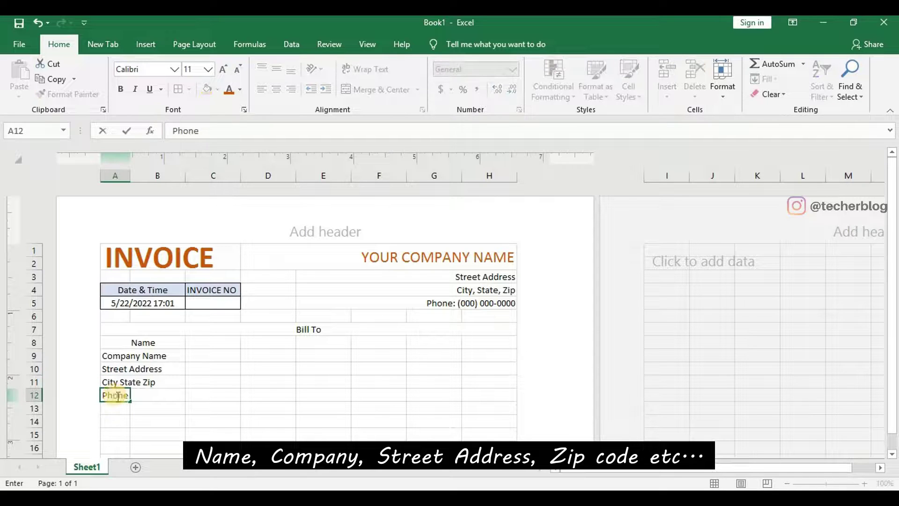
pyautogui.click(118, 408)
pyautogui.write('E-Mail Address')
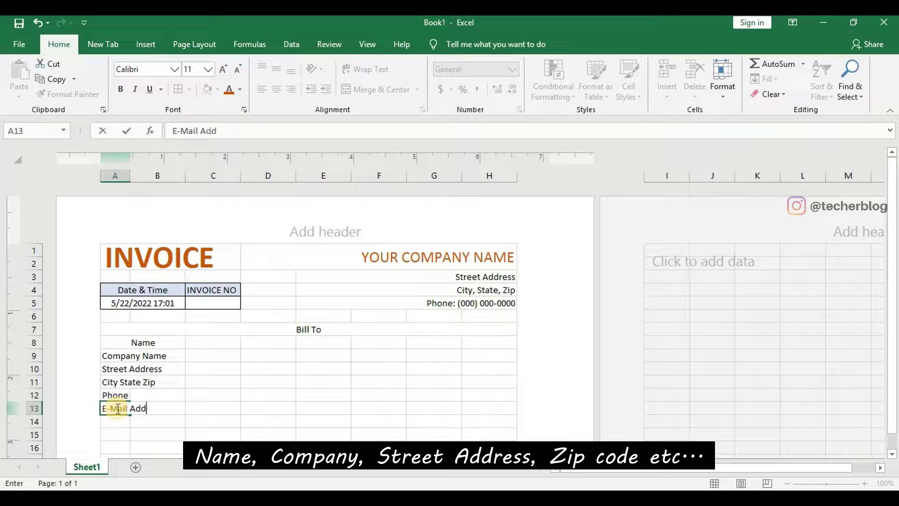
pyautogui.click(192, 407)
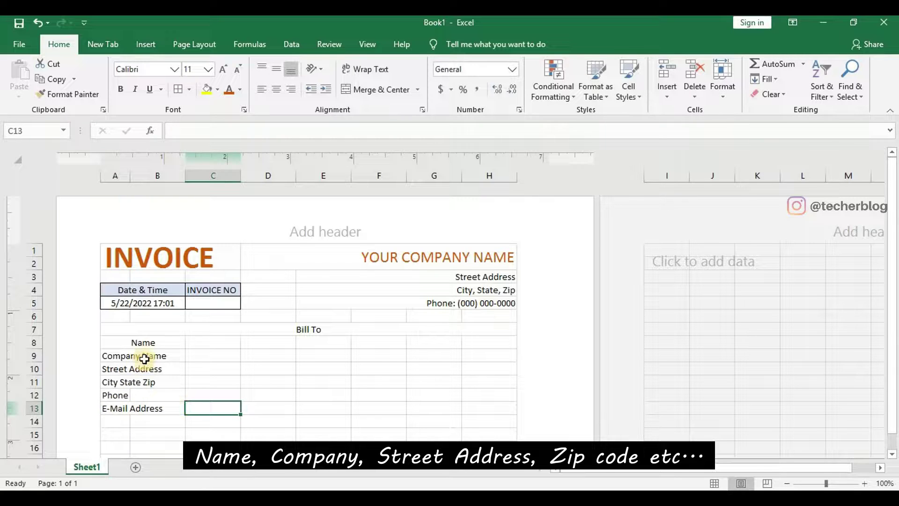
# Merge and center the column A and B cells separately in each row from 9 to 13.
pyautogui.moveTo(159, 354); pyautogui.dragTo(129, 355)
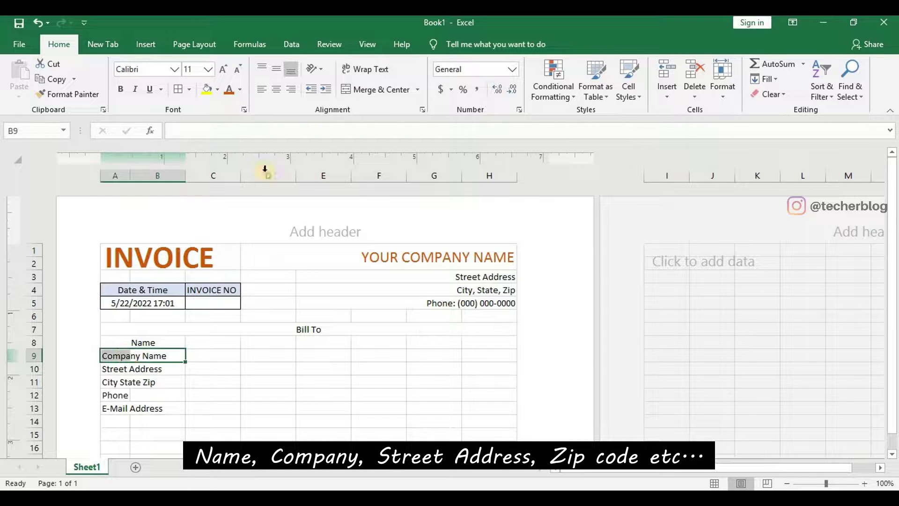
pyautogui.click(381, 91)
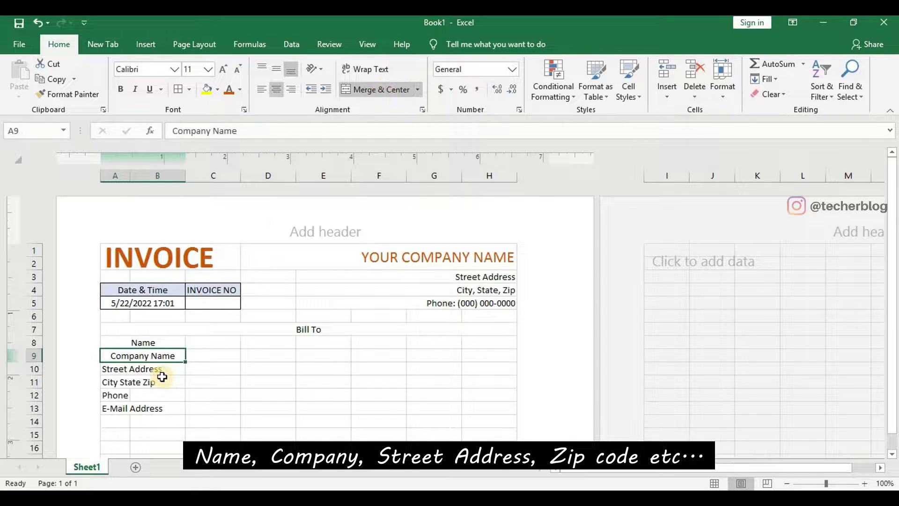
pyautogui.moveTo(161, 377); pyautogui.dragTo(114, 381)
pyautogui.click(196, 368)
pyautogui.click(381, 90)
pyautogui.click(395, 93)
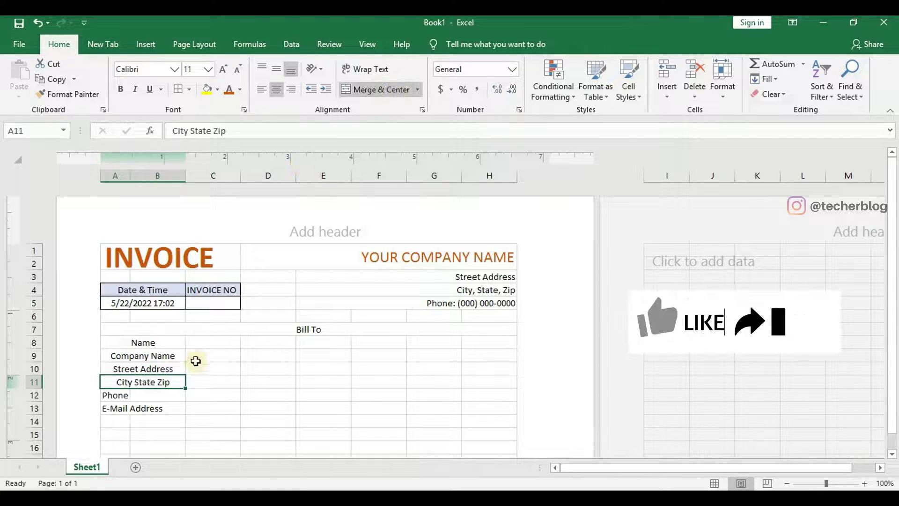
pyautogui.moveTo(153, 407); pyautogui.dragTo(128, 395)
pyautogui.click(363, 89)
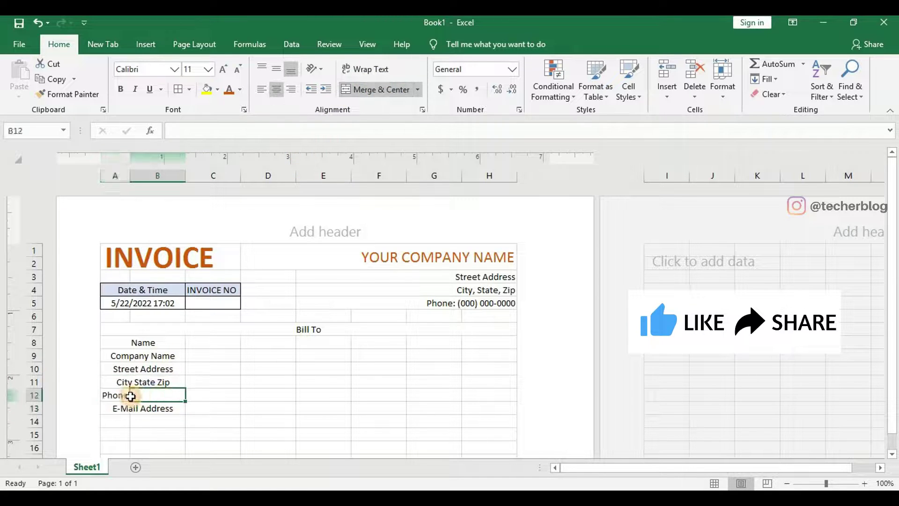
pyautogui.click(372, 90)
pyautogui.click(282, 178)
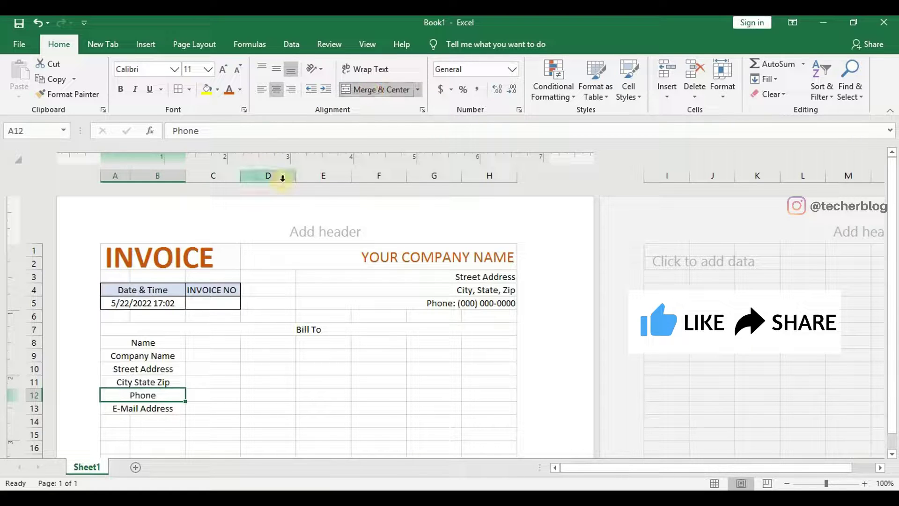
# Align the customer detail labels in A8 to B13 left horizontally and to the middle vertically.
pyautogui.moveTo(118, 343); pyautogui.dragTo(126, 409)
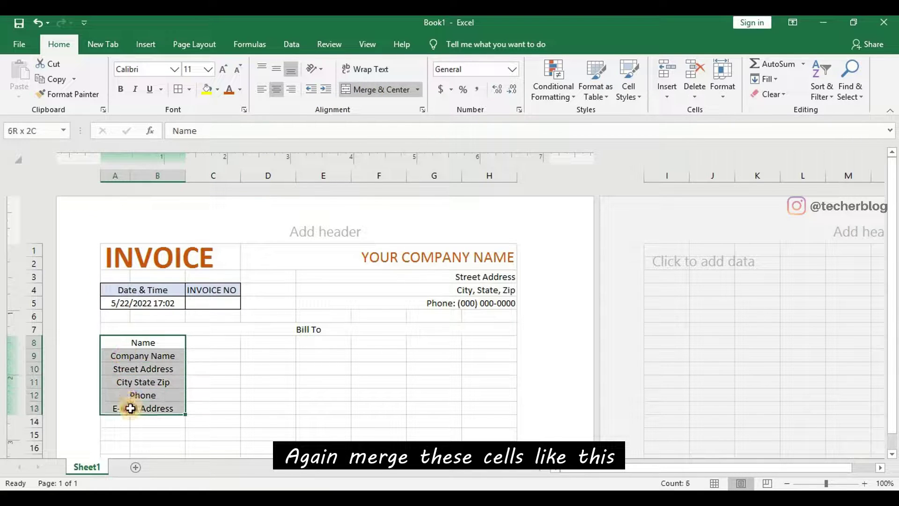
pyautogui.click(259, 92)
pyautogui.click(276, 65)
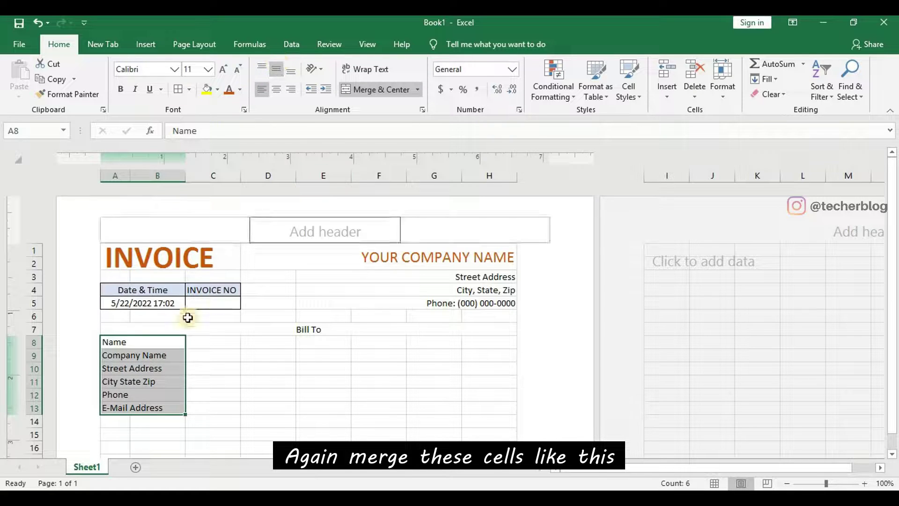
# Merge and center columns C to H separately in each of rows 8, 9 and 10.
pyautogui.click(230, 341)
pyautogui.moveTo(230, 342); pyautogui.dragTo(490, 345)
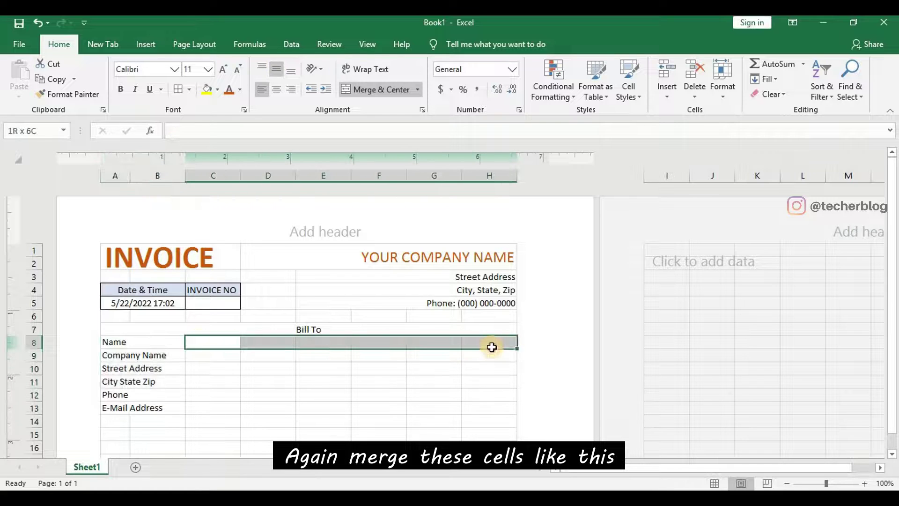
pyautogui.click(378, 89)
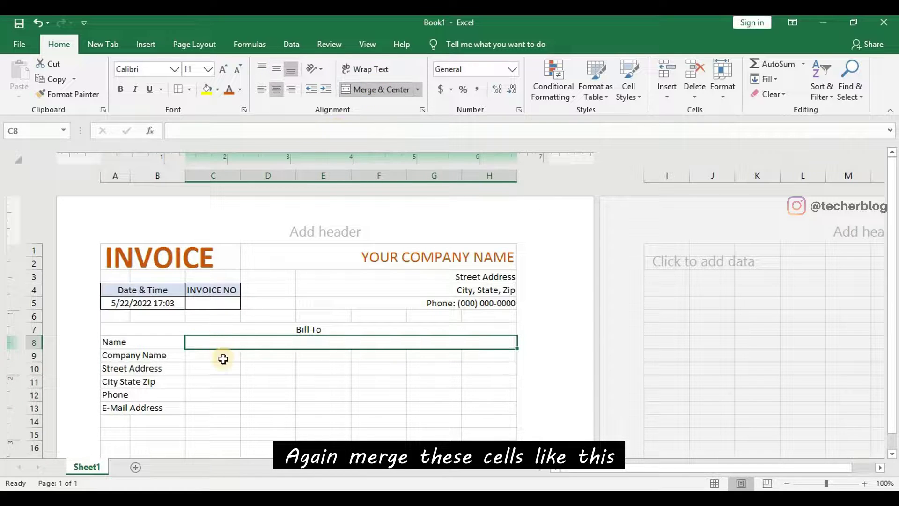
pyautogui.moveTo(222, 359); pyautogui.dragTo(466, 354)
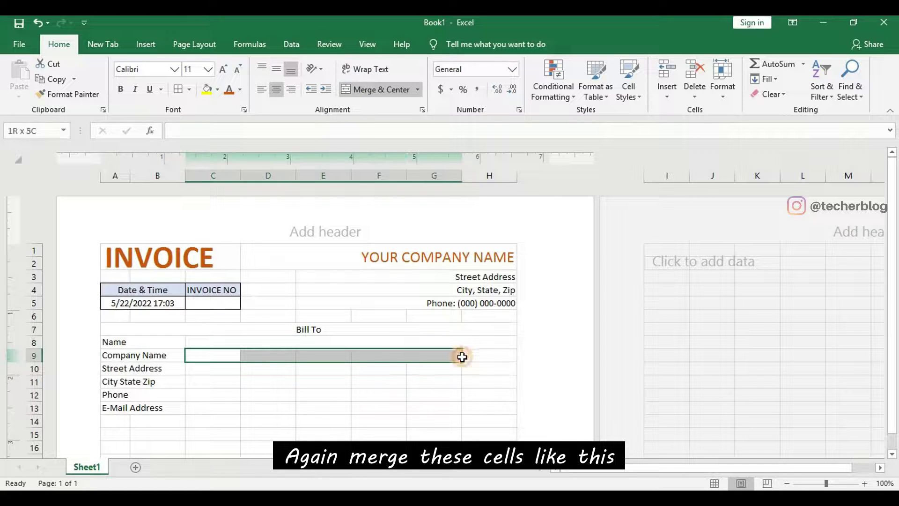
pyautogui.click(376, 90)
pyautogui.moveTo(209, 369); pyautogui.dragTo(490, 371)
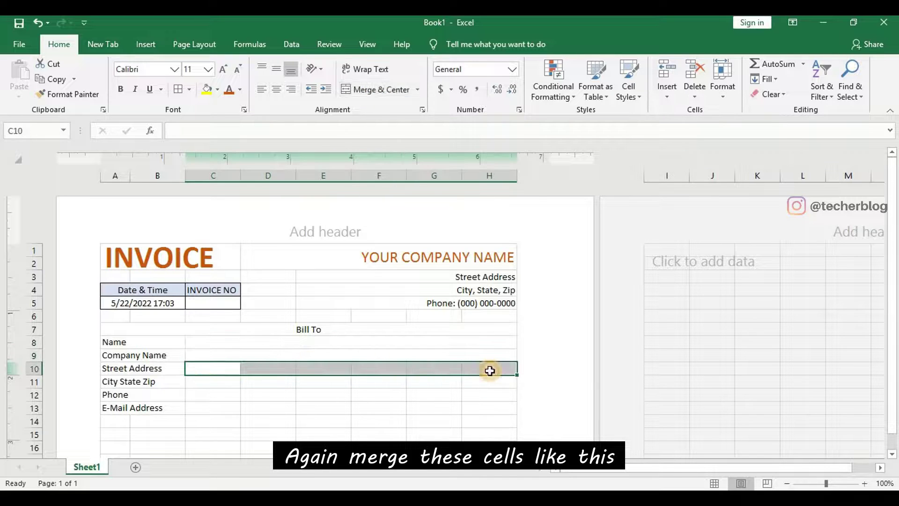
pyautogui.click(380, 90)
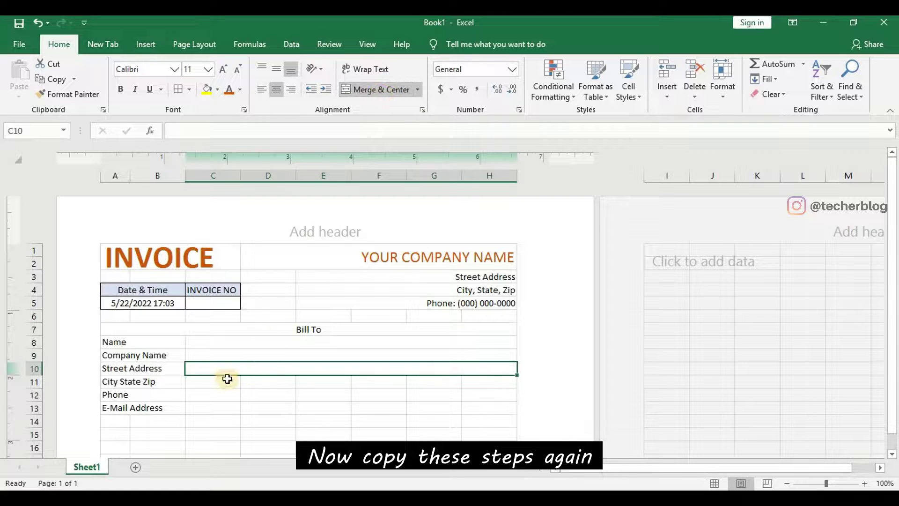
# Merge and center columns C to H separately in each of rows 11, 12 and 13.
pyautogui.moveTo(217, 381); pyautogui.dragTo(473, 379)
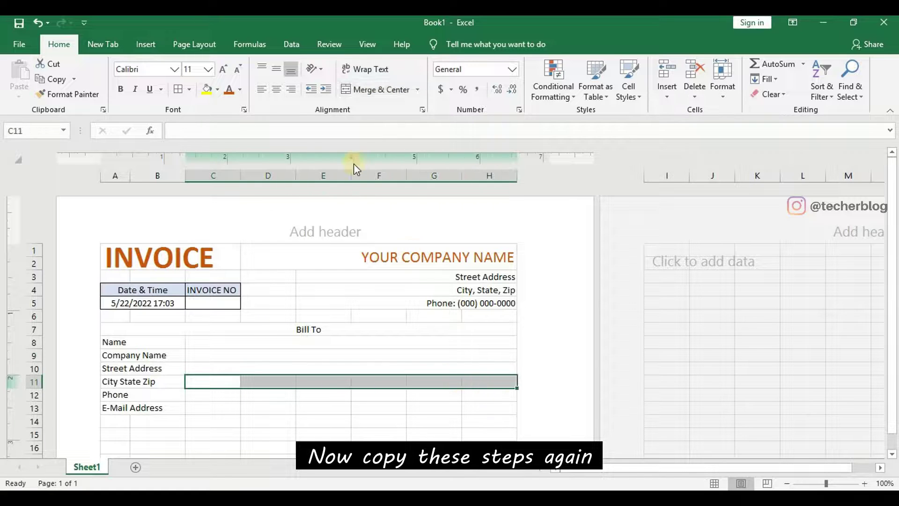
pyautogui.click(378, 91)
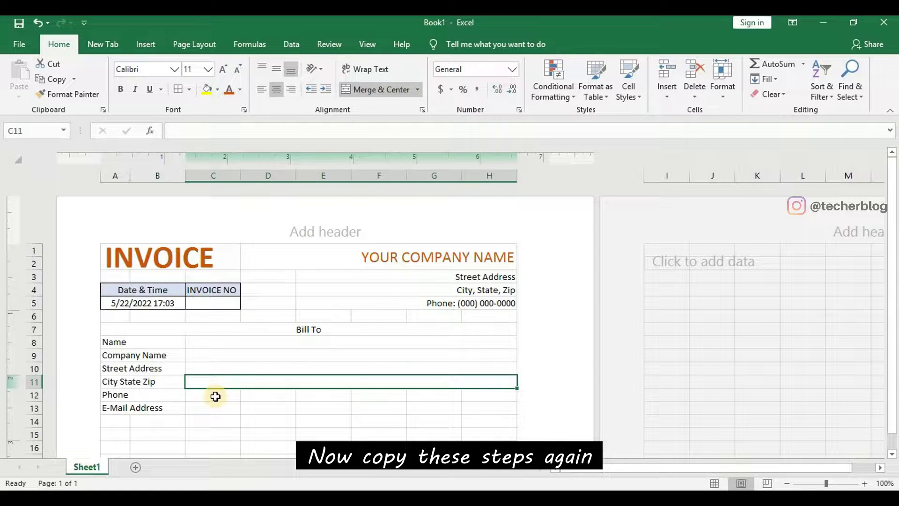
pyautogui.moveTo(215, 396); pyautogui.dragTo(469, 394)
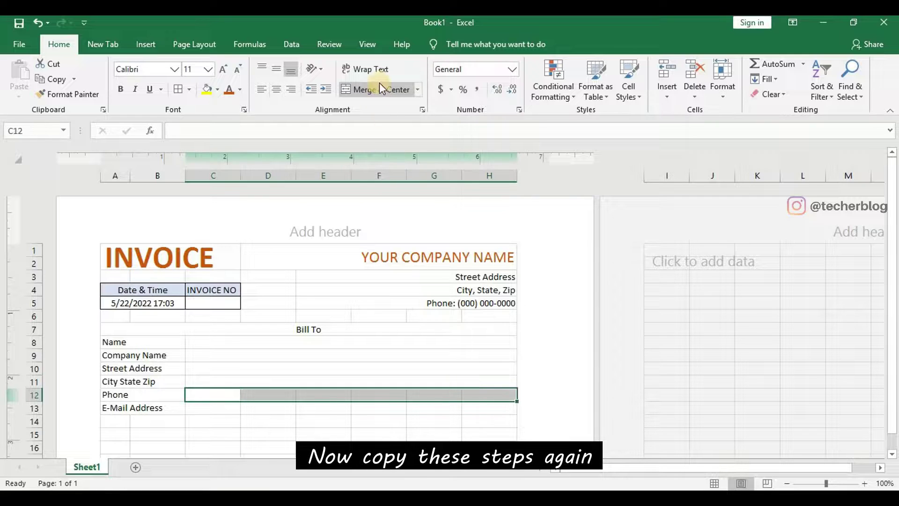
pyautogui.click(379, 89)
pyautogui.moveTo(209, 410); pyautogui.dragTo(480, 409)
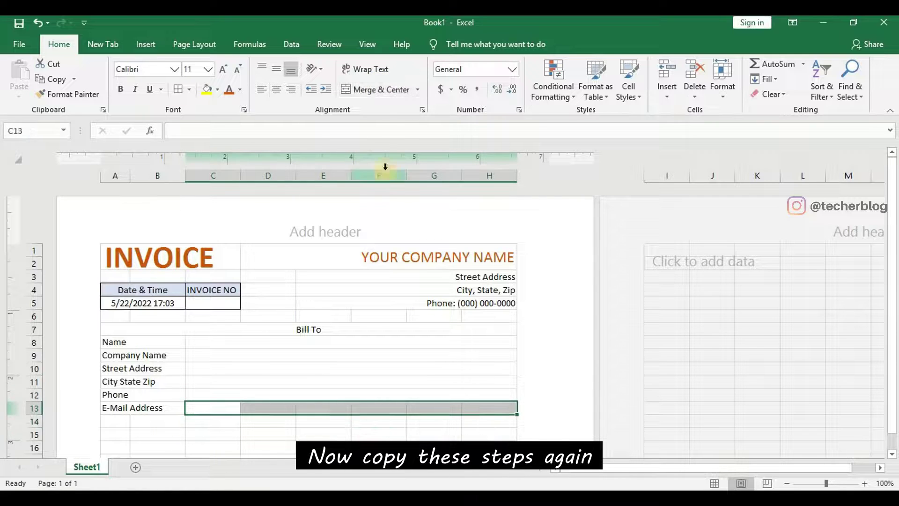
pyautogui.click(381, 91)
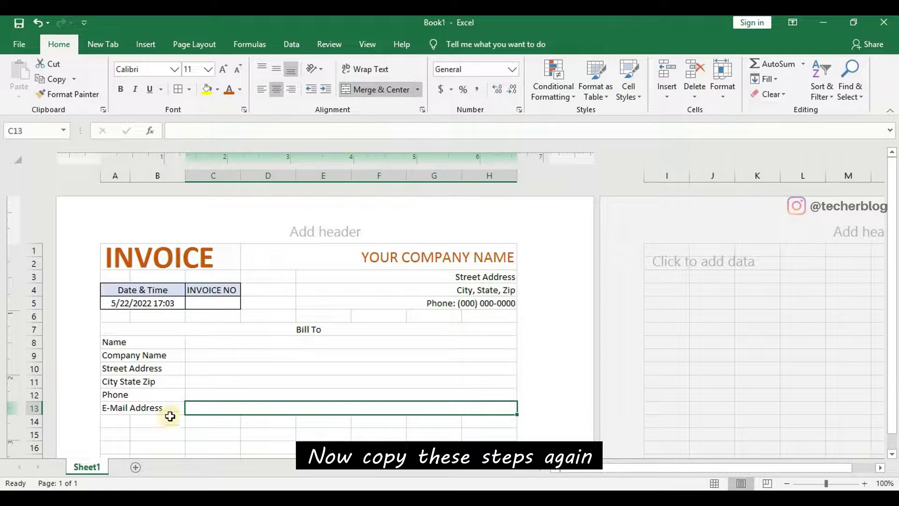
# Apply All Borders to the whole Bill To block from A7 to H13.
pyautogui.click(147, 430)
pyautogui.moveTo(117, 332); pyautogui.dragTo(236, 406)
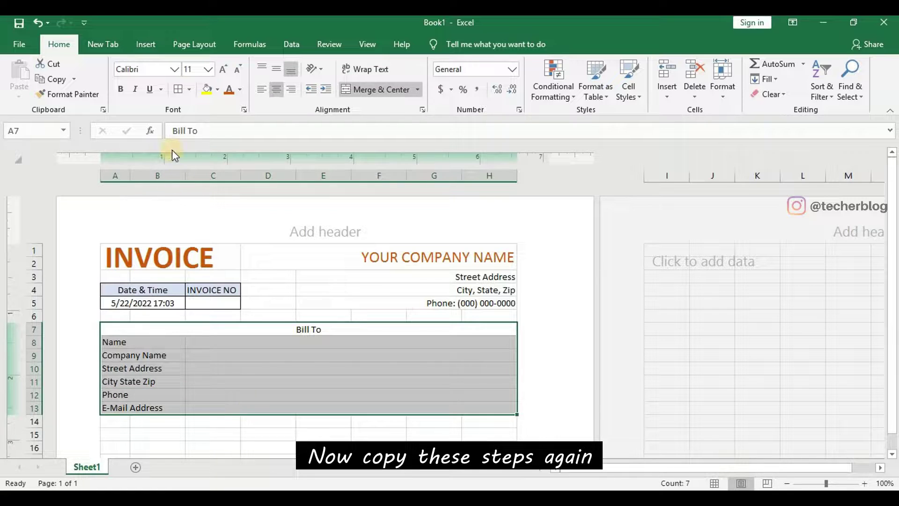
pyautogui.click(189, 90)
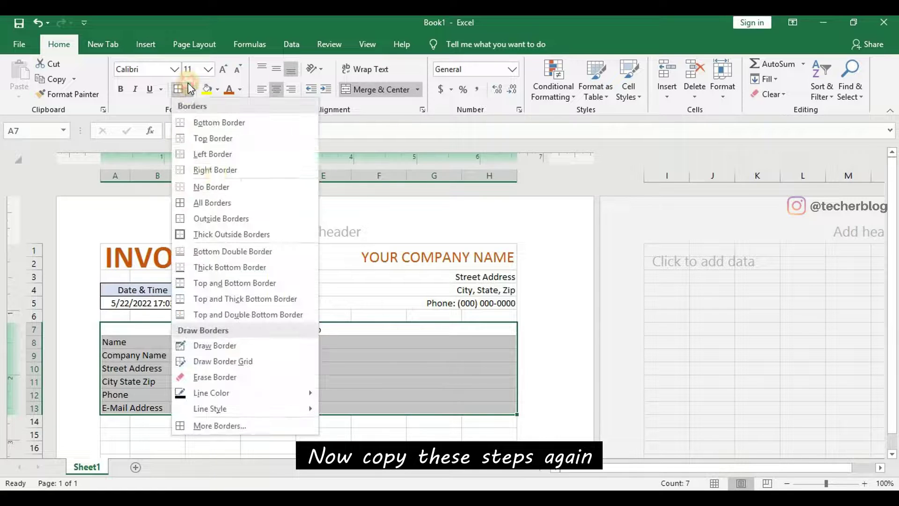
pyautogui.click(221, 199)
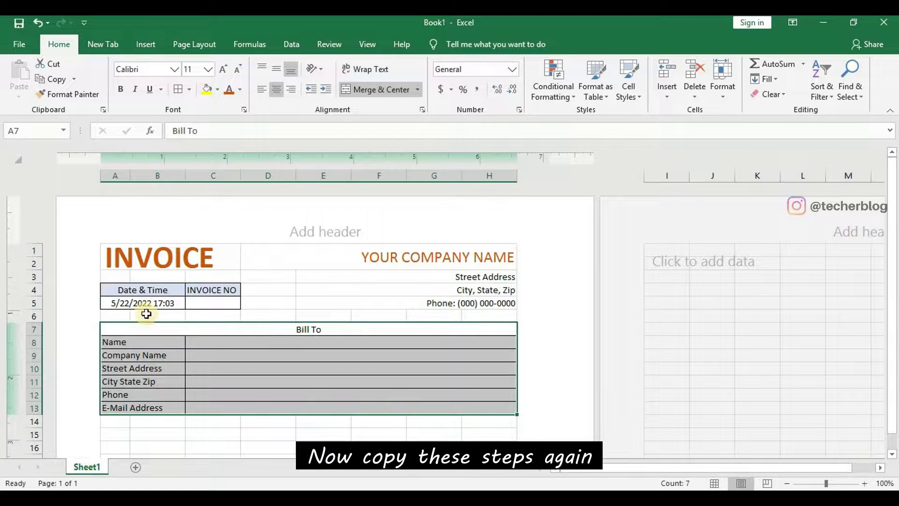
# Apply the 20% - Accent1 cell style to the Bill To heading and to the customer detail labels in A8 to B13.
pyautogui.click(133, 333)
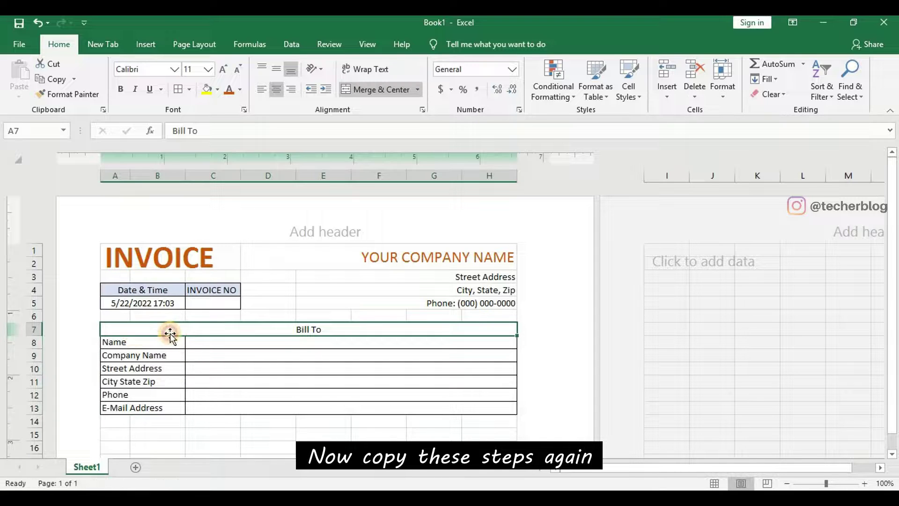
pyautogui.click(636, 96)
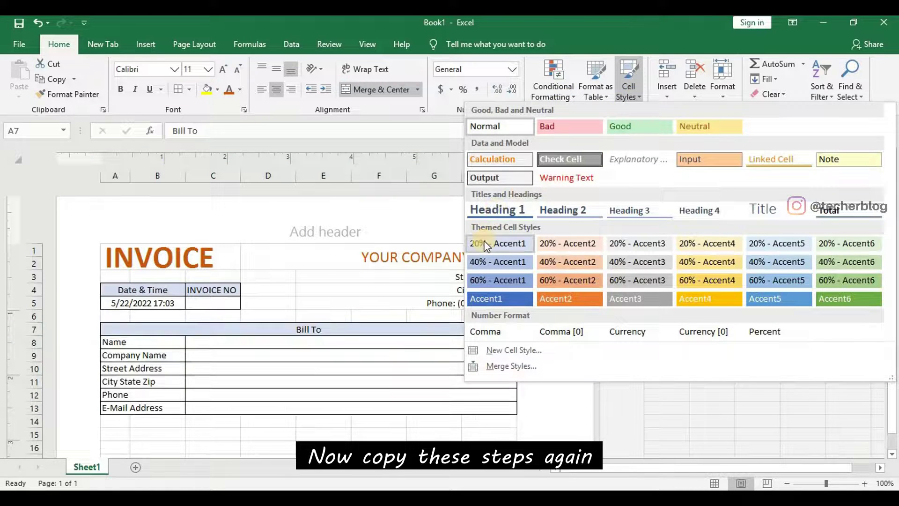
pyautogui.click(484, 242)
pyautogui.moveTo(166, 342); pyautogui.dragTo(166, 407)
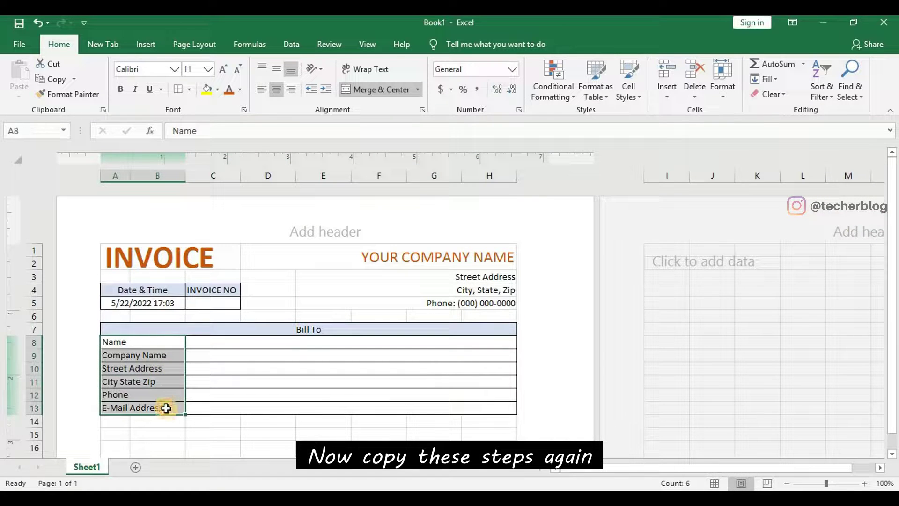
pyautogui.click(634, 98)
pyautogui.click(490, 244)
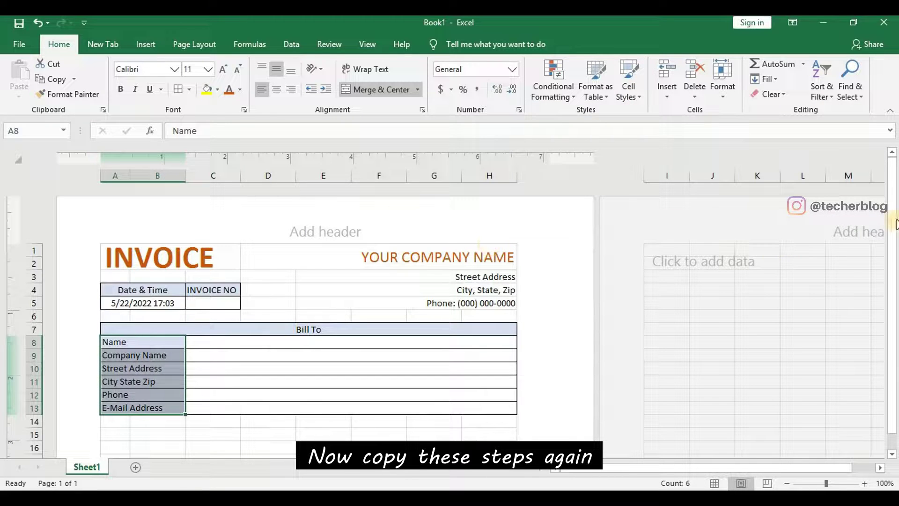
# Enter the heading "SL. NO." in A16 and widen column A slightly to fit it.
pyautogui.moveTo(892, 216); pyautogui.dragTo(894, 290)
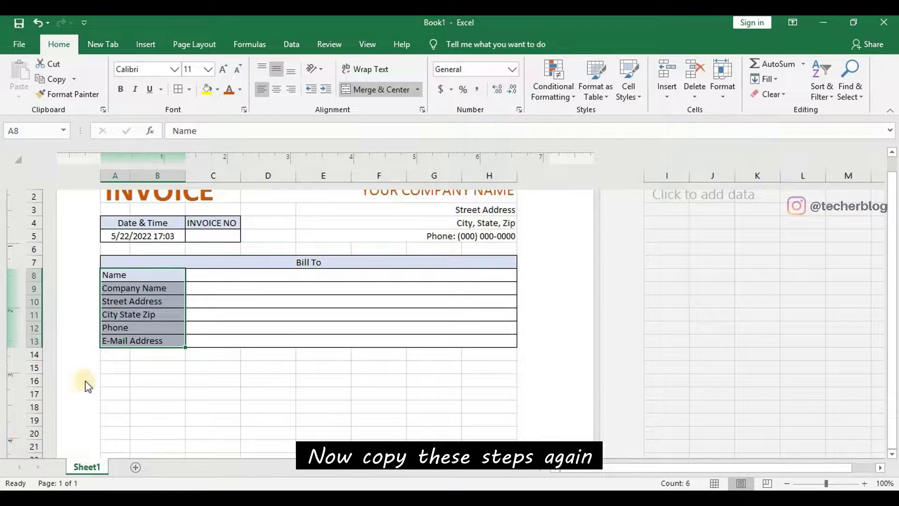
pyautogui.click(116, 379)
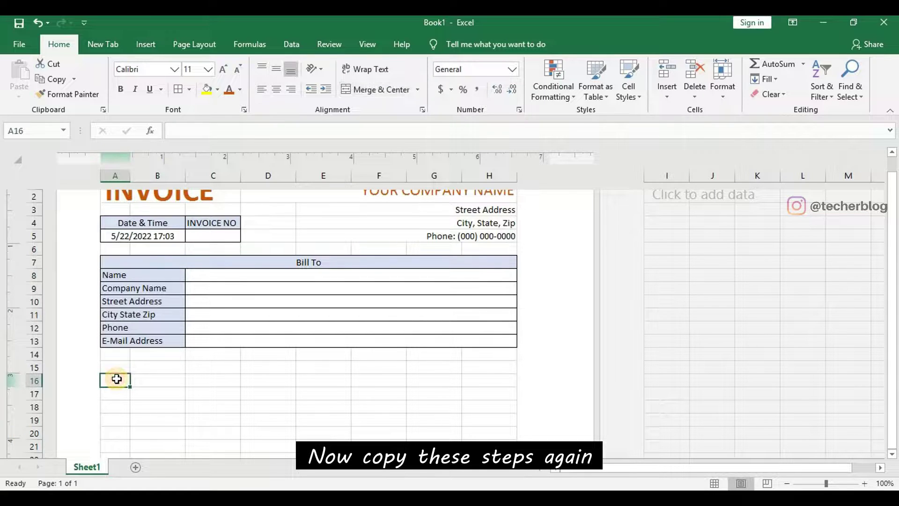
pyautogui.write('sl.No.')
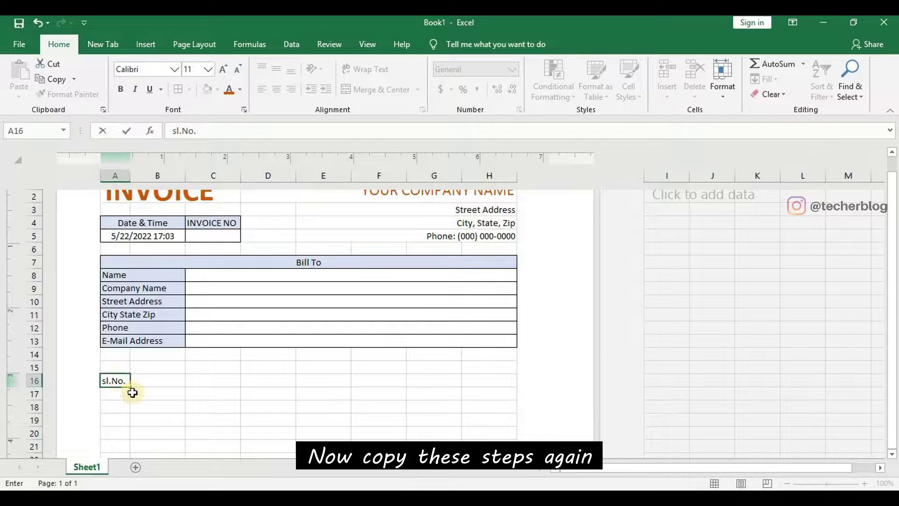
pyautogui.press('BackSpace')
pyautogui.press('BackSpace')
pyautogui.press('BackSpace')
pyautogui.press('BackSpace')
pyautogui.press('BackSpace')
pyautogui.write('SL. NO.')
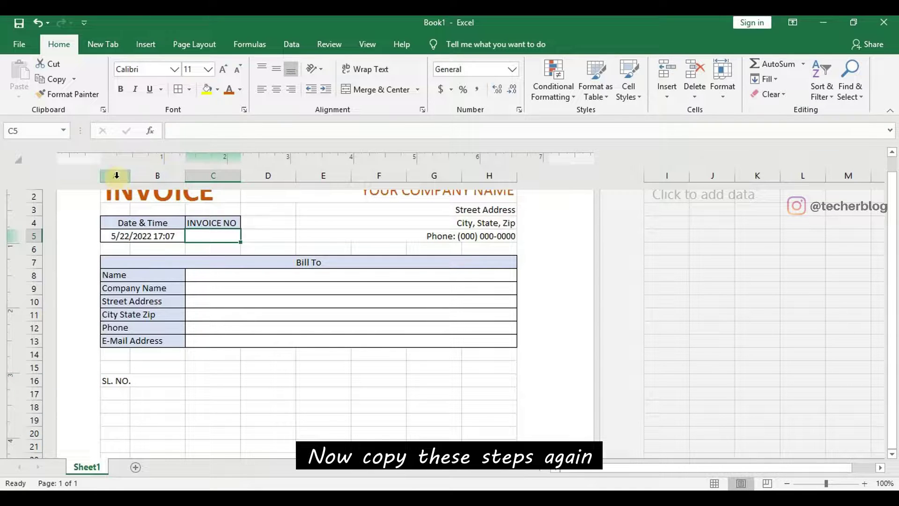
pyautogui.click(115, 176)
pyautogui.moveTo(130, 177); pyautogui.dragTo(134, 178)
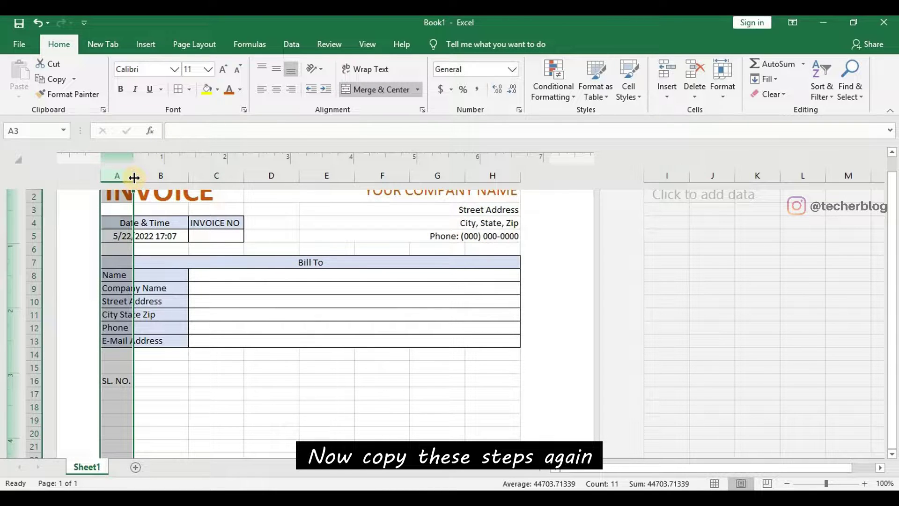
# Merge and center cells B16 to E16 and enter the heading "Product Description" in them.
pyautogui.moveTo(162, 383); pyautogui.dragTo(324, 381)
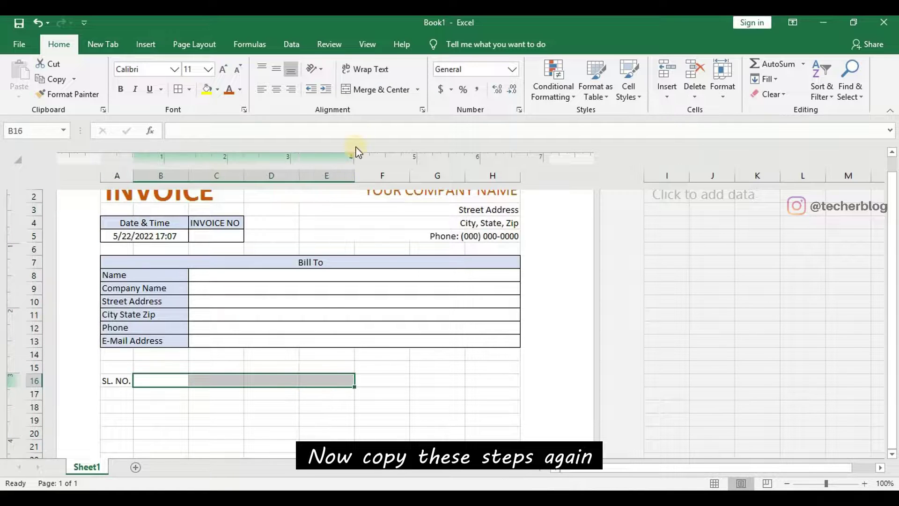
pyautogui.click(369, 86)
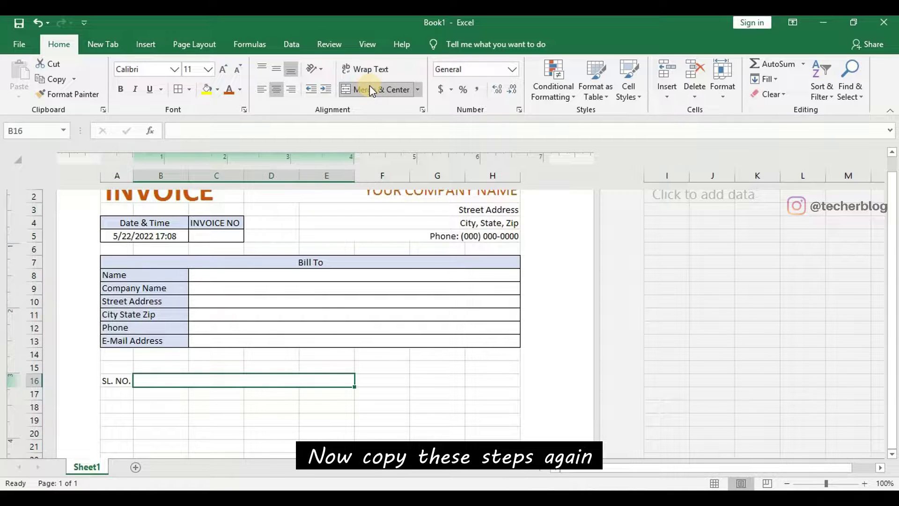
pyautogui.doubleClick(215, 383)
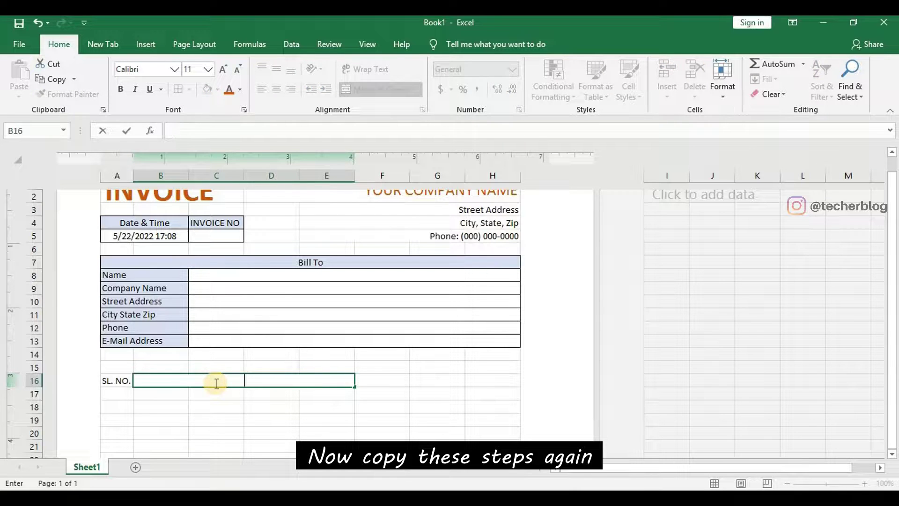
pyautogui.write('p')
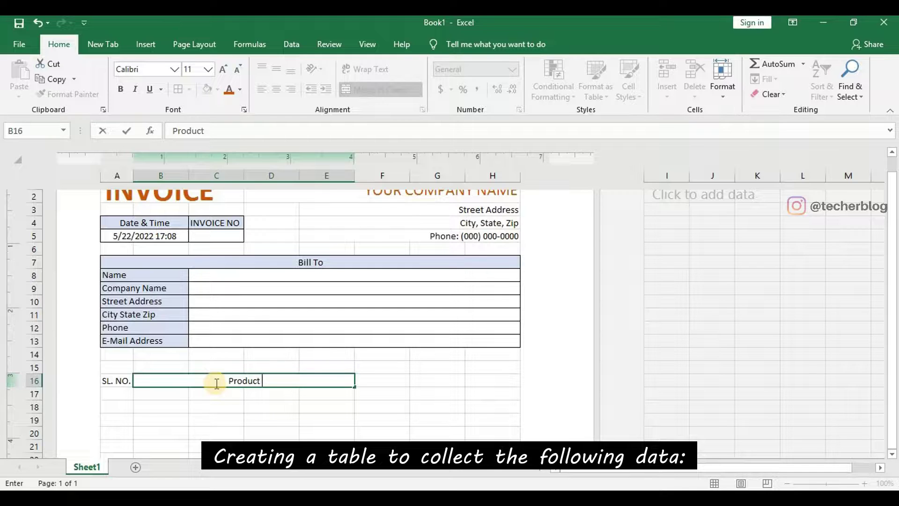
pyautogui.write('roduct Description')
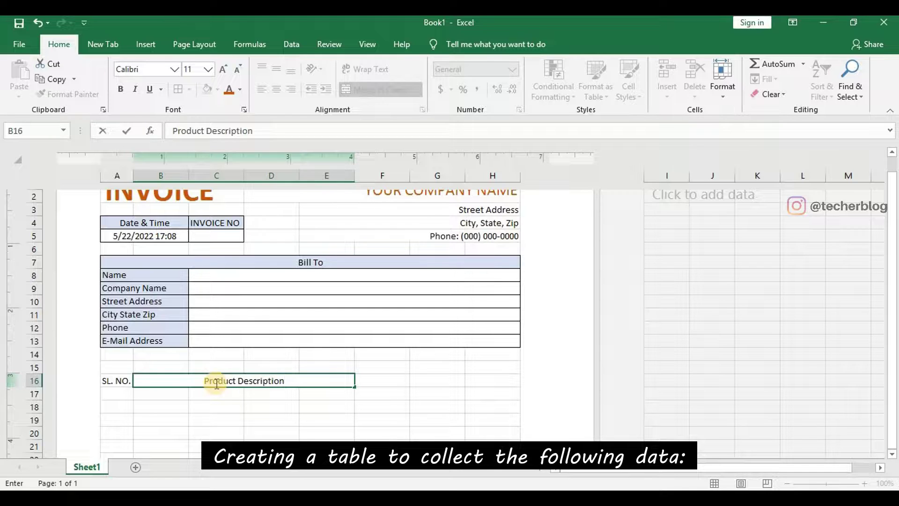
# Enter the headings "Price" in F16, "Quantity" in G16 and "Amount" in H16.
pyautogui.click(375, 379)
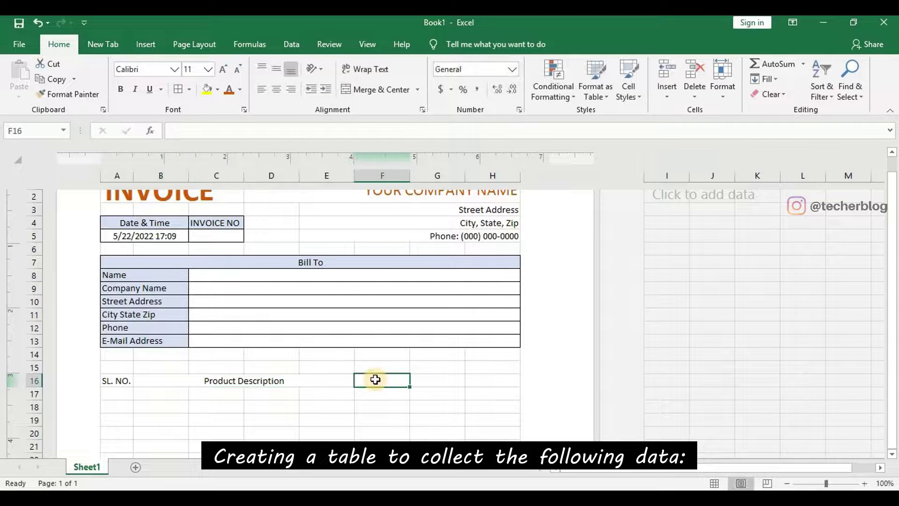
pyautogui.write('Price')
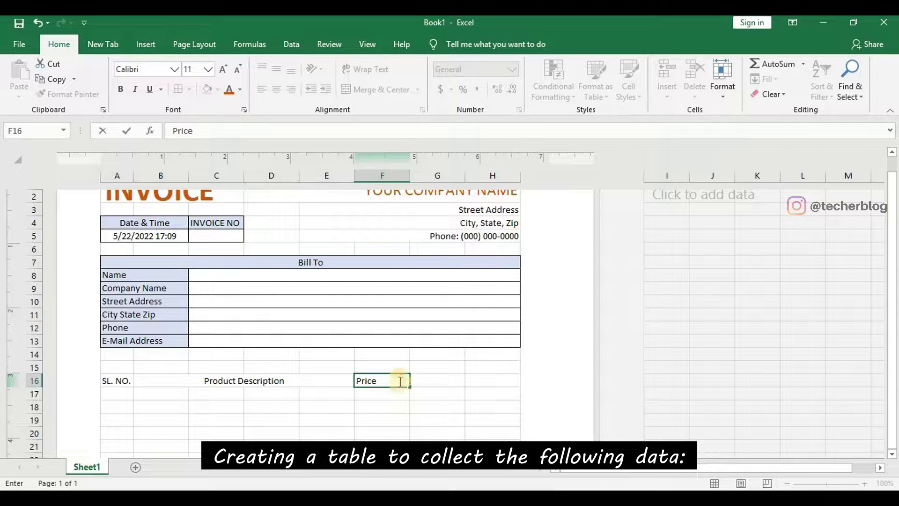
pyautogui.click(430, 384)
pyautogui.write('Quantity')
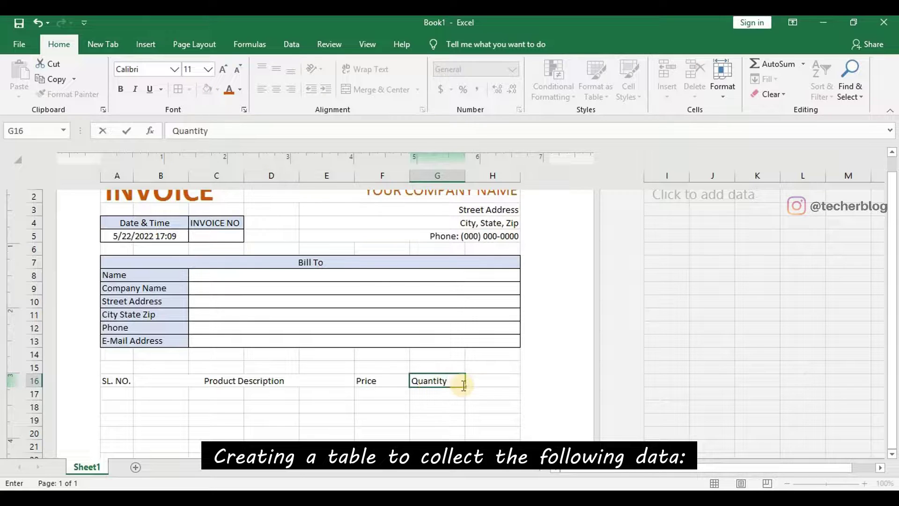
pyautogui.click(495, 382)
pyautogui.write('Amount')
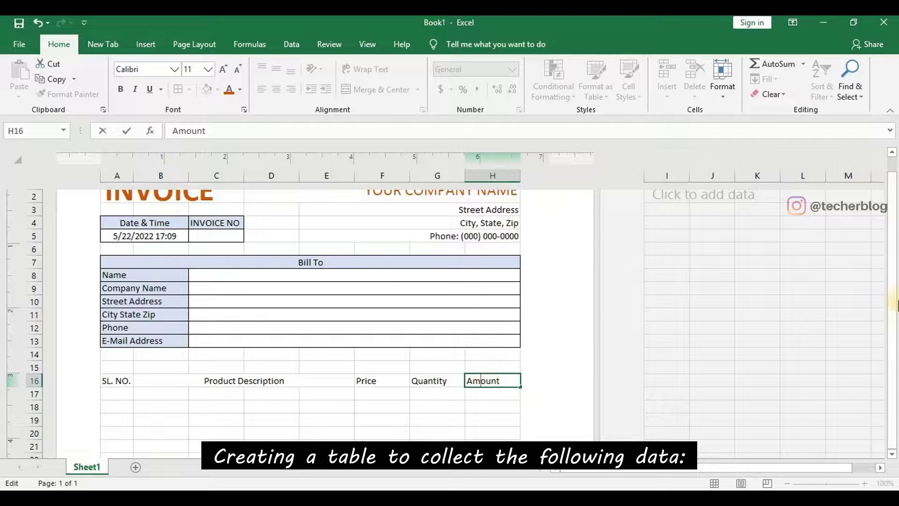
# Apply the 20% - Accent1 cell style to the product table's heading row, A16 to H16.
pyautogui.scroll(-2, 348, 382)
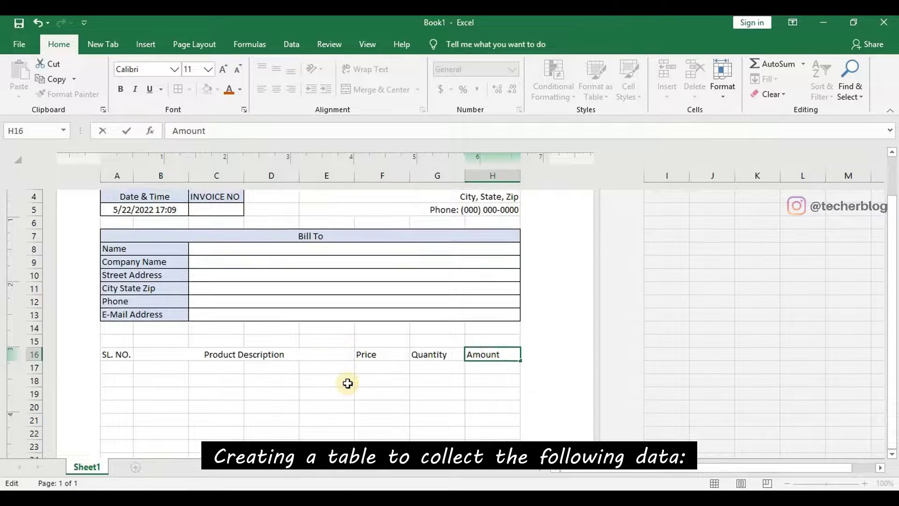
pyautogui.moveTo(110, 314); pyautogui.dragTo(488, 316)
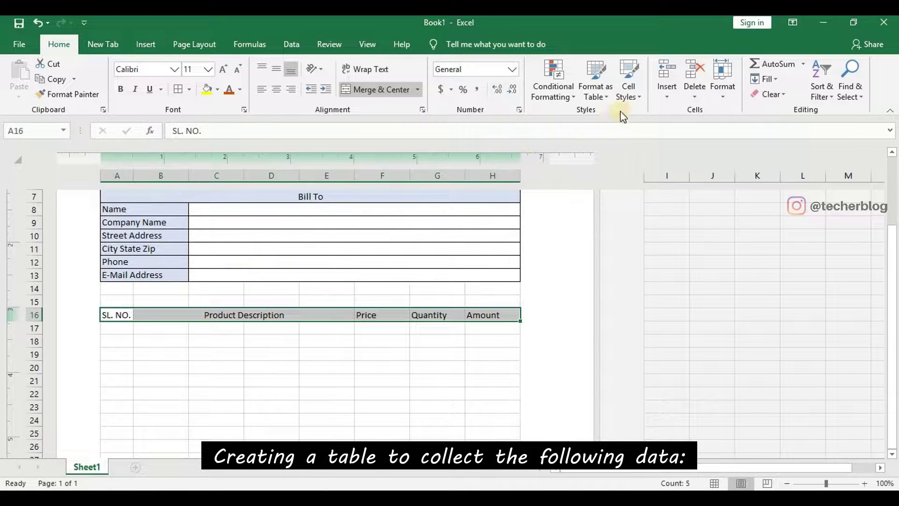
pyautogui.click(642, 93)
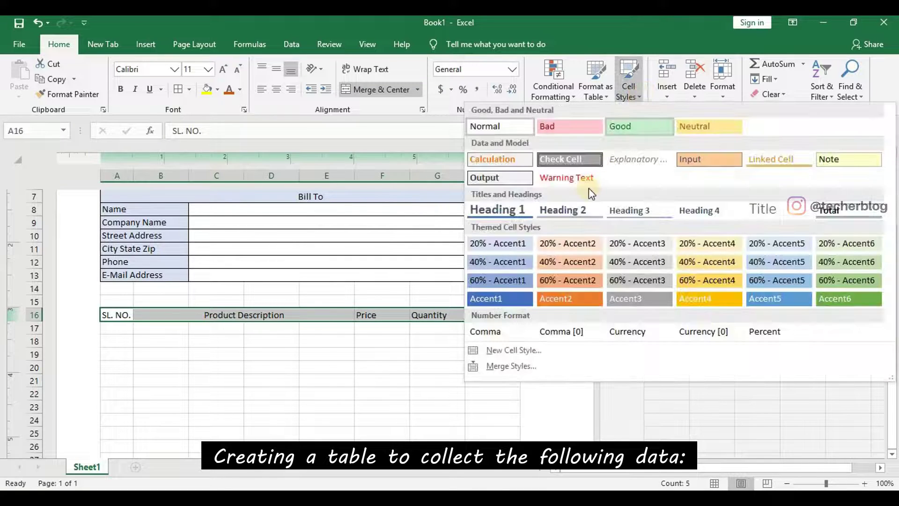
pyautogui.click(490, 246)
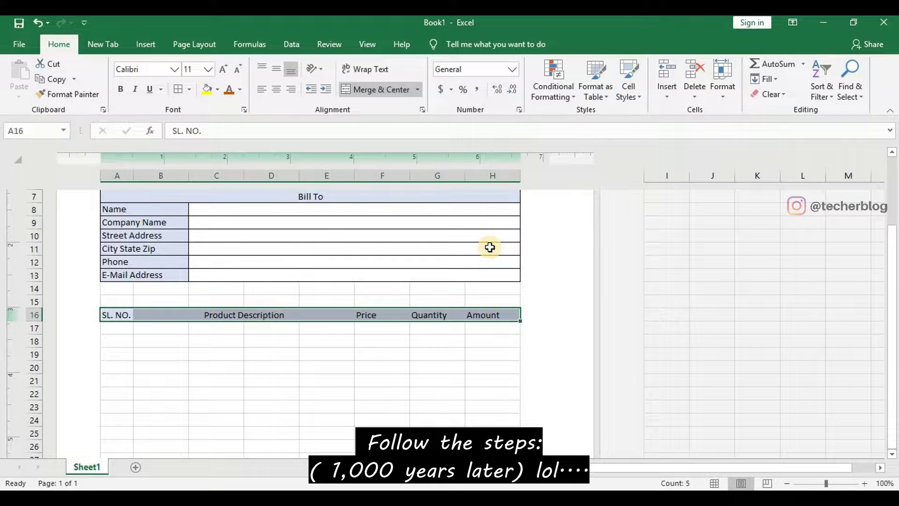
# Merge and center columns B to E separately in each row from 17 to 30, under the Product Description heading.
pyautogui.scroll(-1, 490, 247)
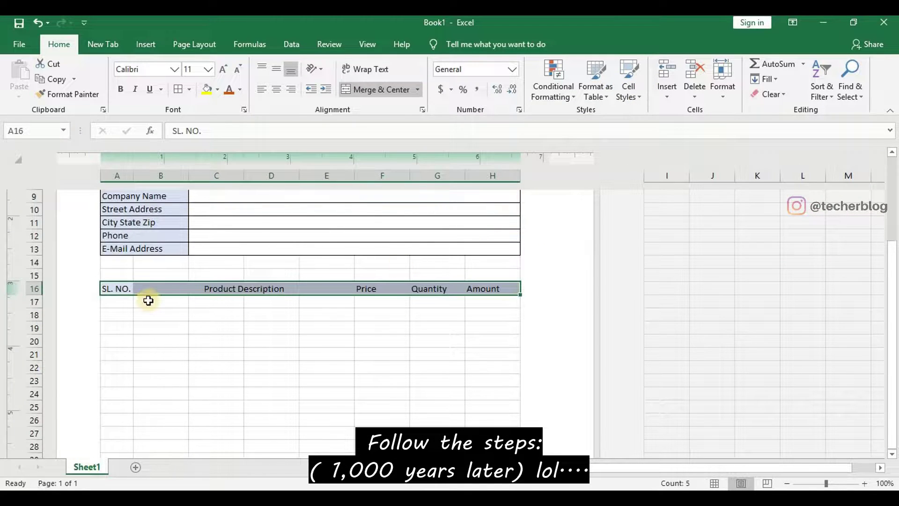
pyautogui.moveTo(146, 300); pyautogui.dragTo(324, 299)
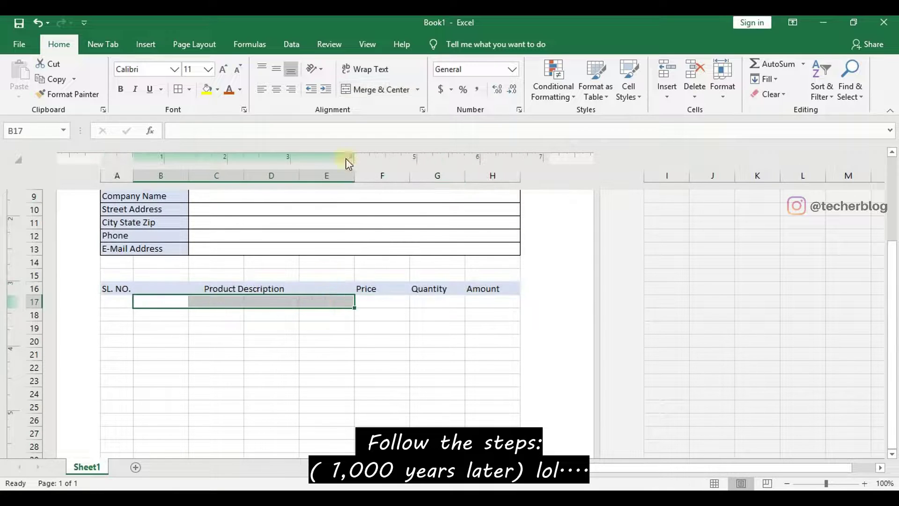
pyautogui.click(380, 91)
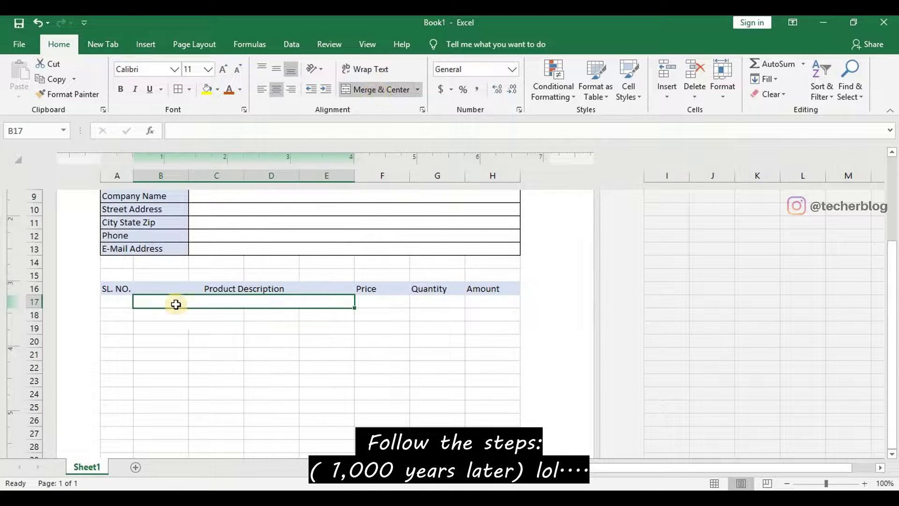
pyautogui.moveTo(151, 314); pyautogui.dragTo(328, 316)
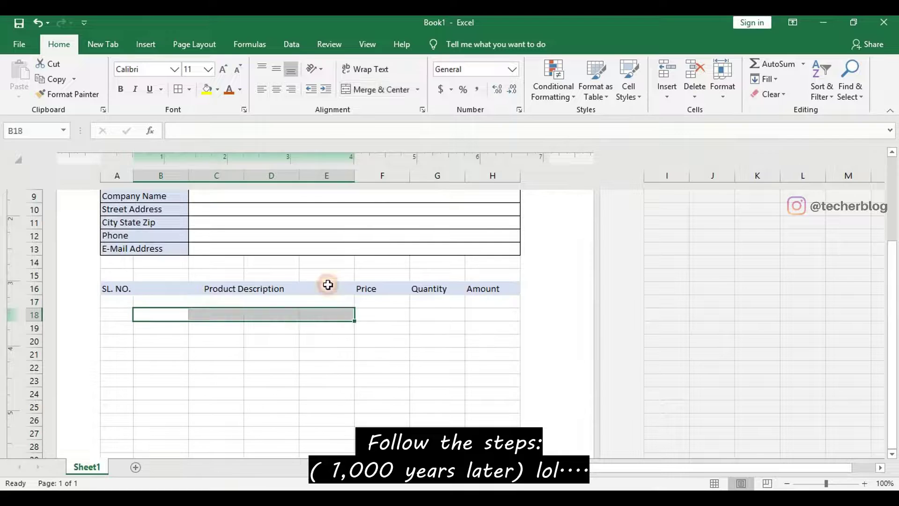
pyautogui.click(377, 88)
pyautogui.moveTo(154, 328); pyautogui.dragTo(331, 328)
pyautogui.click(377, 89)
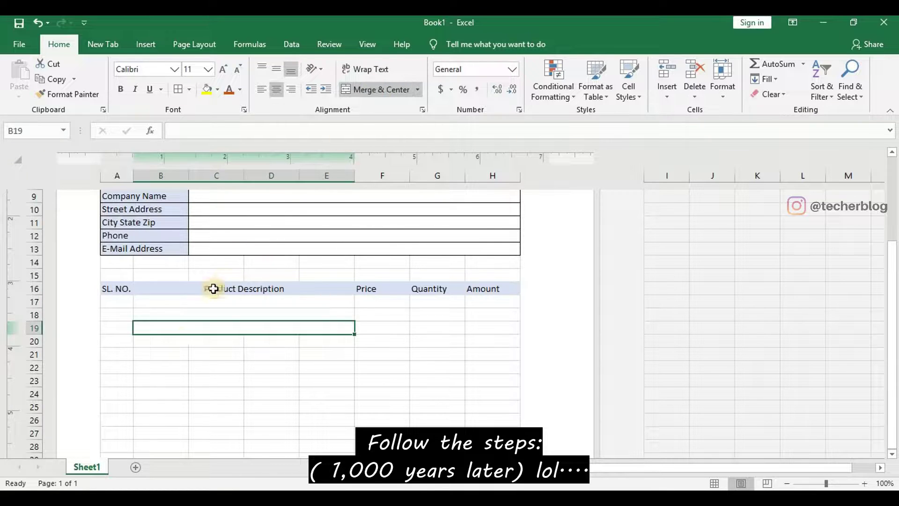
pyautogui.moveTo(164, 346); pyautogui.dragTo(311, 341)
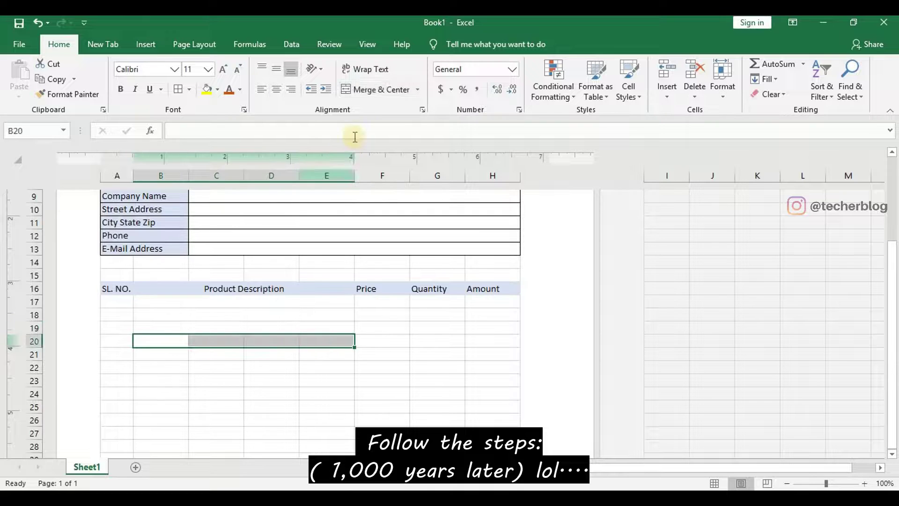
pyautogui.click(377, 91)
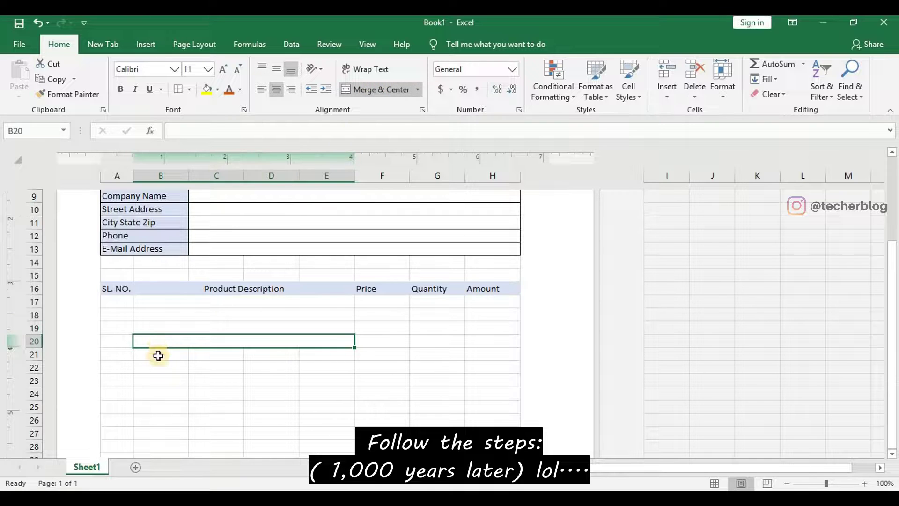
pyautogui.moveTo(156, 354); pyautogui.dragTo(330, 356)
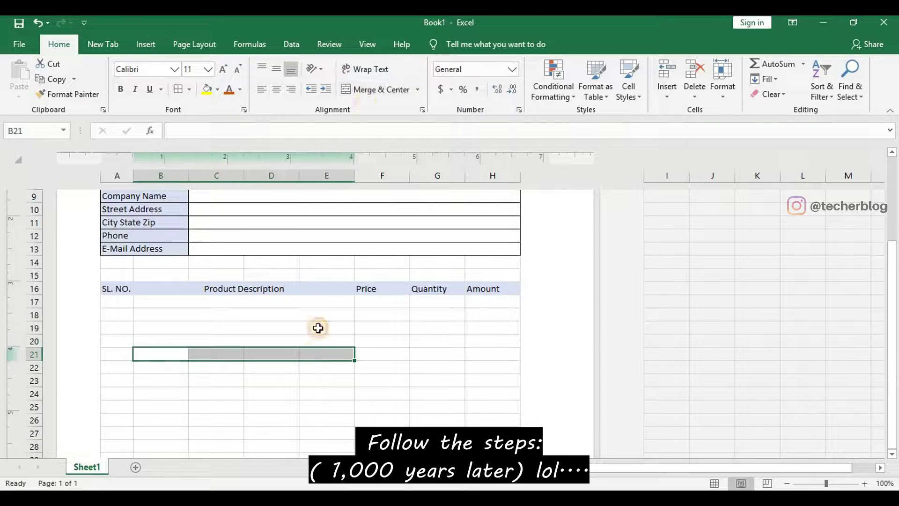
pyautogui.click(377, 90)
pyautogui.moveTo(171, 367); pyautogui.dragTo(328, 367)
pyautogui.click(383, 89)
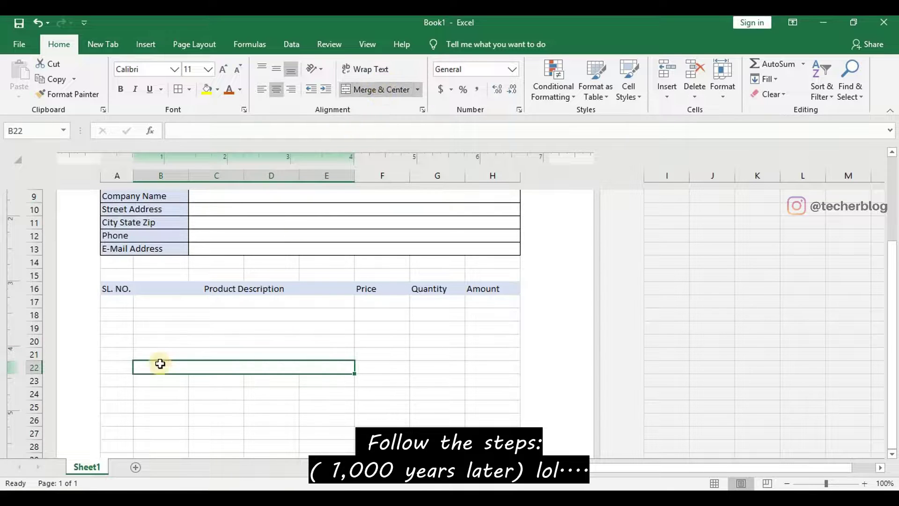
pyautogui.moveTo(147, 382); pyautogui.dragTo(319, 377)
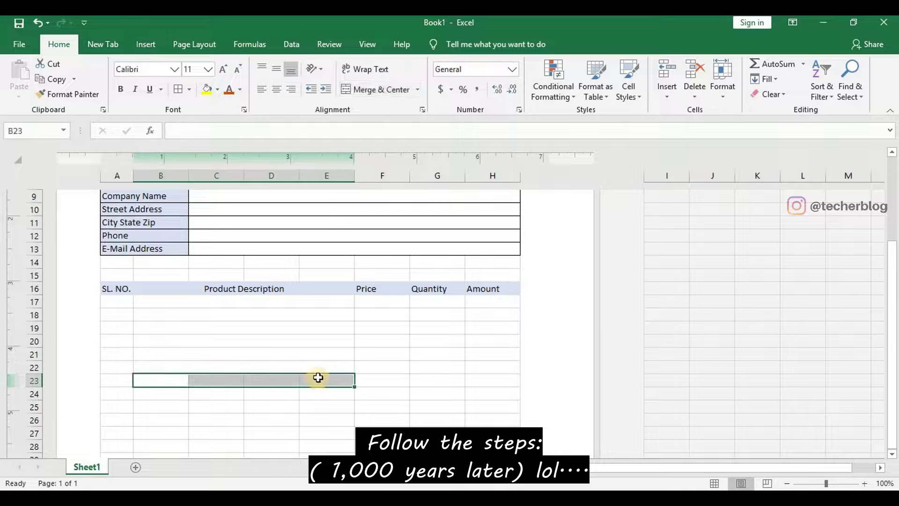
pyautogui.click(379, 91)
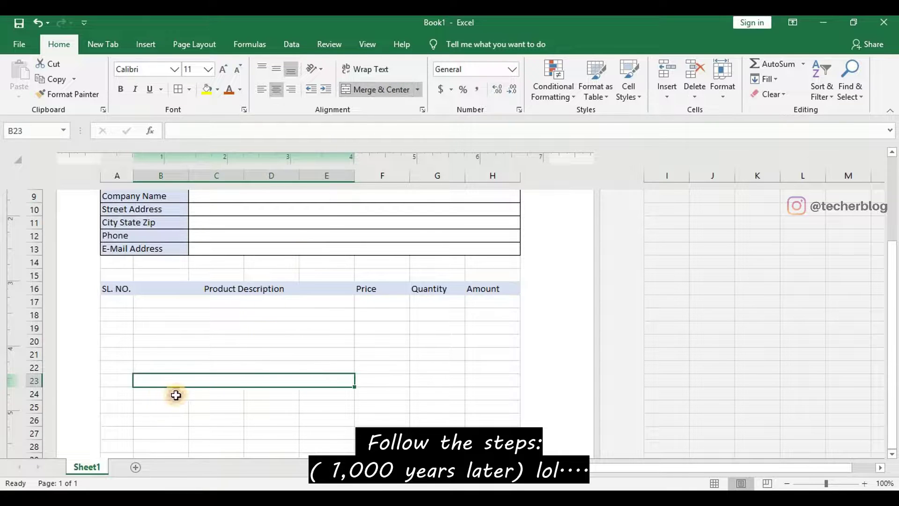
pyautogui.moveTo(176, 393); pyautogui.dragTo(328, 394)
pyautogui.click(393, 93)
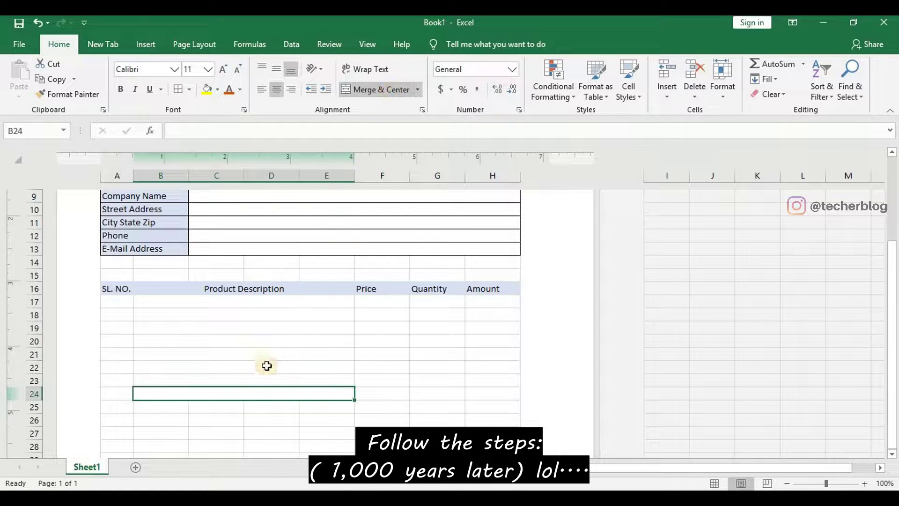
pyautogui.moveTo(152, 410); pyautogui.dragTo(320, 407)
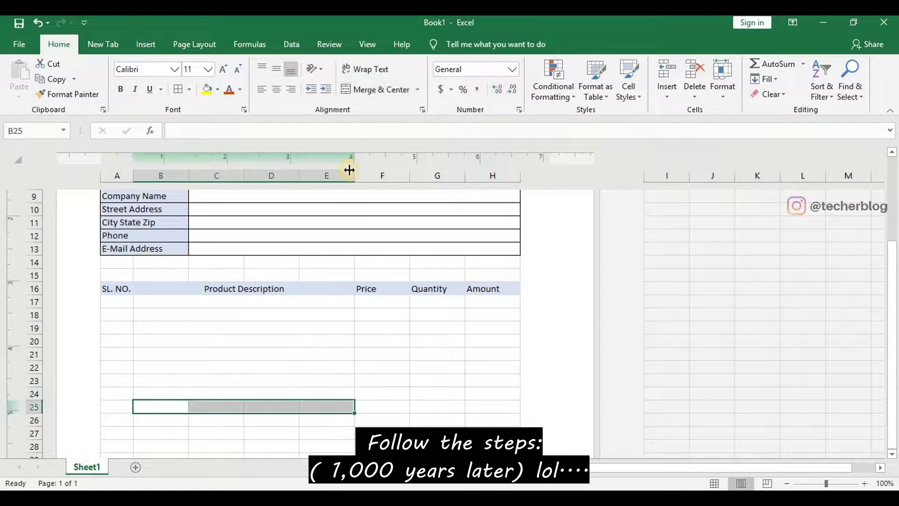
pyautogui.click(379, 88)
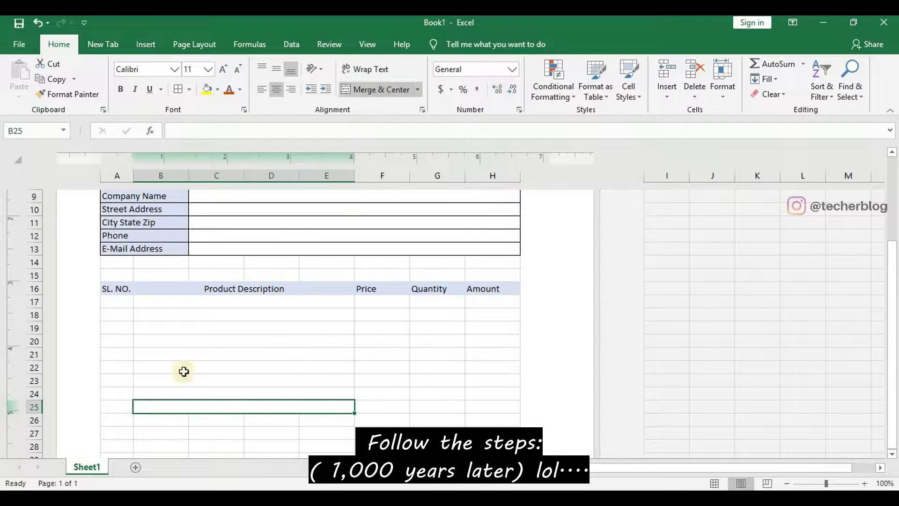
pyautogui.click(165, 420)
pyautogui.moveTo(238, 421); pyautogui.dragTo(332, 416)
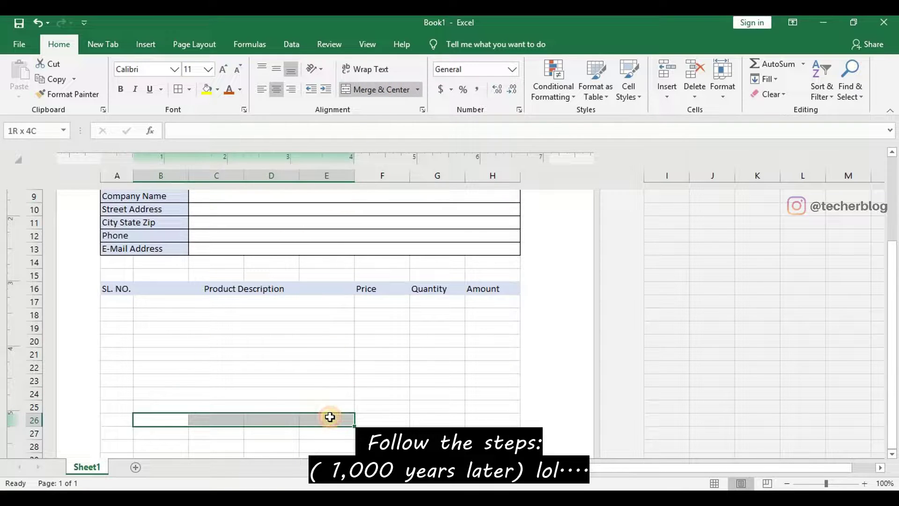
pyautogui.click(381, 94)
pyautogui.scroll(-2, 307, 358)
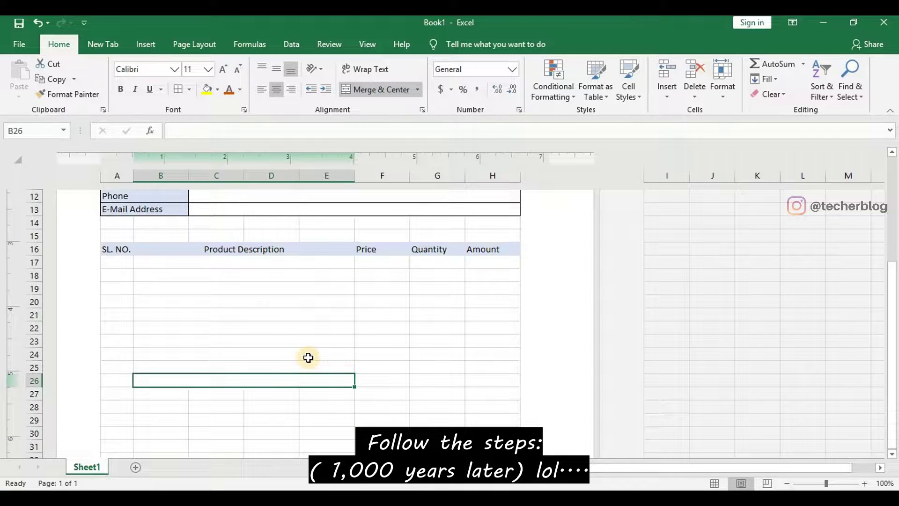
pyautogui.moveTo(134, 372); pyautogui.dragTo(314, 367)
pyautogui.click(358, 89)
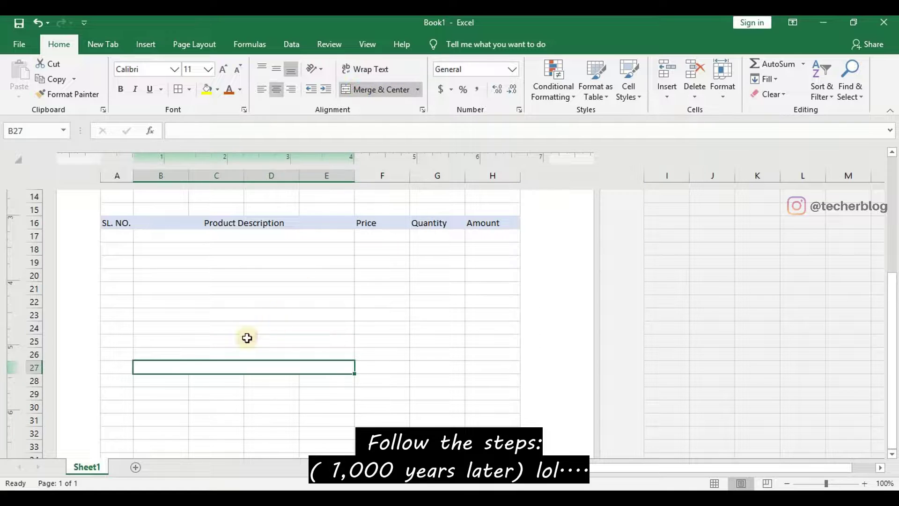
pyautogui.moveTo(154, 385); pyautogui.dragTo(315, 377)
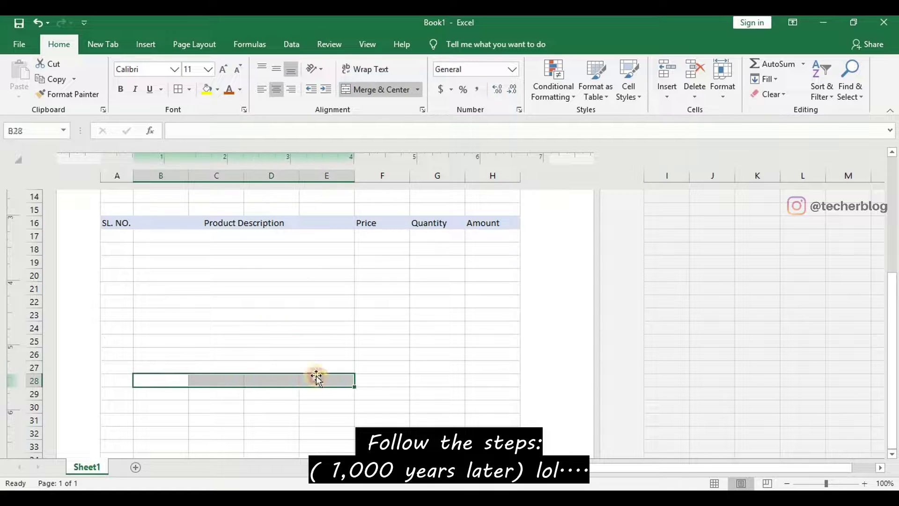
pyautogui.click(384, 97)
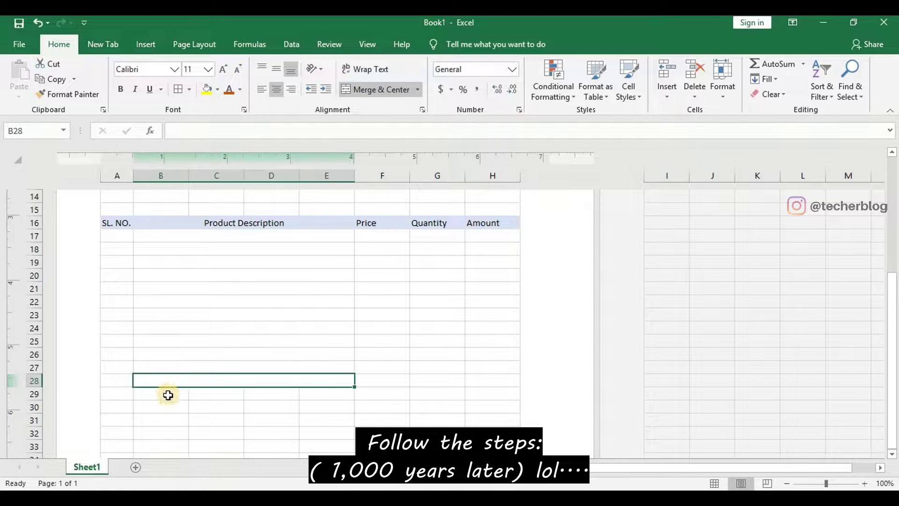
pyautogui.moveTo(168, 393); pyautogui.dragTo(311, 391)
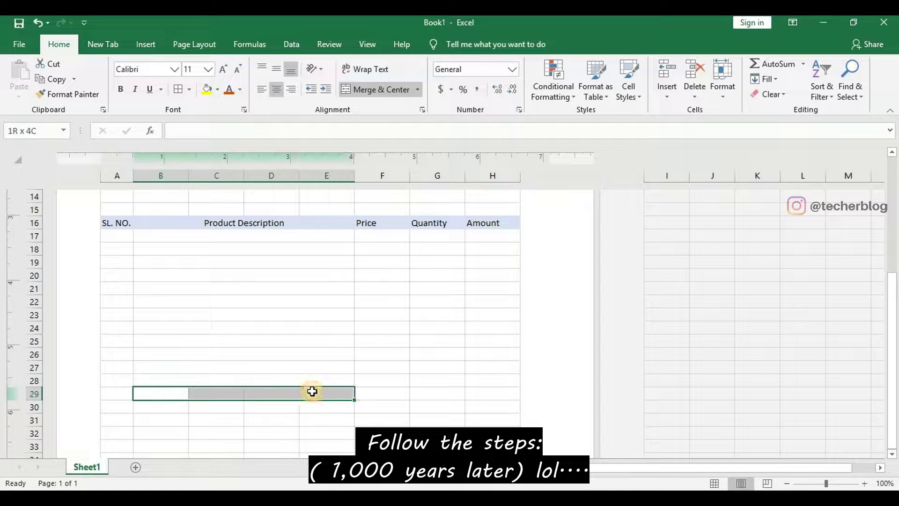
pyautogui.click(383, 92)
pyautogui.moveTo(160, 408); pyautogui.dragTo(334, 409)
pyautogui.click(382, 92)
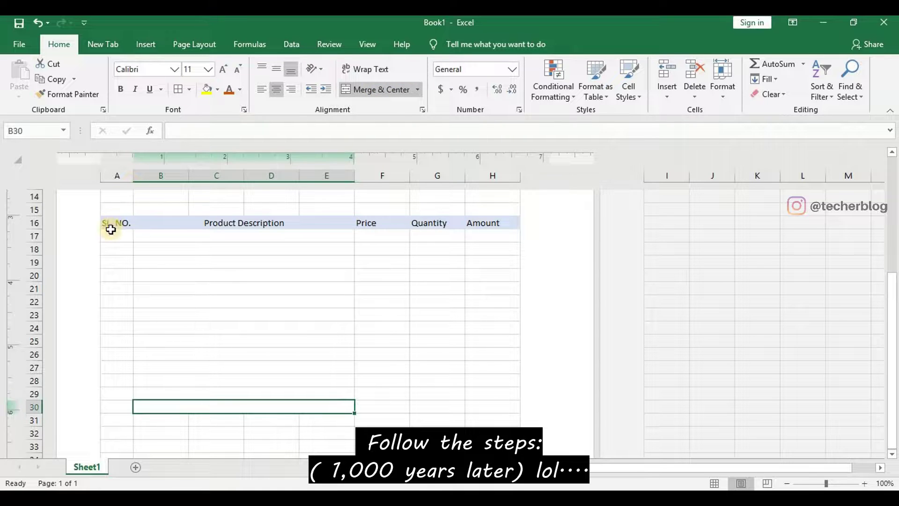
# Apply all borders to the product table's body, cells A17 to H30.
pyautogui.moveTo(109, 229); pyautogui.dragTo(493, 404)
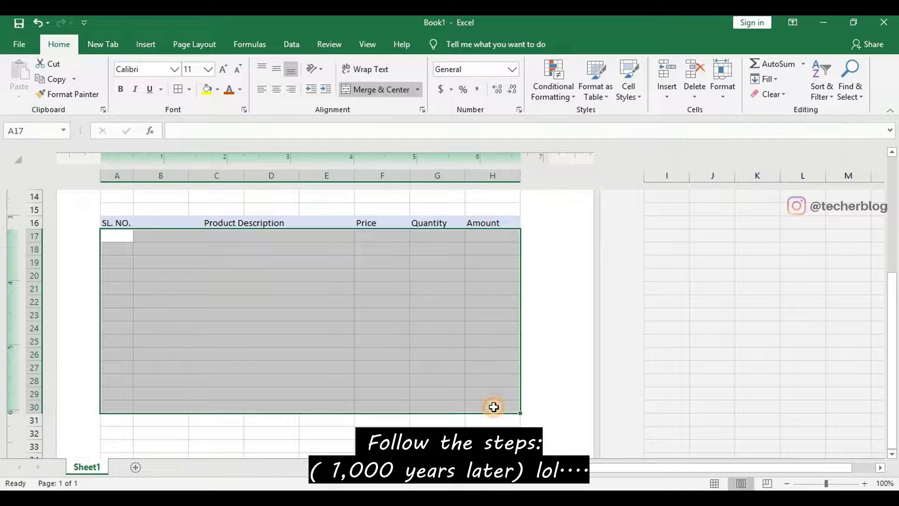
pyautogui.click(189, 89)
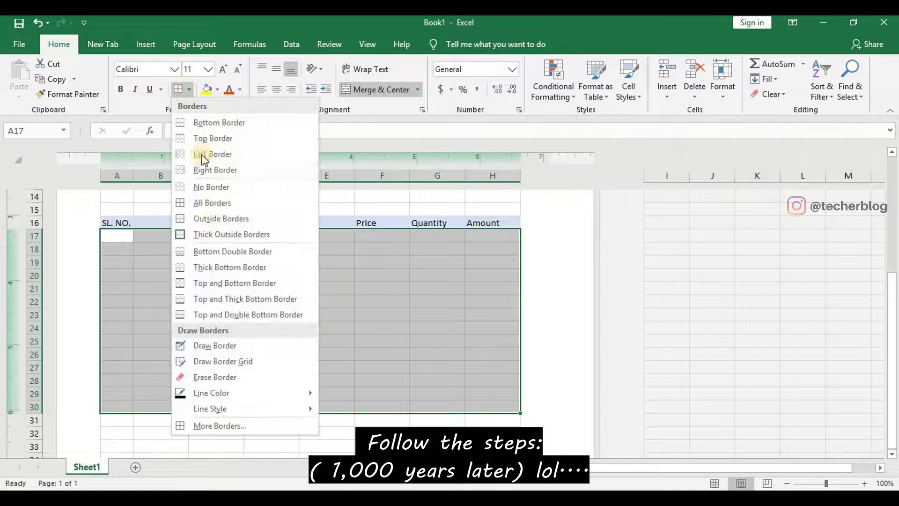
pyautogui.click(213, 203)
pyautogui.click(205, 303)
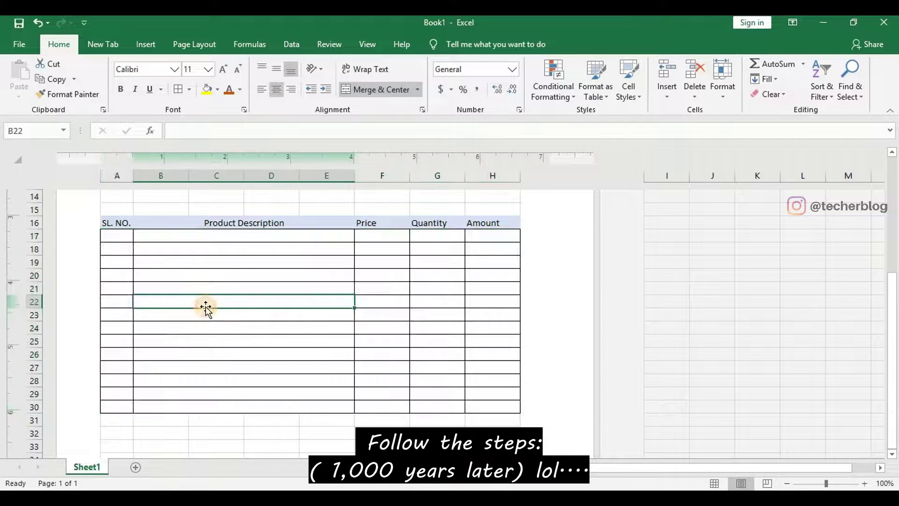
# Enter the labels "TAX" in A31, "Discount" in C31 and "Total Amount" in E31, below the product table.
pyautogui.scroll(-2, 172, 322)
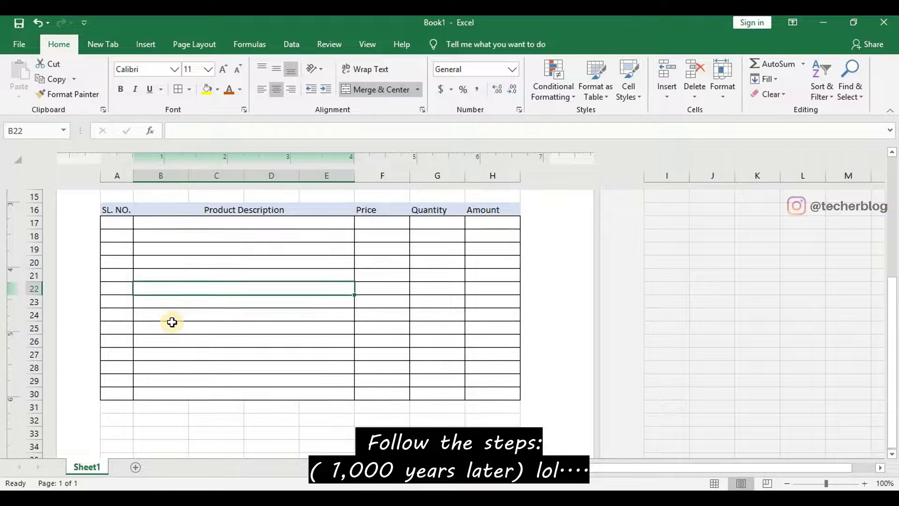
pyautogui.click(111, 397)
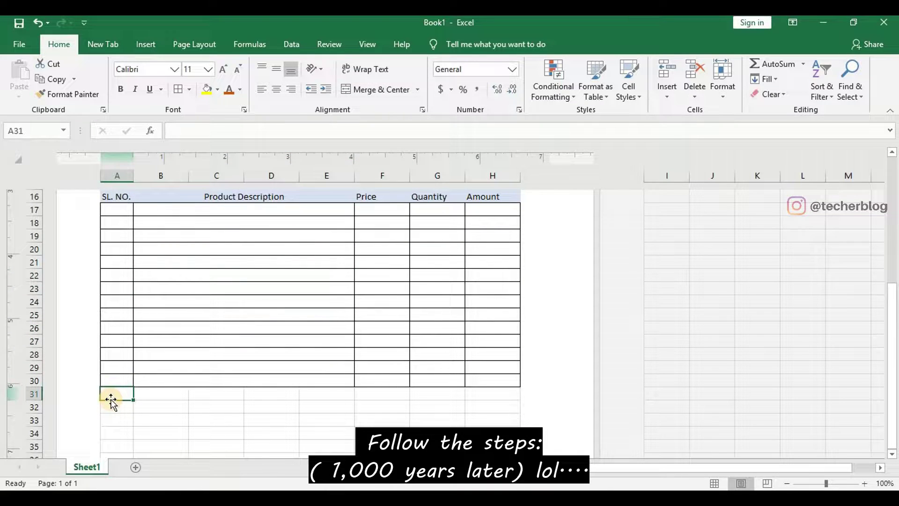
pyautogui.write('TA')
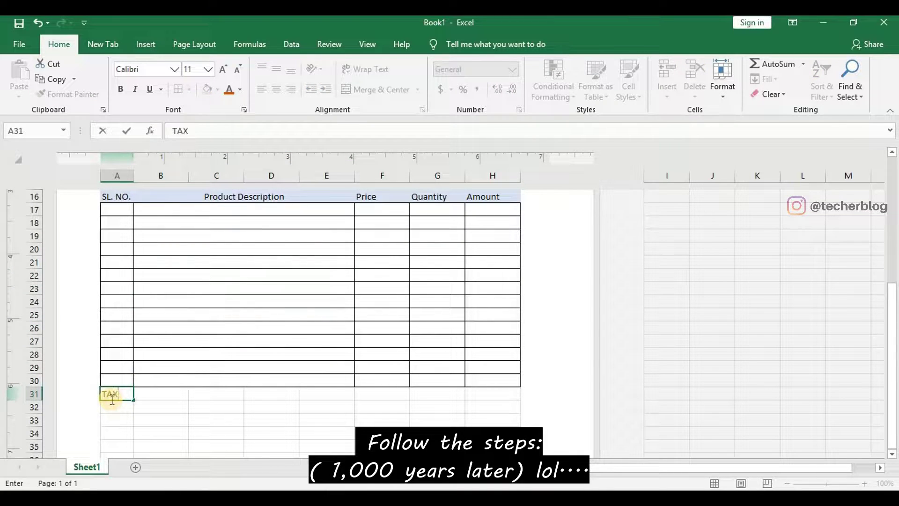
pyautogui.write('X')
pyautogui.click(206, 404)
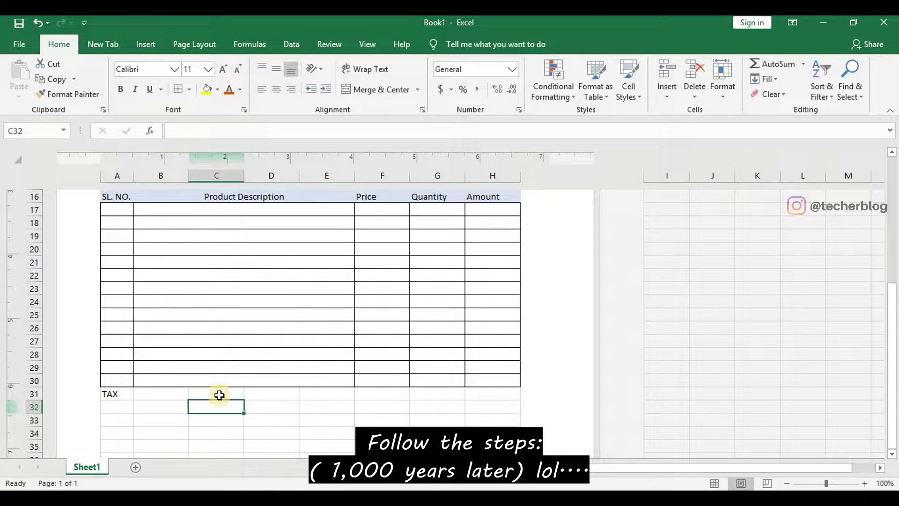
pyautogui.click(221, 395)
pyautogui.write('iscount')
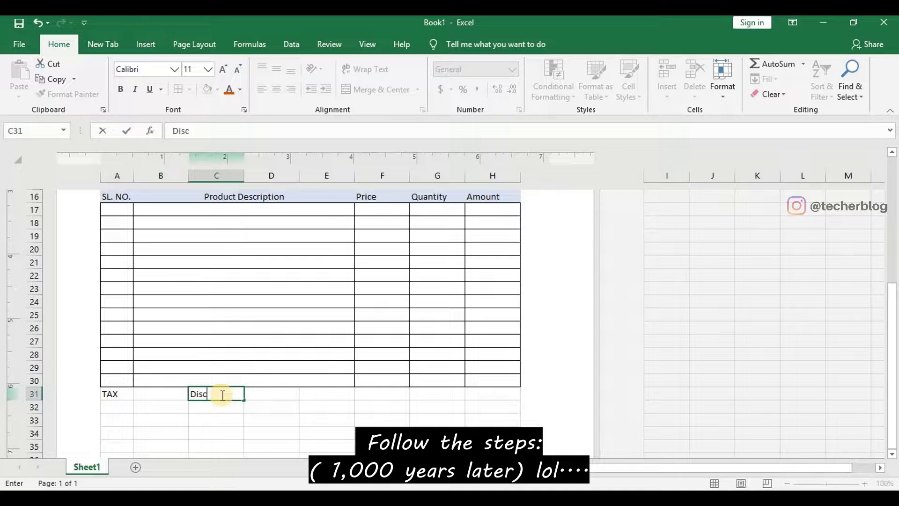
pyautogui.click(319, 398)
pyautogui.write('Total Amount')
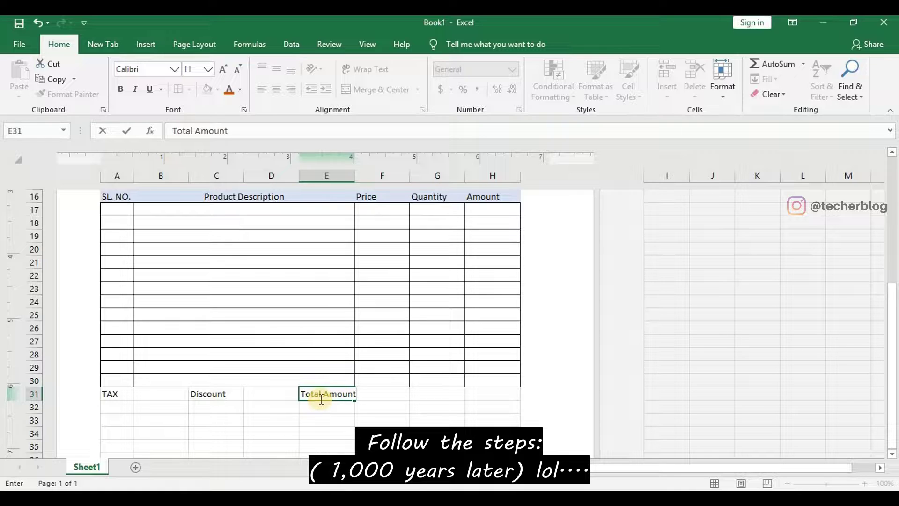
pyautogui.press('Return')
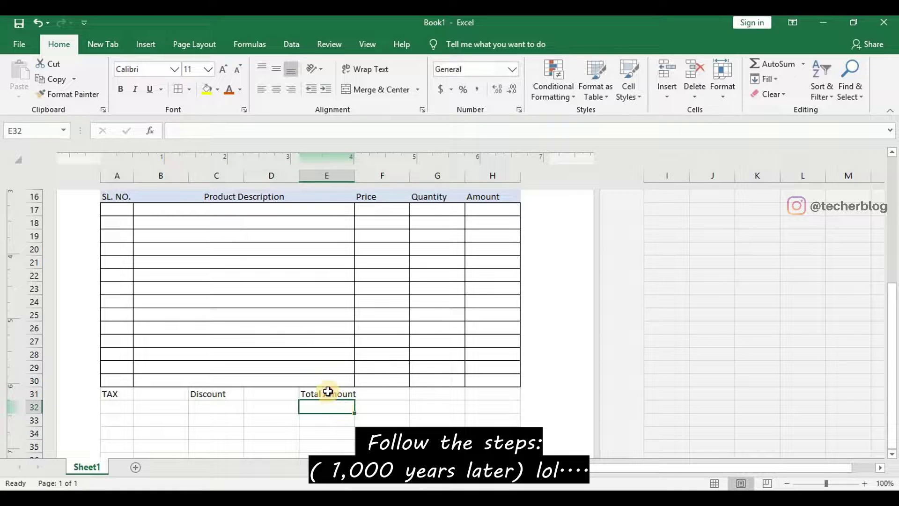
# Merge and center the Total Amount label across E31 to F31, and merge the empty cells G31 to H31 beside it.
pyautogui.click(328, 395)
pyautogui.moveTo(365, 394); pyautogui.dragTo(367, 394)
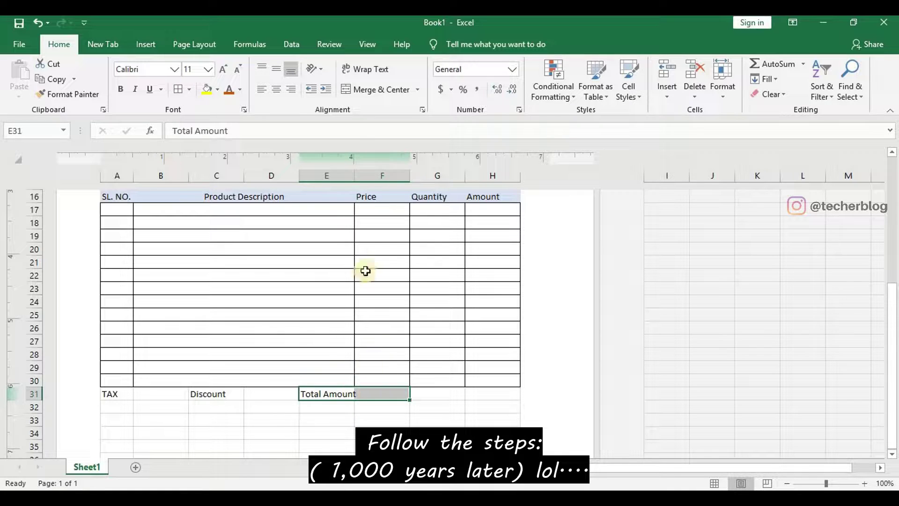
pyautogui.click(374, 89)
pyautogui.moveTo(442, 397); pyautogui.dragTo(492, 395)
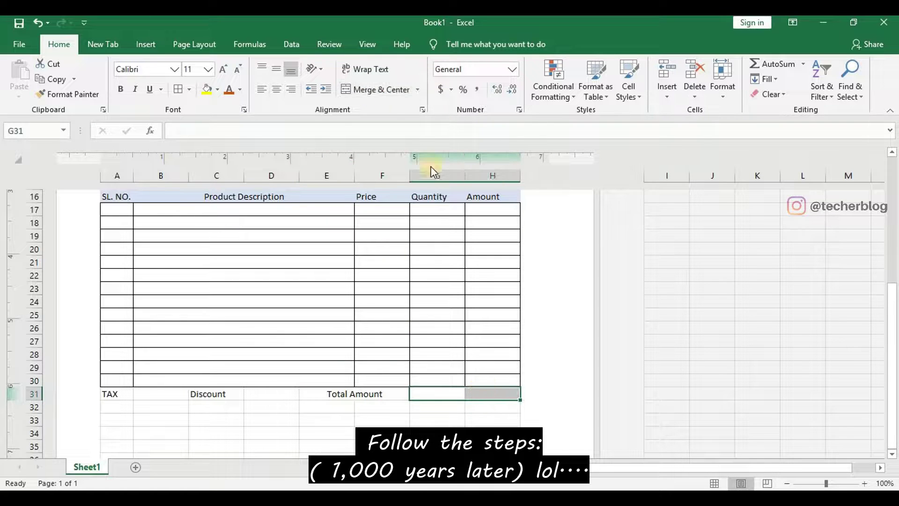
pyautogui.click(376, 92)
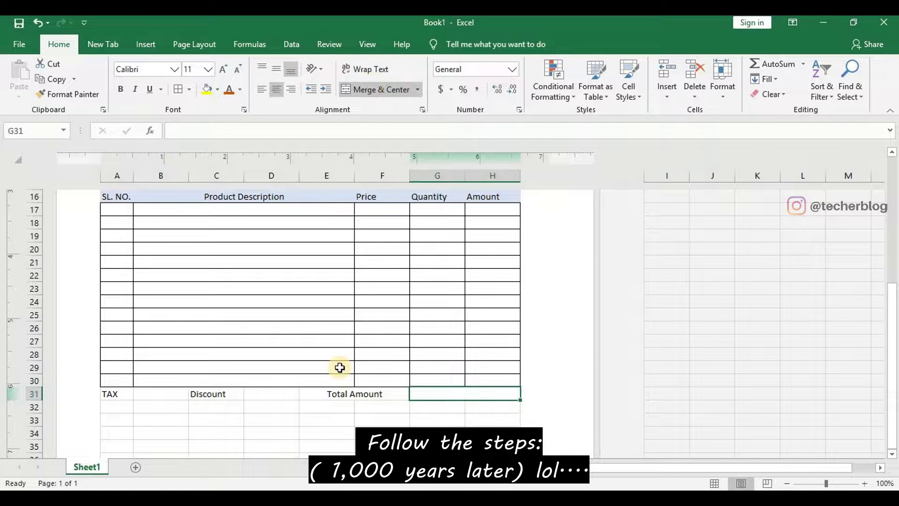
# Merge and center the row 32 cells in pairs: A32 to B32, C32 to D32 and E32 to F32.
pyautogui.moveTo(122, 408); pyautogui.dragTo(261, 410)
pyautogui.click(380, 90)
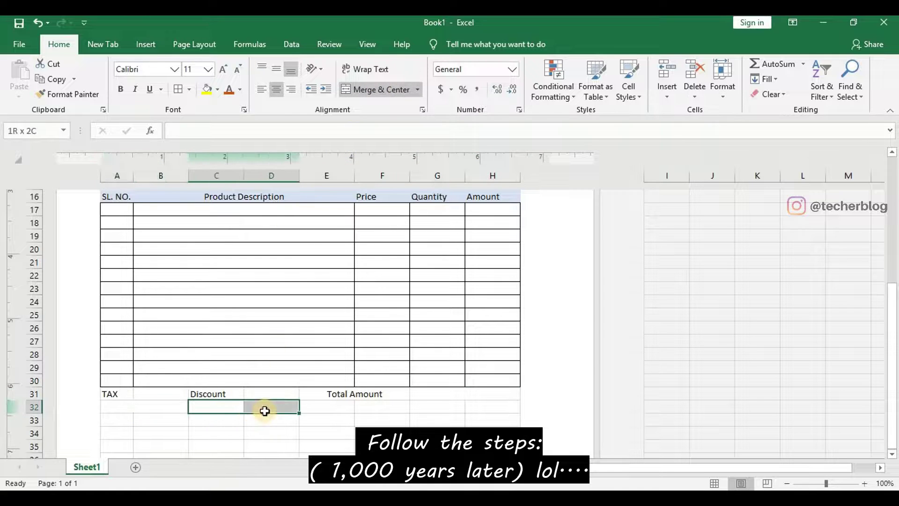
pyautogui.click(375, 90)
pyautogui.click(332, 408)
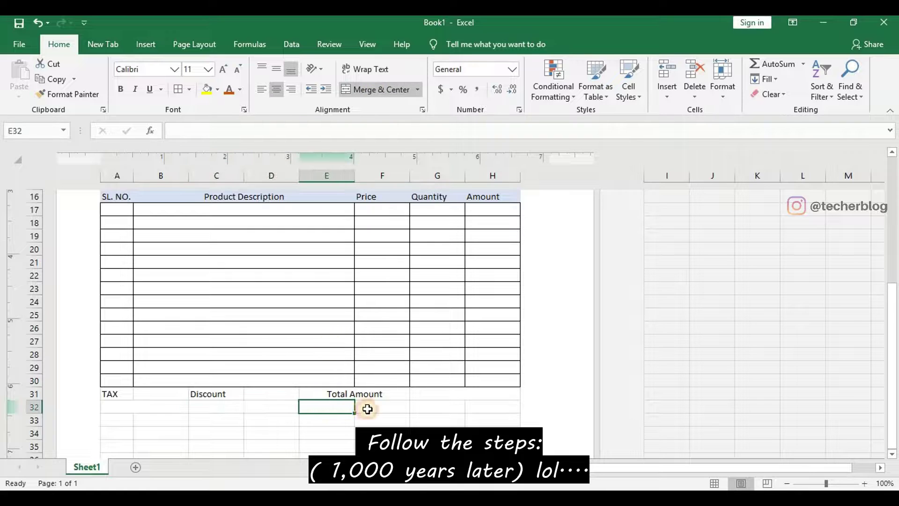
pyautogui.moveTo(367, 409); pyautogui.dragTo(369, 408)
pyautogui.click(377, 90)
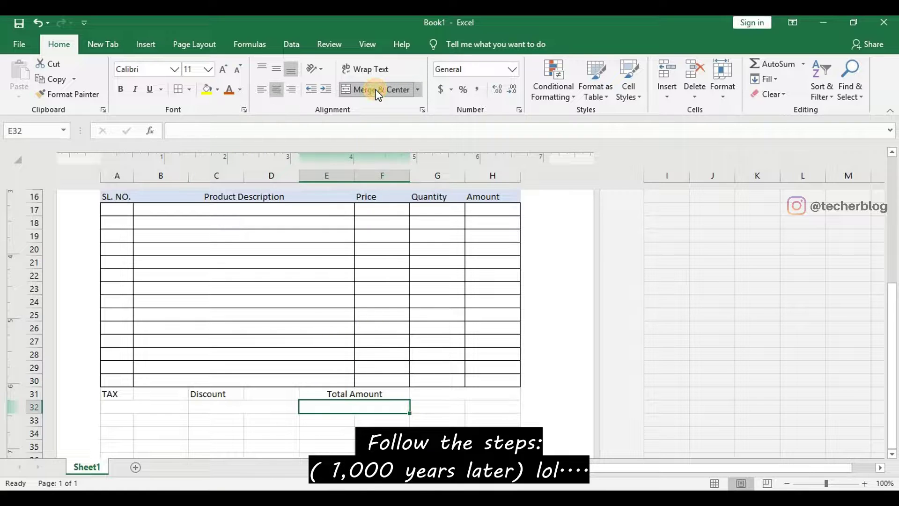
# Enter the label "Final Amount" in the merged cell E32, below Total Amount.
pyautogui.click(325, 432)
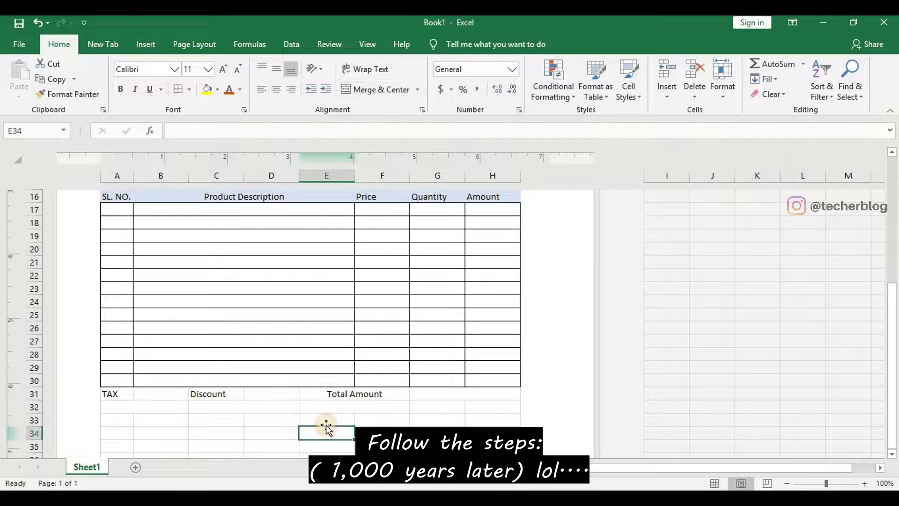
pyautogui.click(327, 405)
pyautogui.write('Final ')
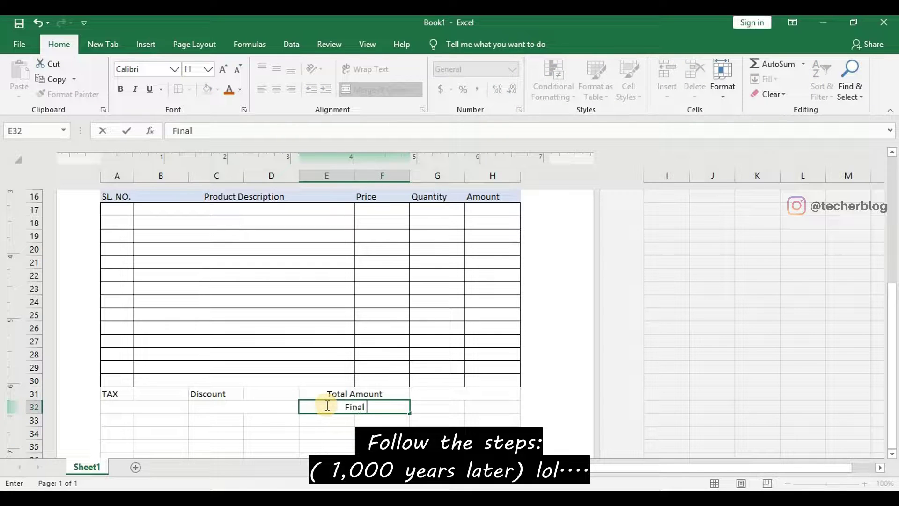
pyautogui.write('Amount')
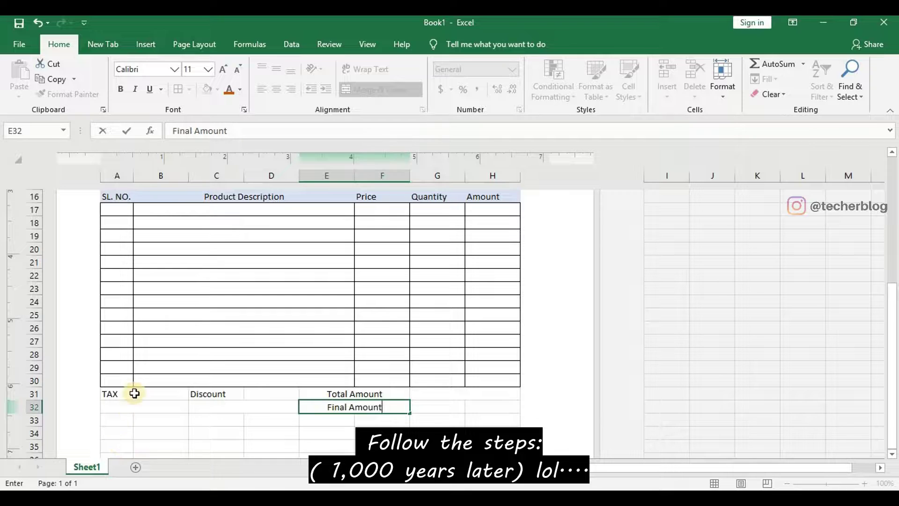
# Apply all borders to the tax, discount and total area, cells A31 to H32.
pyautogui.moveTo(136, 394); pyautogui.dragTo(402, 420)
pyautogui.moveTo(484, 424); pyautogui.dragTo(492, 409)
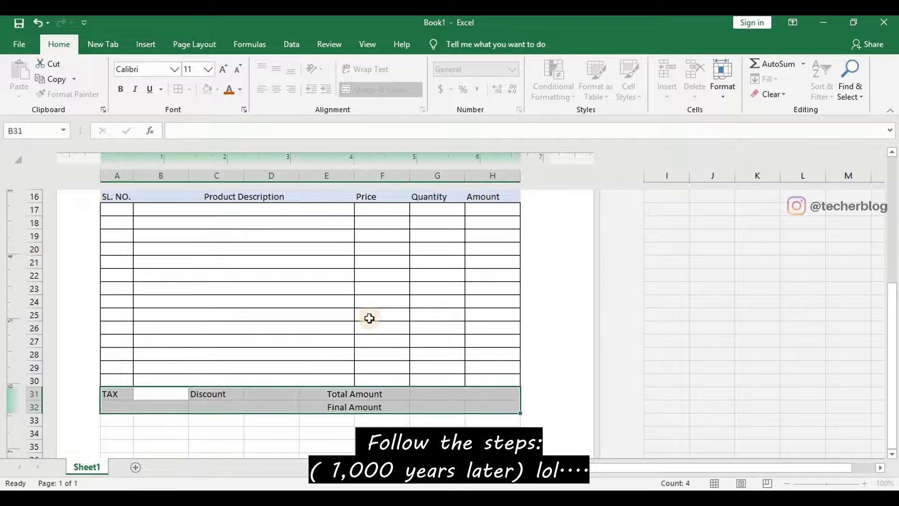
pyautogui.click(189, 89)
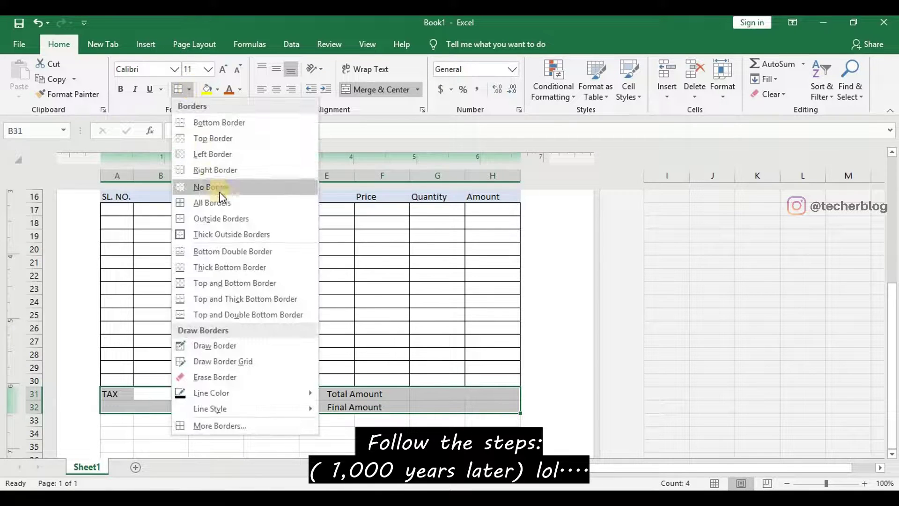
pyautogui.click(219, 200)
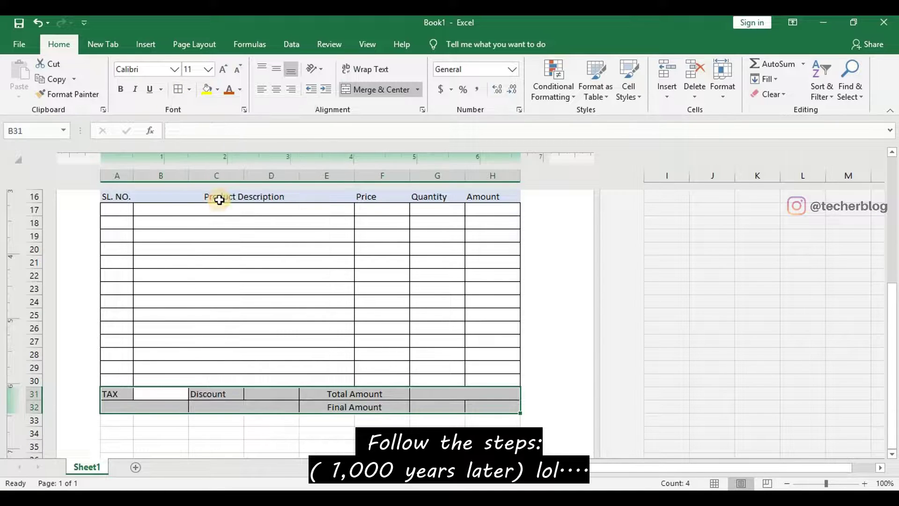
# Enter 13% as the tax rate in B31 and 3% as the discount rate in D31.
pyautogui.click(151, 393)
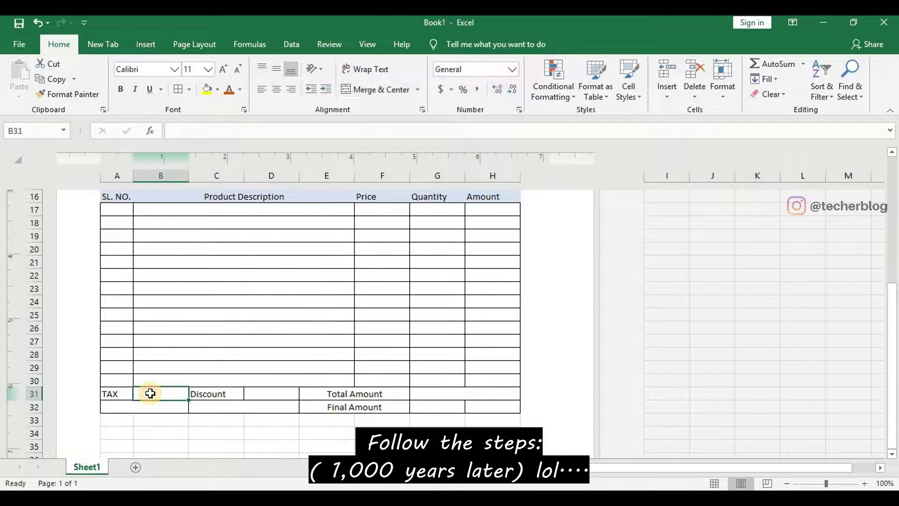
pyautogui.write('13')
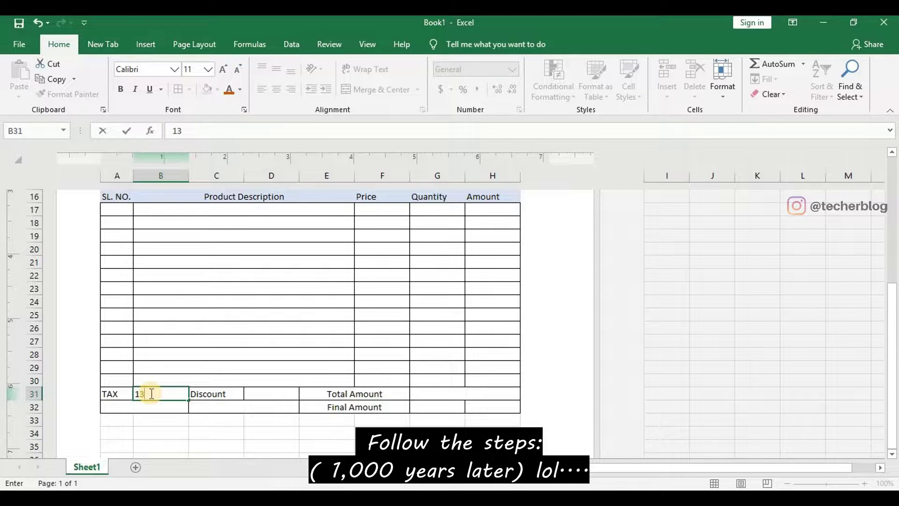
pyautogui.write('%')
pyautogui.click(262, 391)
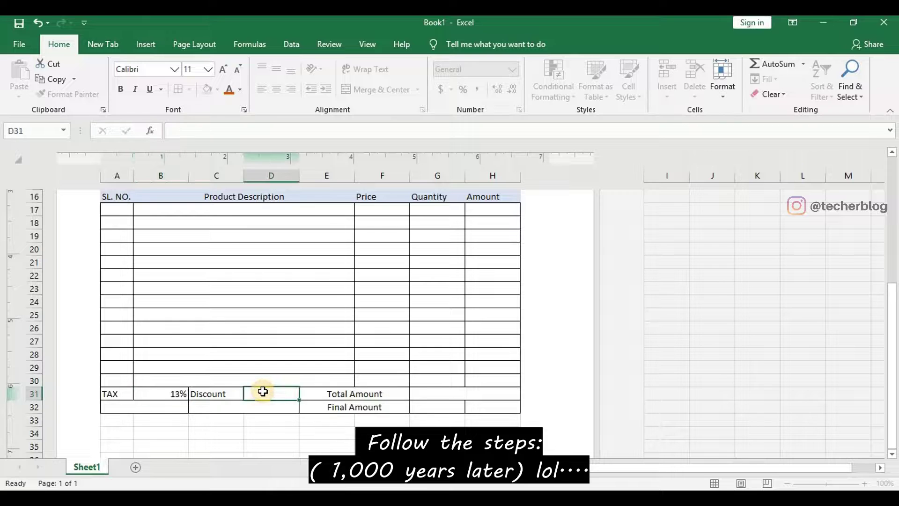
pyautogui.write('3')
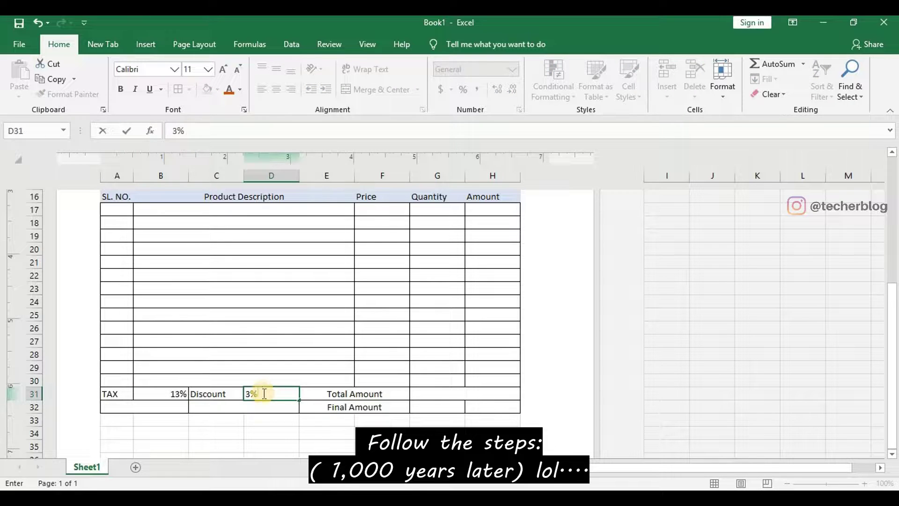
pyautogui.click(261, 405)
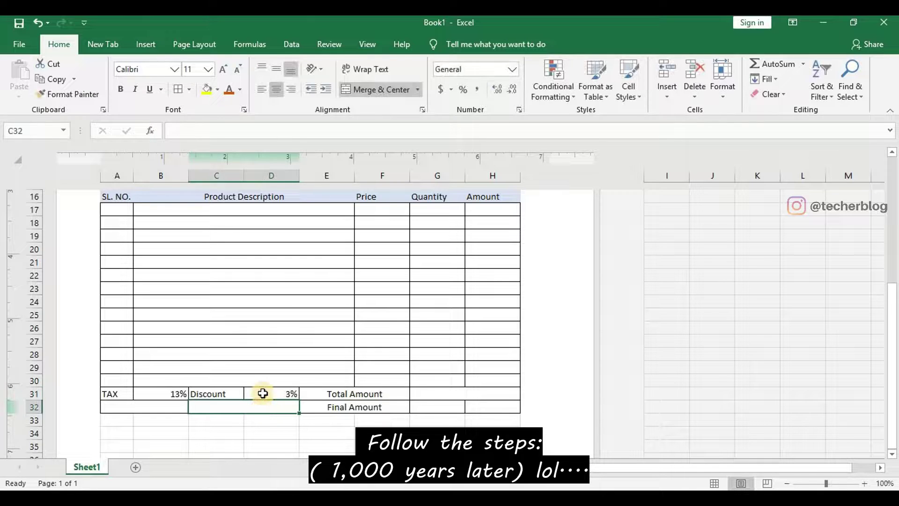
# Center the discount rate in D31 and the tax rate in B31 horizontally and middle-align them vertically.
pyautogui.click(262, 393)
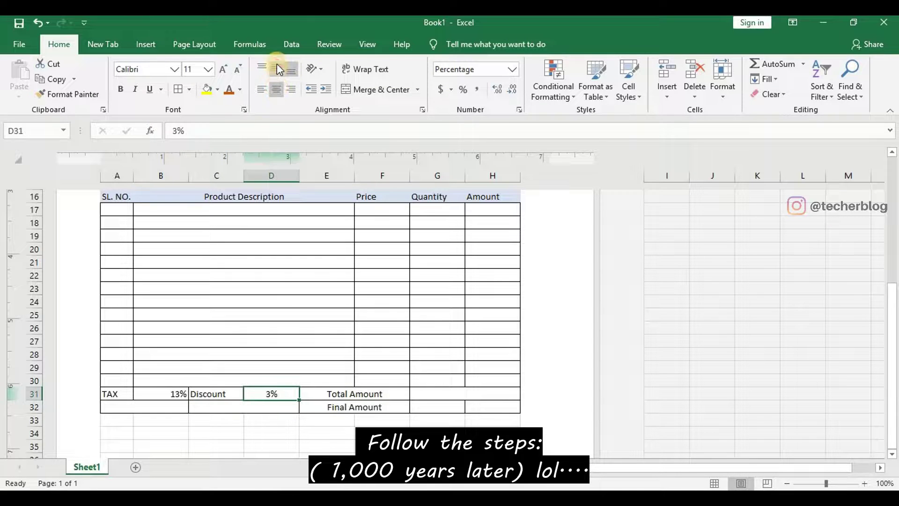
pyautogui.click(277, 68)
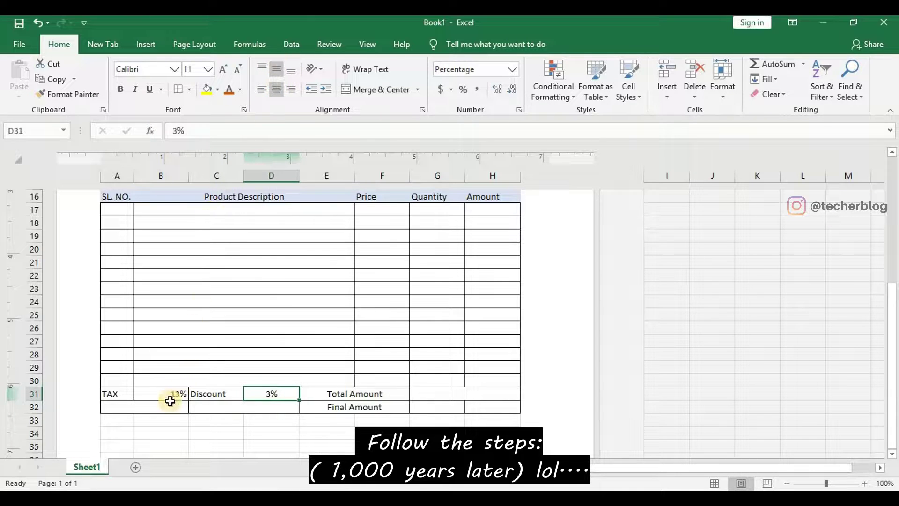
pyautogui.click(169, 397)
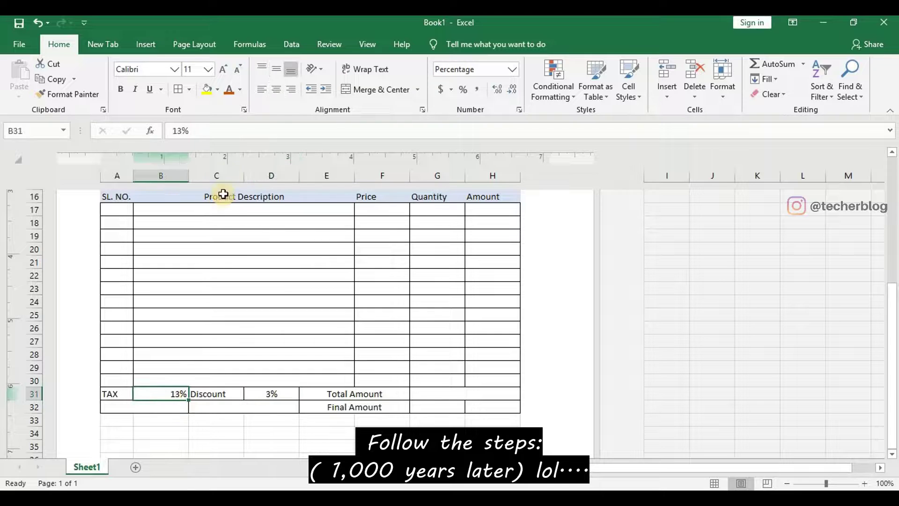
pyautogui.click(274, 94)
pyautogui.click(277, 68)
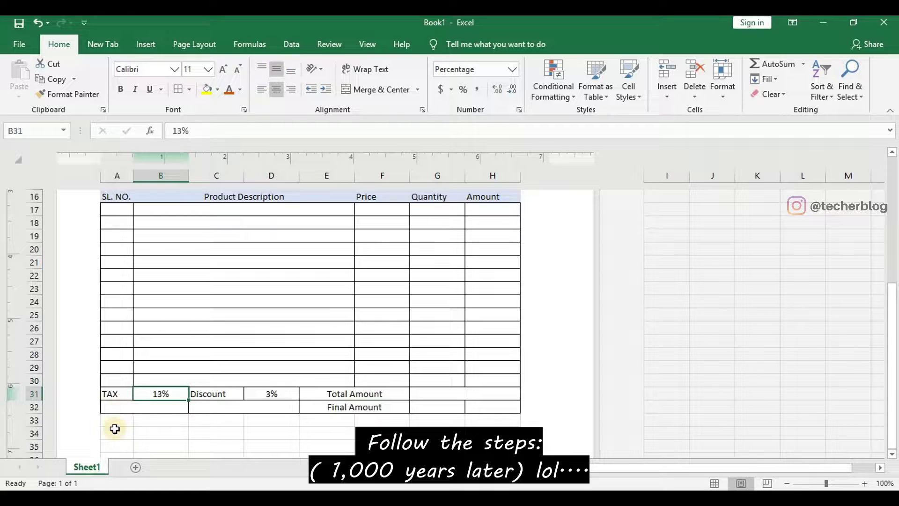
# Center and middle-align the contents of cells A31 to H32, and apply the 20% - Accent1 cell style to them.
pyautogui.click(114, 394)
pyautogui.moveTo(136, 397); pyautogui.dragTo(466, 402)
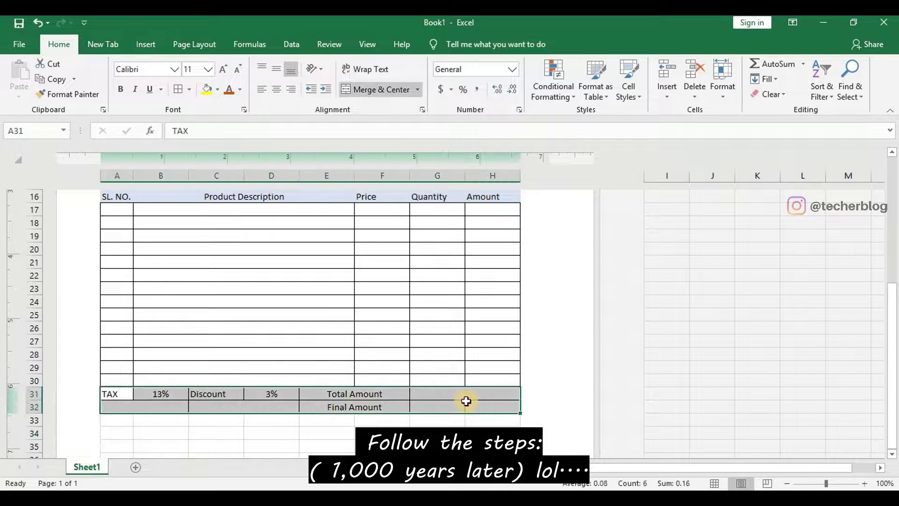
pyautogui.click(272, 84)
pyautogui.click(276, 66)
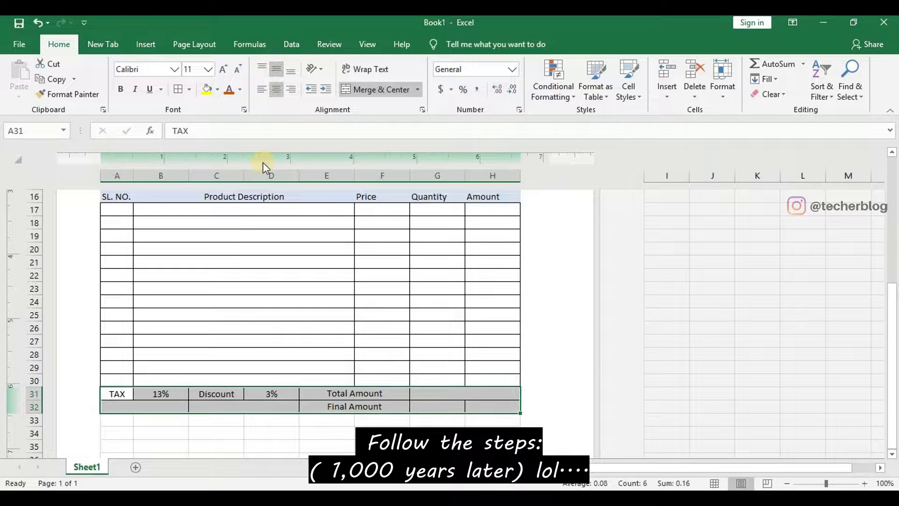
pyautogui.click(634, 92)
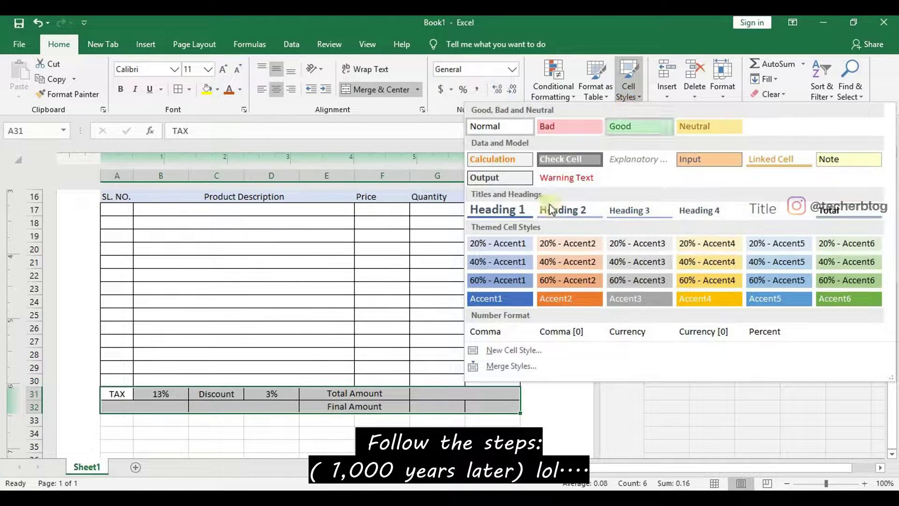
pyautogui.click(491, 247)
# Merge and center G32 to H32, and make the Final Amount cells E32 to H32 bold.
pyautogui.click(441, 407)
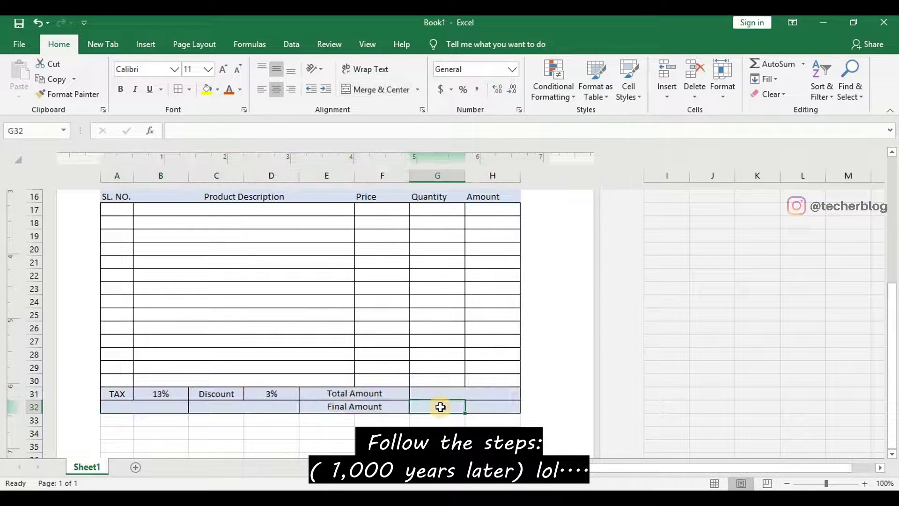
pyautogui.keyDown('shift'); pyautogui.click(475, 405); pyautogui.keyUp('shift')
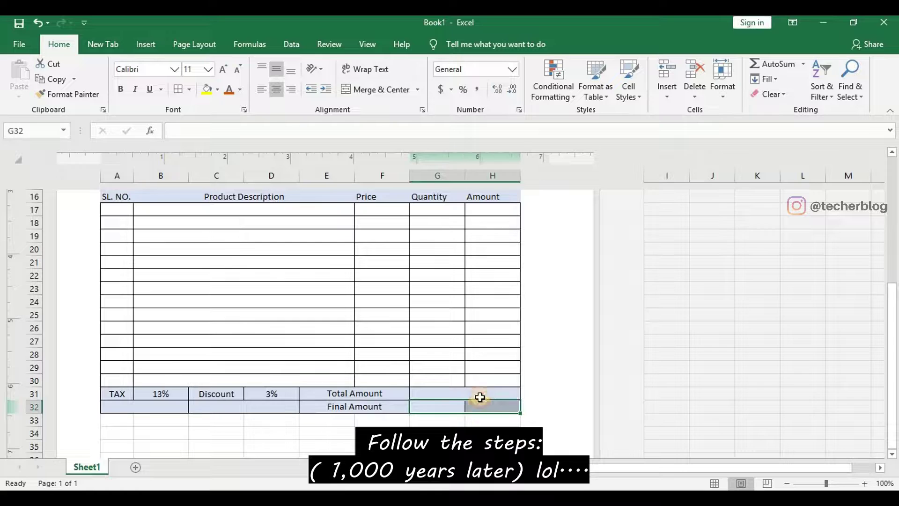
pyautogui.click(373, 89)
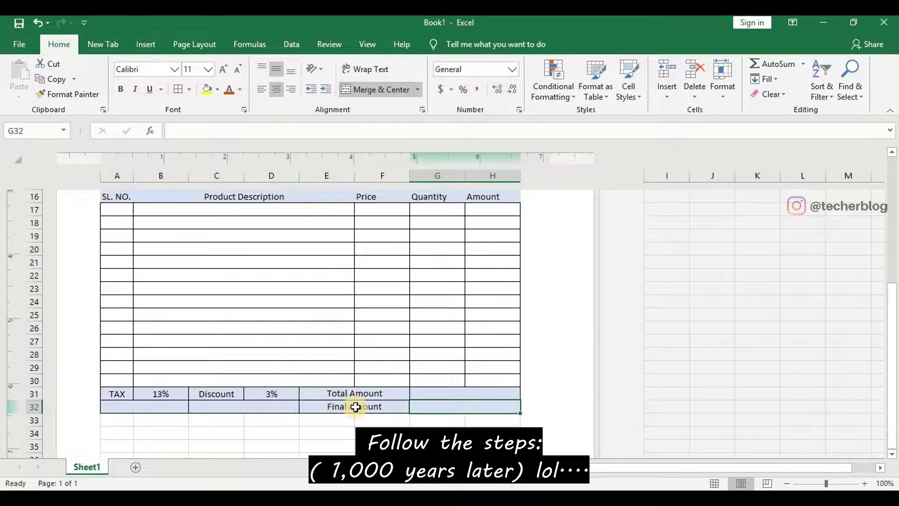
pyautogui.moveTo(355, 407); pyautogui.dragTo(428, 406)
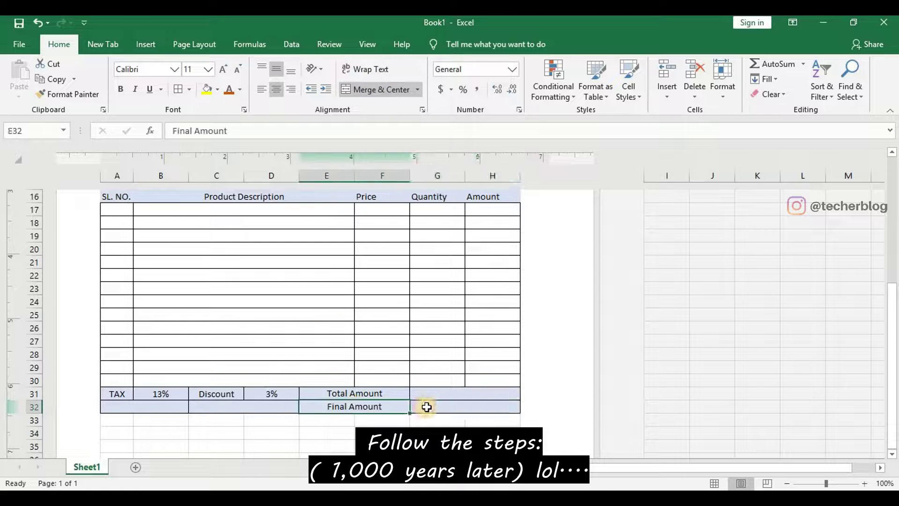
pyautogui.click(121, 89)
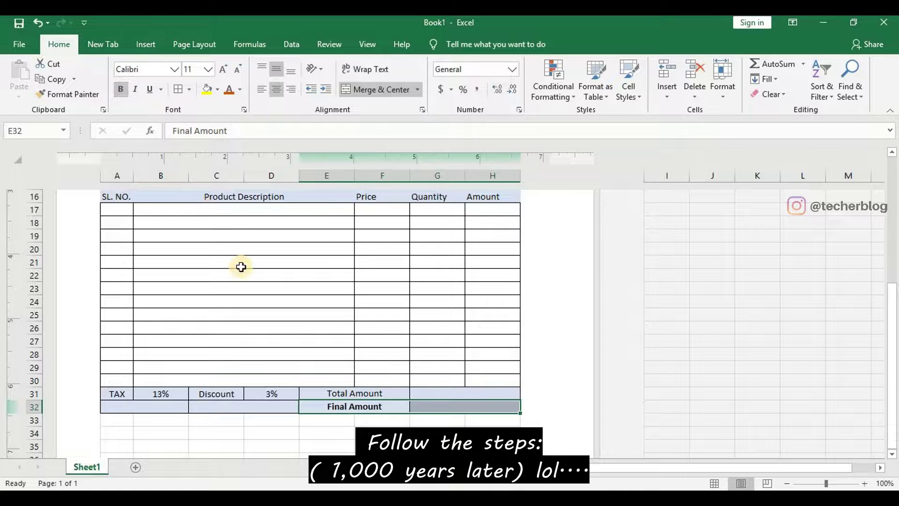
# Merge and center A34 to B34 below the totals area and enter the label "Received By" there.
pyautogui.scroll(-1, 241, 267)
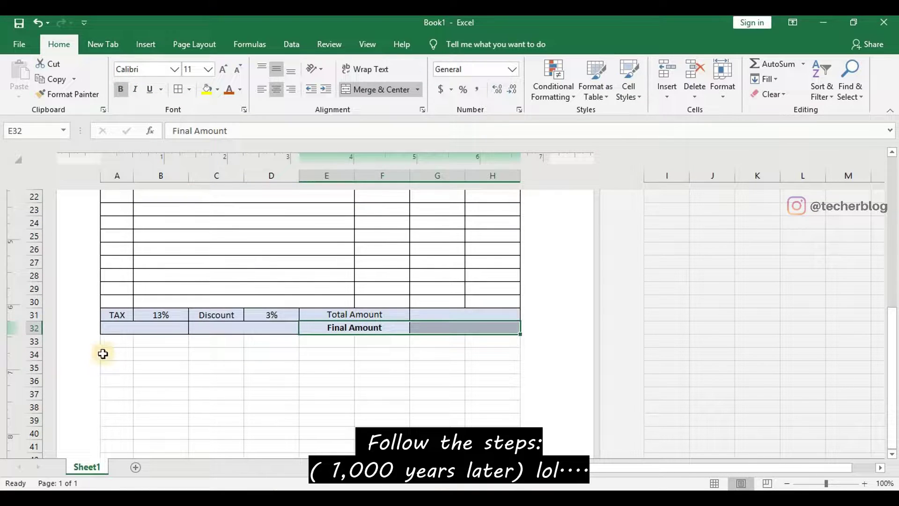
pyautogui.moveTo(106, 355); pyautogui.dragTo(154, 354)
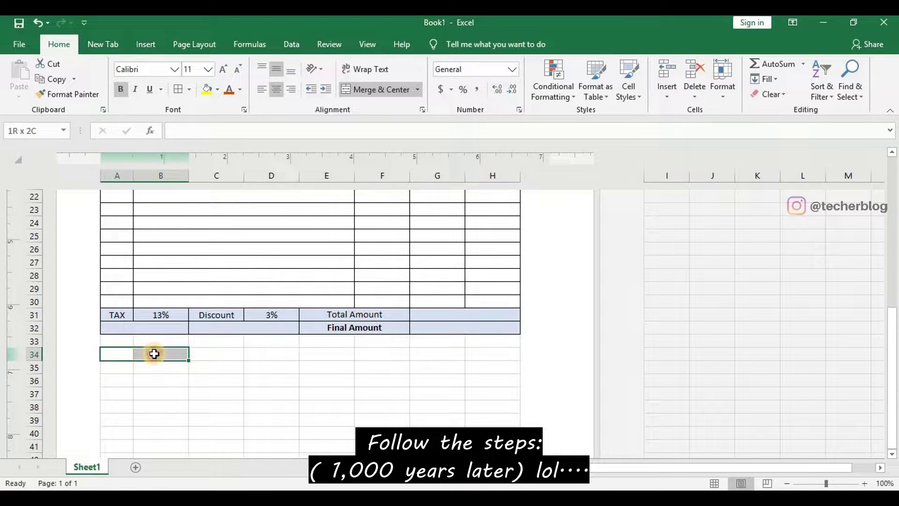
pyautogui.click(399, 89)
pyautogui.click(130, 382)
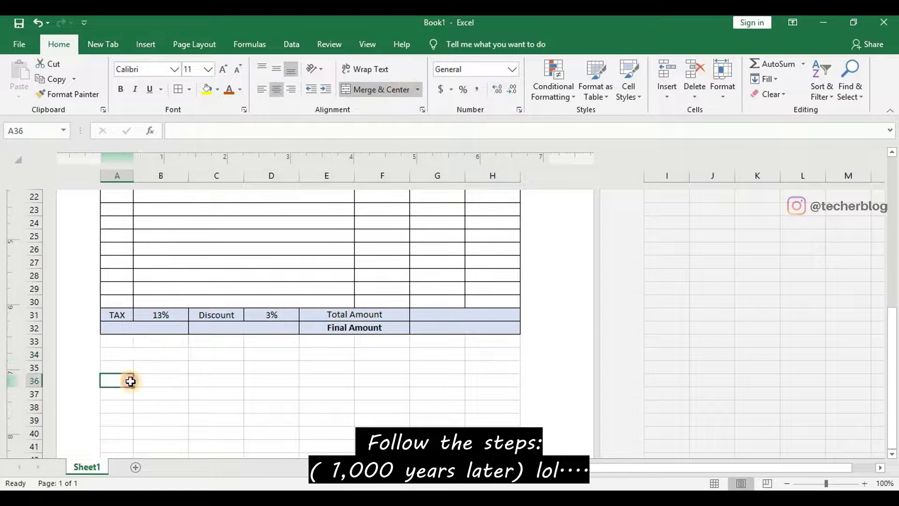
pyautogui.click(126, 356)
pyautogui.write('Rec')
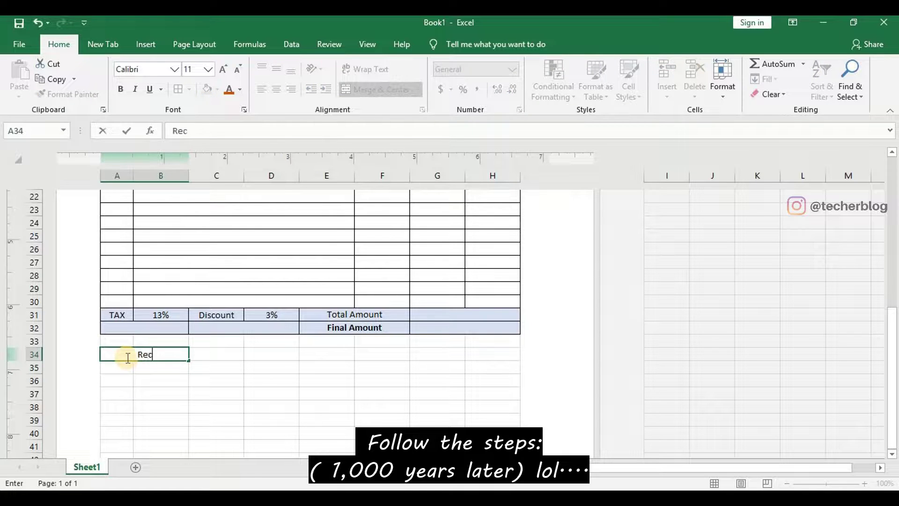
pyautogui.write('eived By')
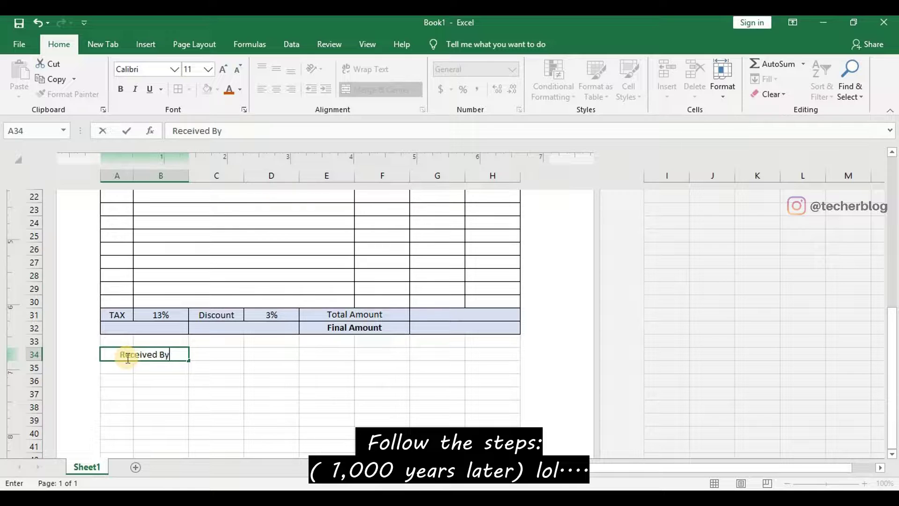
pyautogui.click(196, 366)
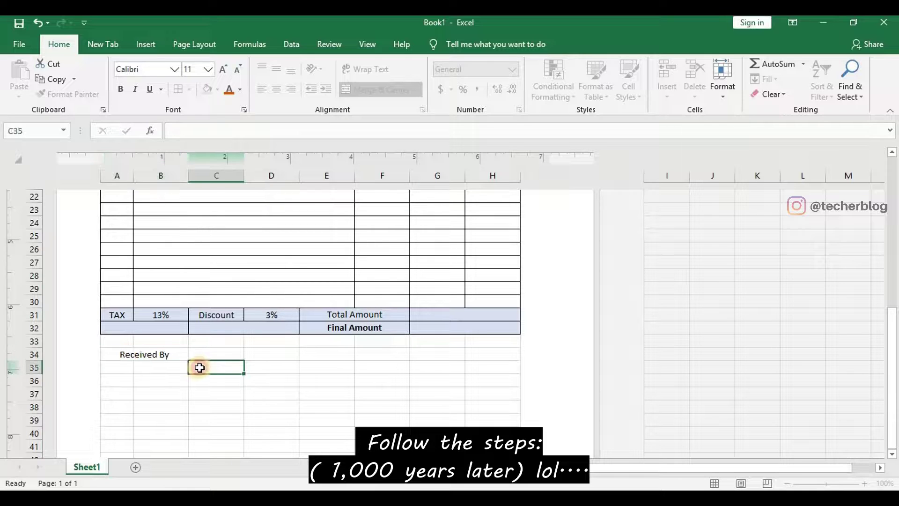
# Merge and center C34 to E34 beside Received By, and A35 to B35 below it.
pyautogui.moveTo(201, 355); pyautogui.dragTo(335, 359)
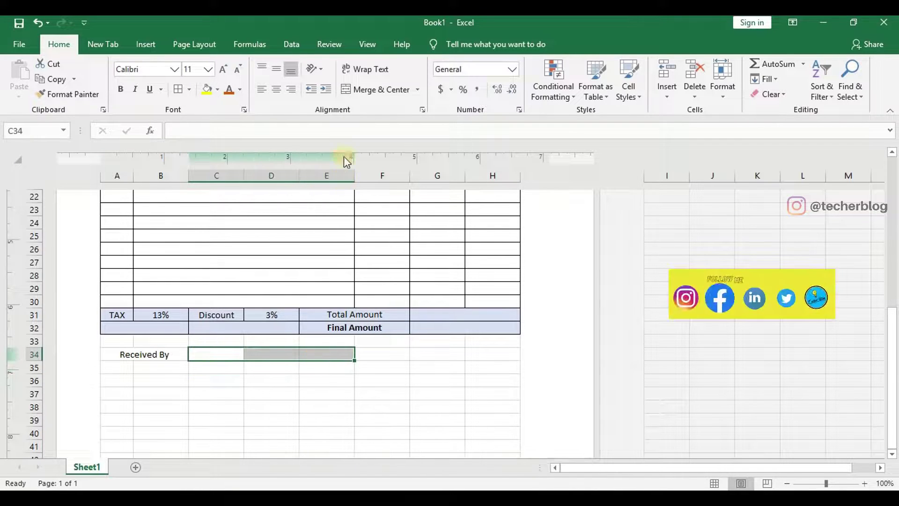
pyautogui.click(363, 89)
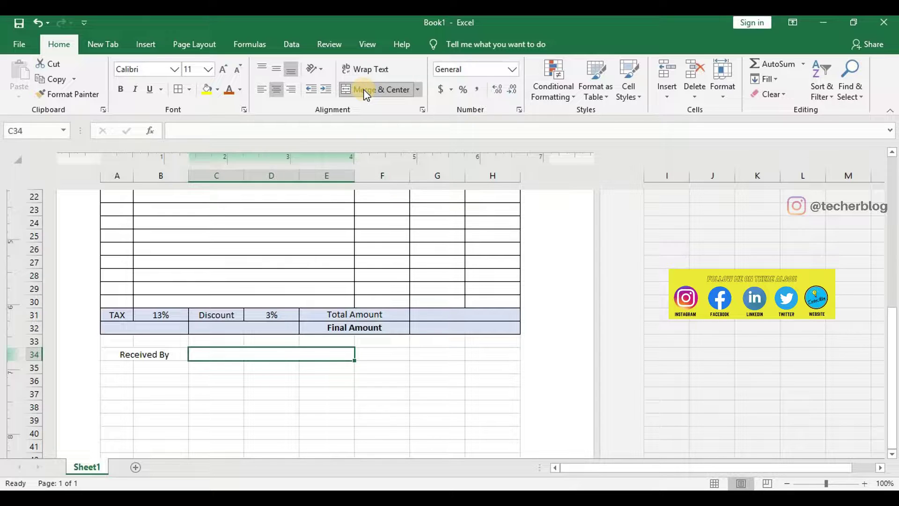
pyautogui.click(120, 367)
pyautogui.moveTo(153, 368); pyautogui.dragTo(157, 367)
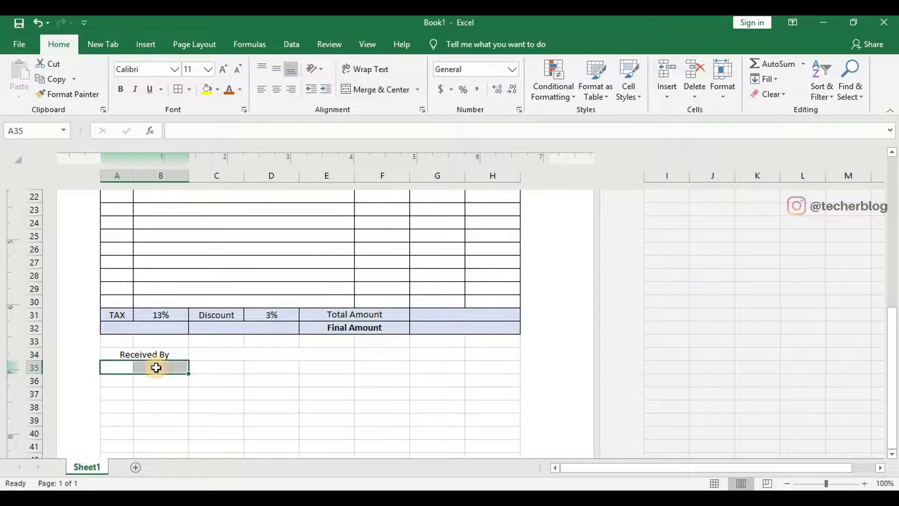
pyautogui.click(368, 94)
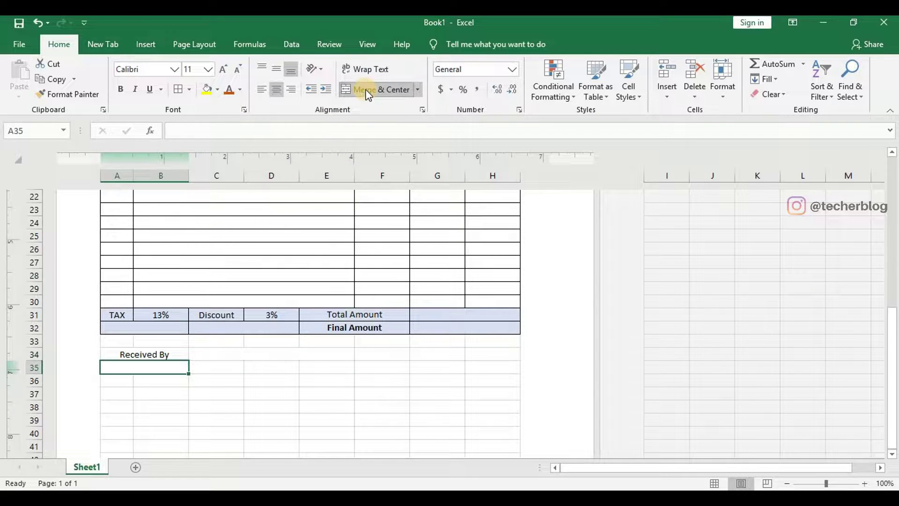
# Enter the label "Note*" in the merged cell A35, and merge and center C35 to E35 beside it.
pyautogui.click(150, 382)
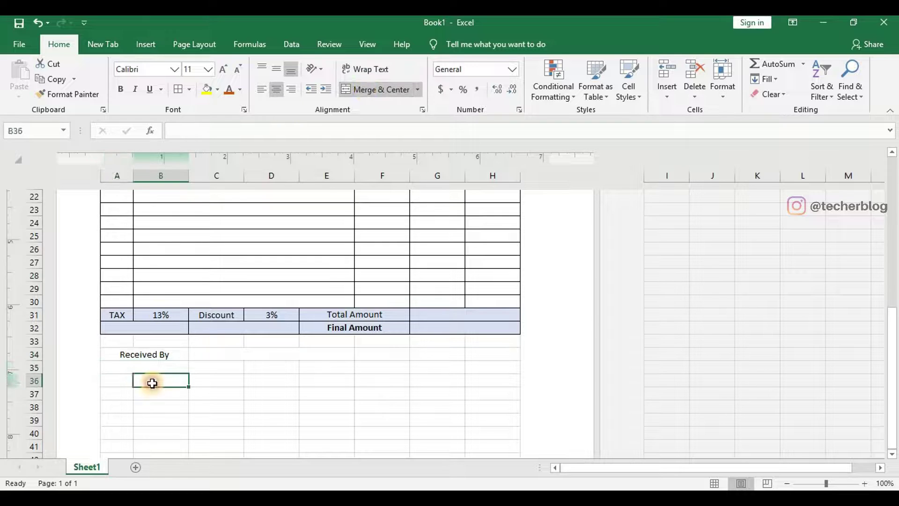
pyautogui.click(128, 370)
pyautogui.write('Noe')
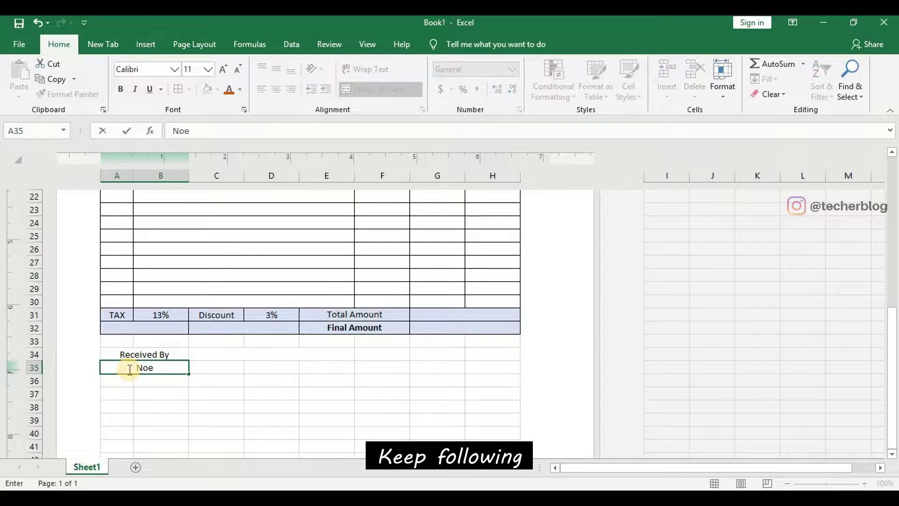
pyautogui.press('BackSpace')
pyautogui.write('te*')
pyautogui.click(198, 368)
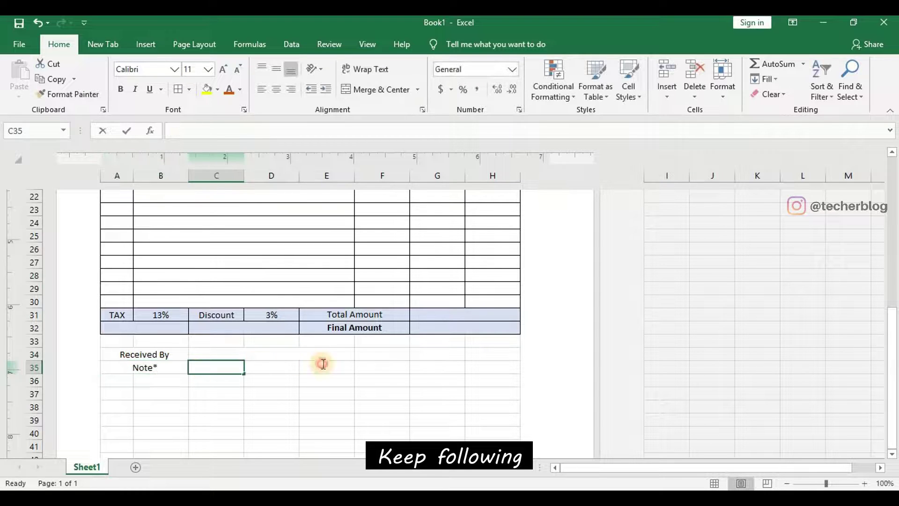
pyautogui.click(205, 383)
pyautogui.moveTo(205, 363); pyautogui.dragTo(337, 366)
pyautogui.click(369, 93)
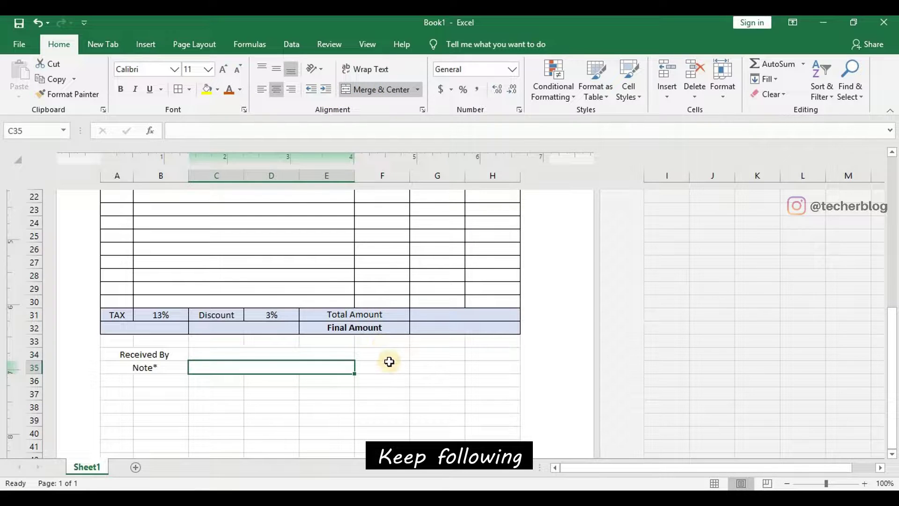
# Enter the labels "Paid" in F34 and "Due" in F35.
pyautogui.click(369, 355)
pyautogui.write('Paid')
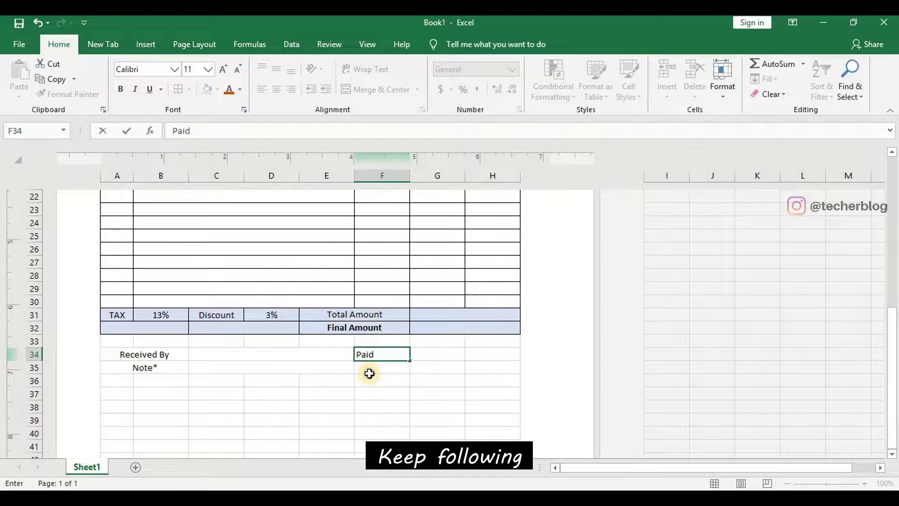
pyautogui.press('Return')
pyautogui.write('Due')
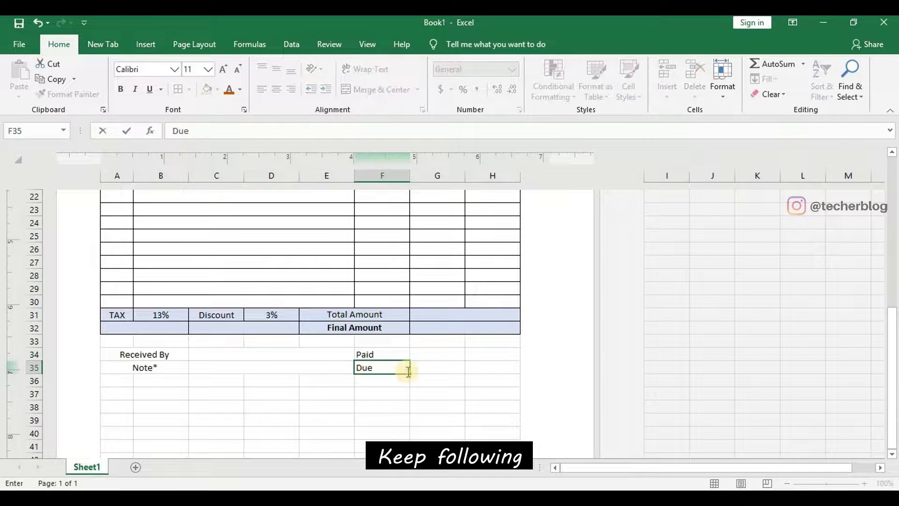
# Merge and center G34 to H34 beside Paid, and G35 to H35 beside Due.
pyautogui.moveTo(426, 355); pyautogui.dragTo(488, 355)
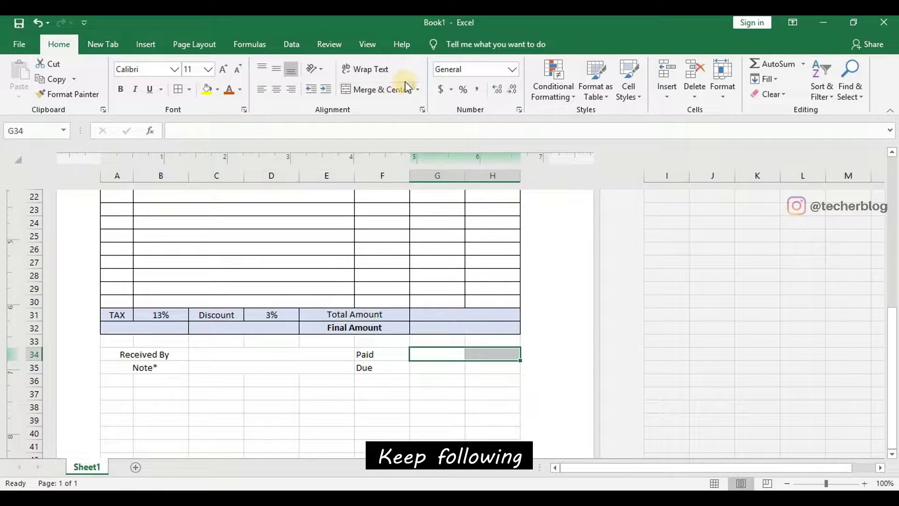
pyautogui.click(401, 89)
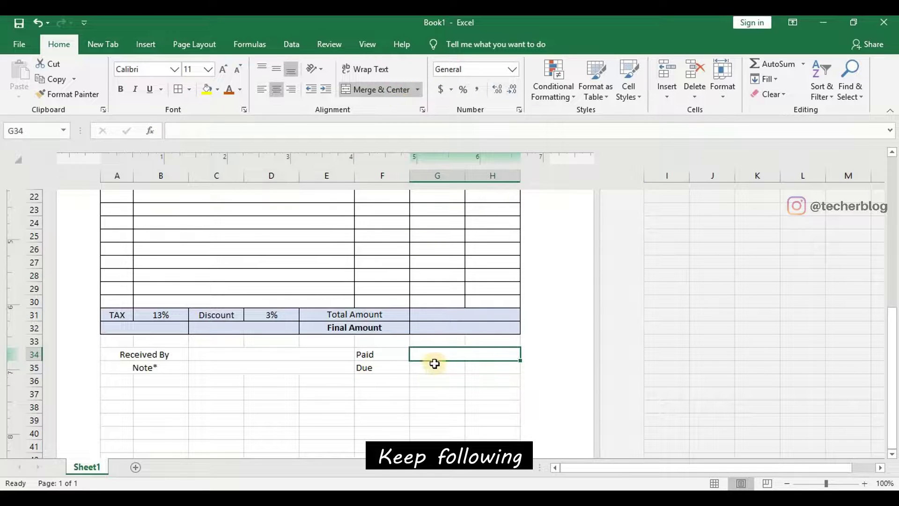
pyautogui.moveTo(435, 368); pyautogui.dragTo(490, 368)
pyautogui.click(378, 90)
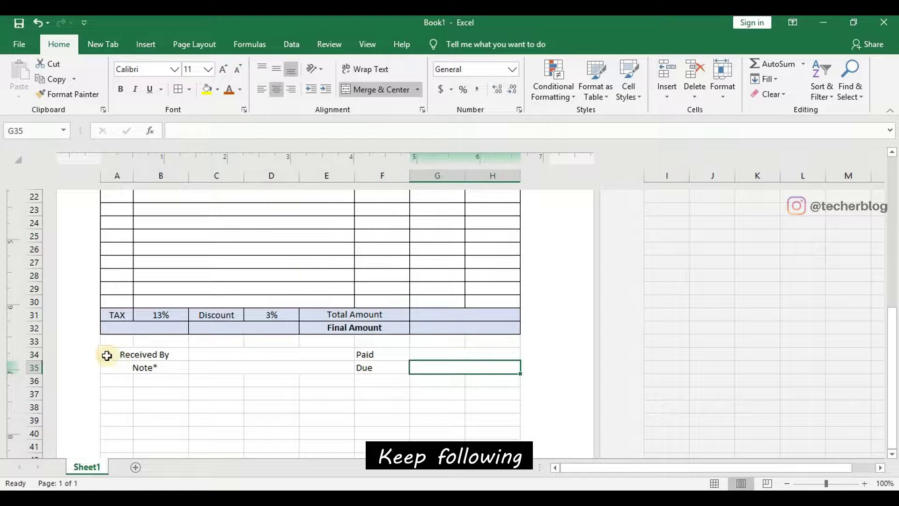
# Apply All Borders to the Received By, Note, Paid and Due block, A34 to H35.
pyautogui.moveTo(145, 350); pyautogui.dragTo(458, 364)
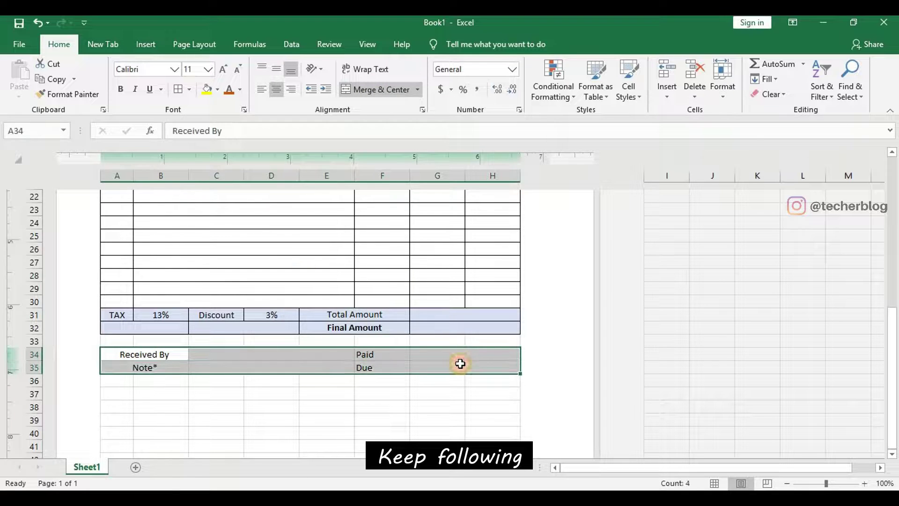
pyautogui.click(189, 89)
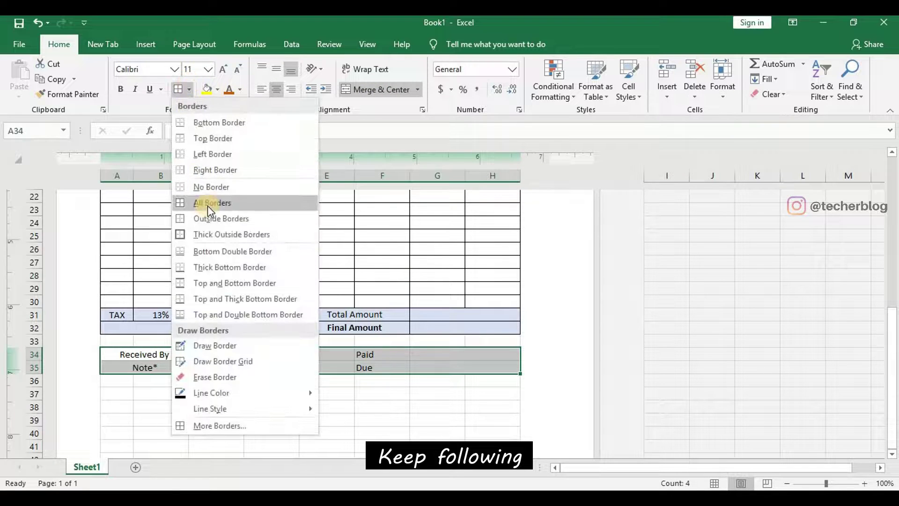
pyautogui.click(207, 206)
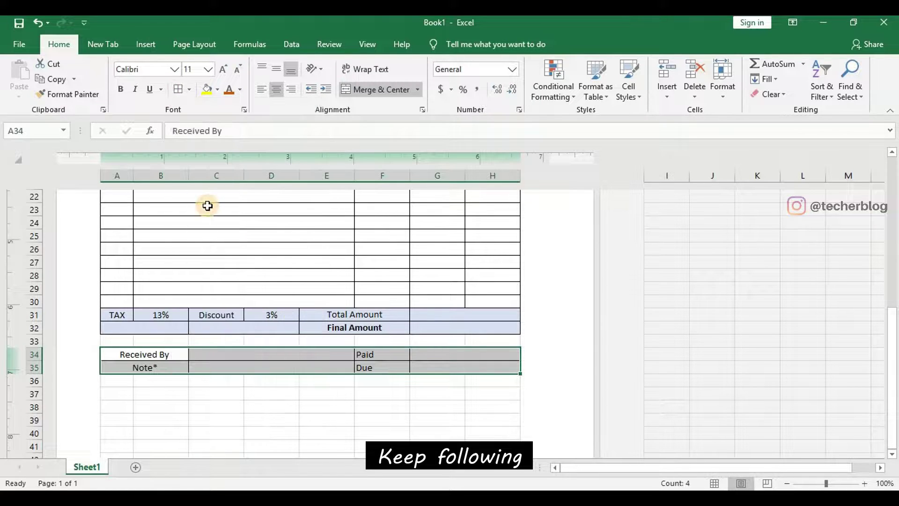
pyautogui.click(178, 354)
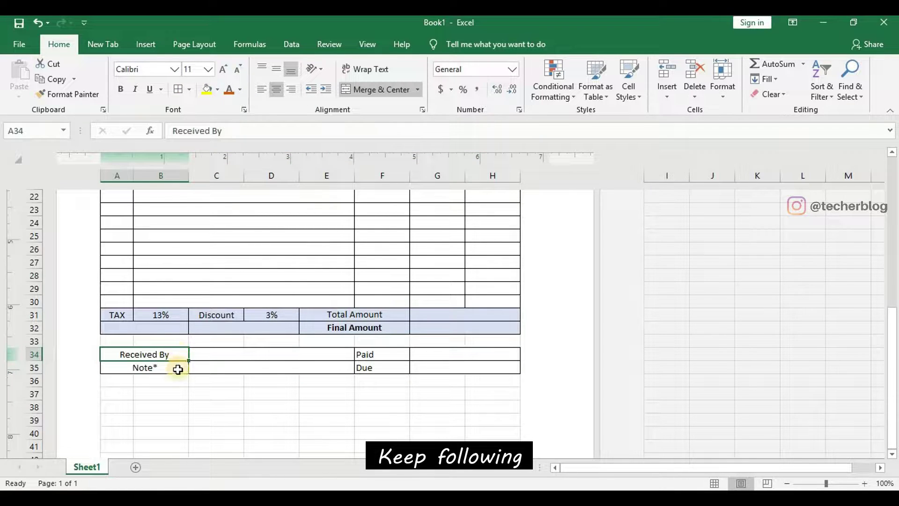
pyautogui.click(167, 381)
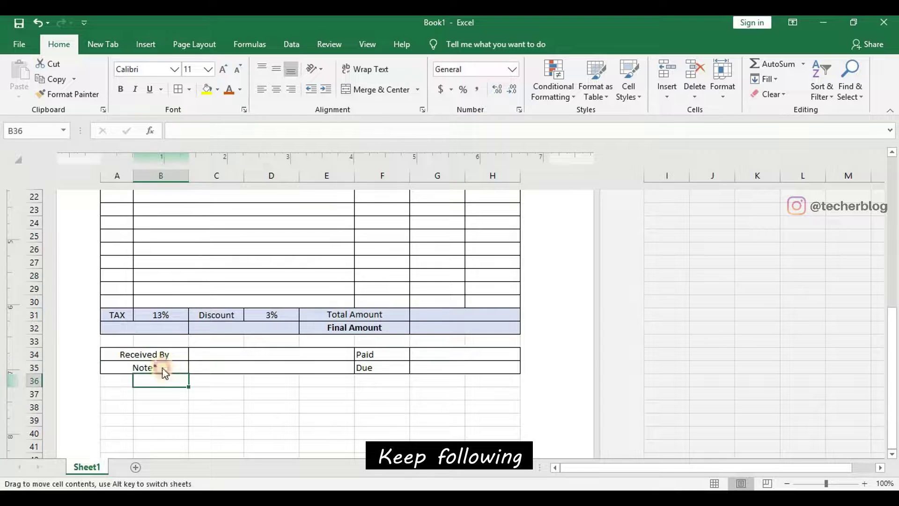
pyautogui.moveTo(155, 364); pyautogui.dragTo(155, 366)
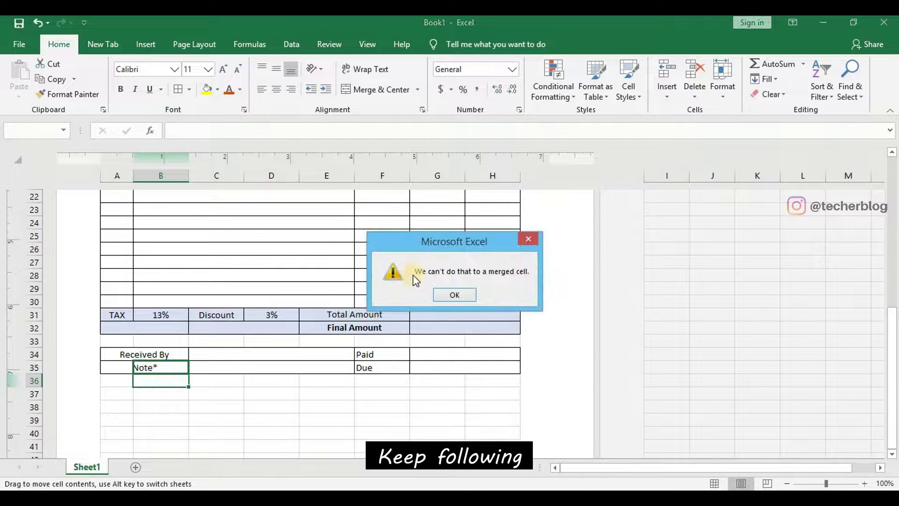
pyautogui.click(453, 294)
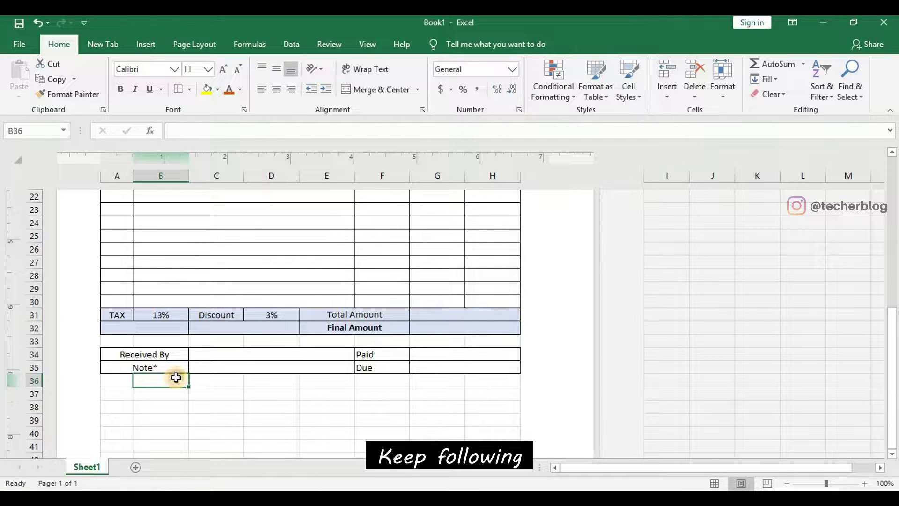
# Apply the 20% - Accent1 cell style to the Received By and Note* labels and to the Paid and Due labels.
pyautogui.moveTo(164, 366)
pyautogui.mouseDown()
pyautogui.moveTo(149, 358)
pyautogui.moveTo(161, 352)
pyautogui.mouseUp()
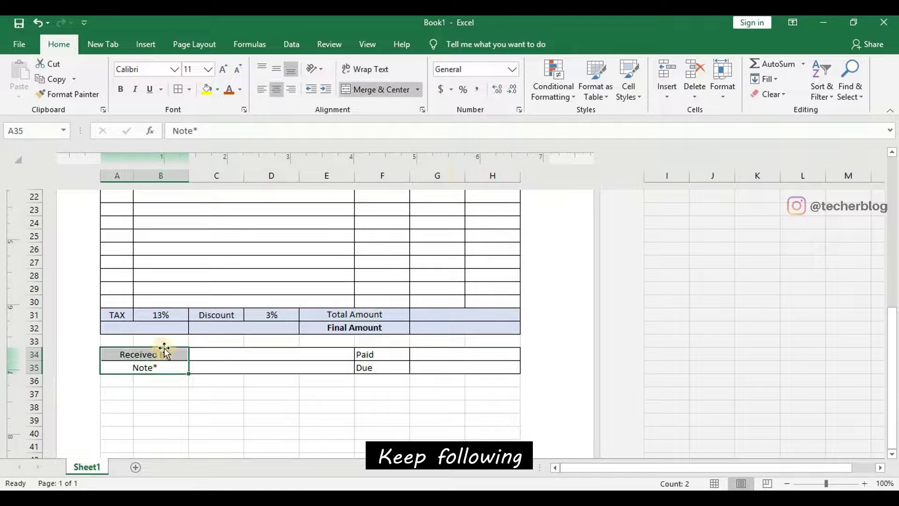
pyautogui.click(633, 97)
pyautogui.click(504, 239)
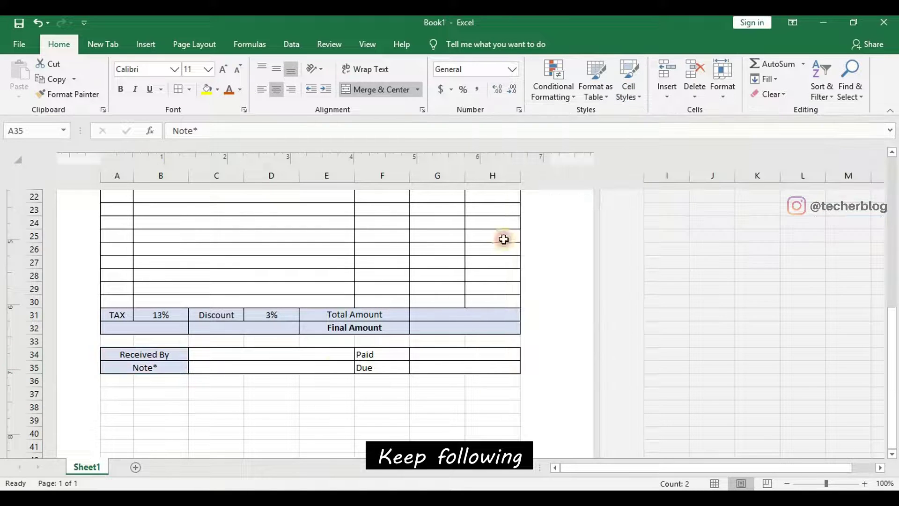
pyautogui.moveTo(367, 354); pyautogui.dragTo(370, 367)
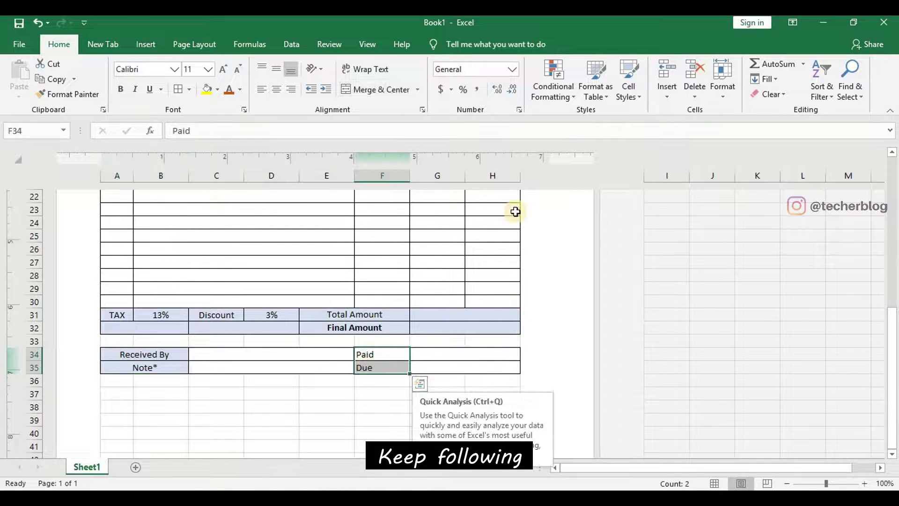
pyautogui.click(630, 101)
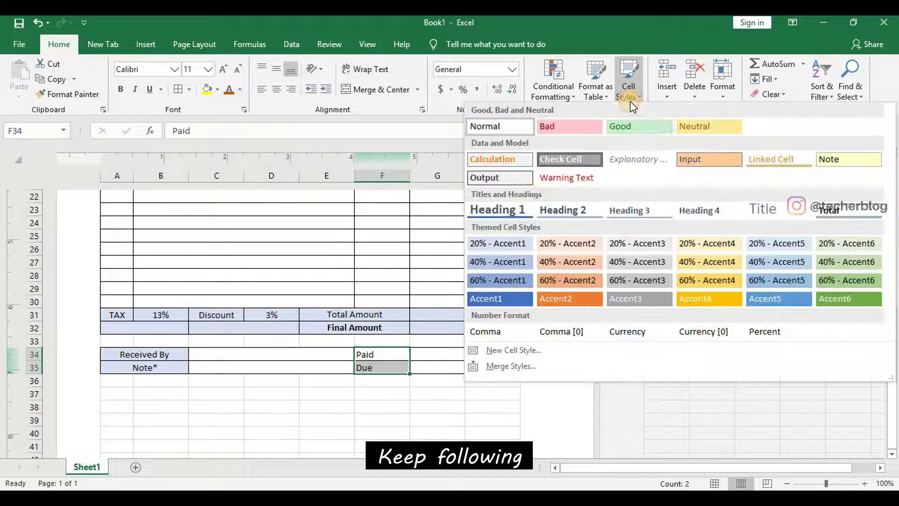
pyautogui.click(500, 237)
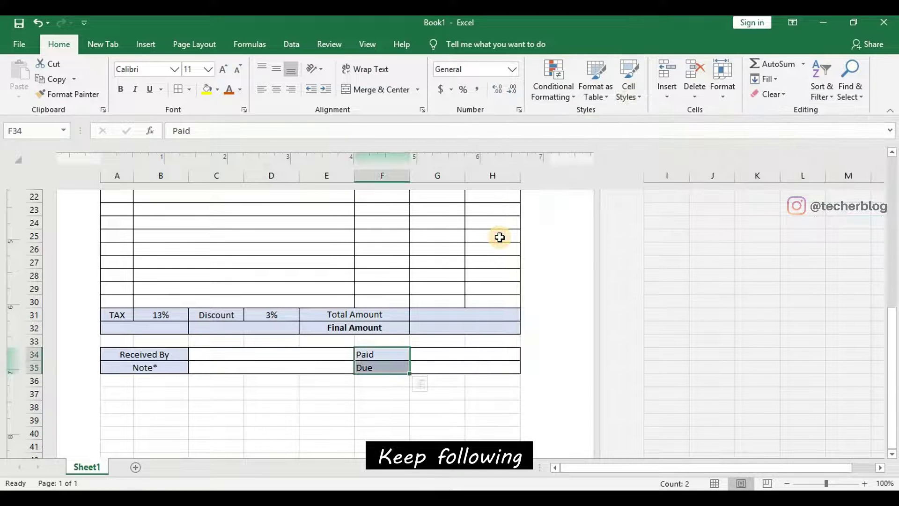
# Merge and center G41 to H41 below the payment block and enter the label "Signature & Seal" there.
pyautogui.scroll(-1, 499, 237)
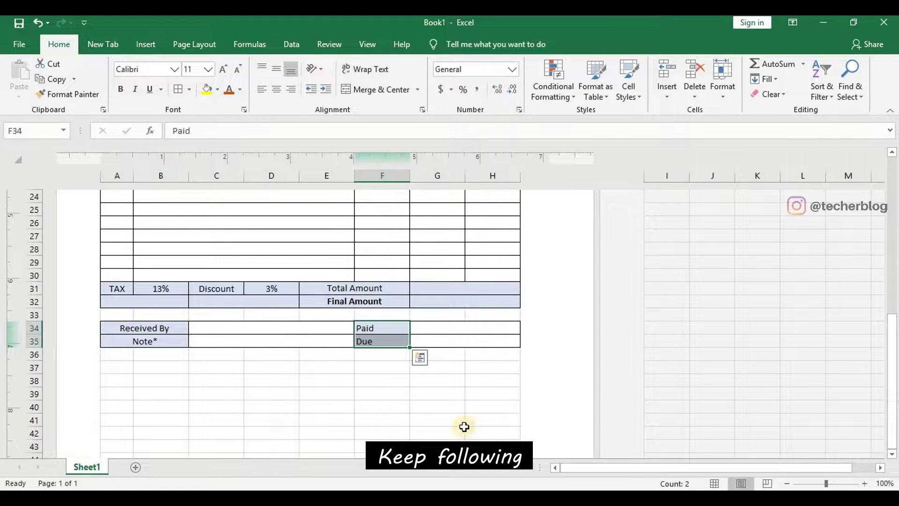
pyautogui.click(432, 428)
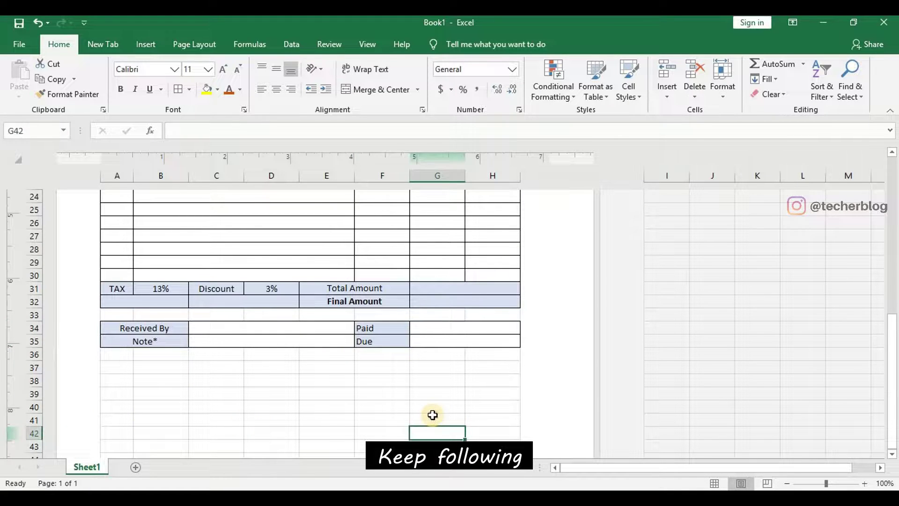
pyautogui.moveTo(433, 414); pyautogui.dragTo(492, 417)
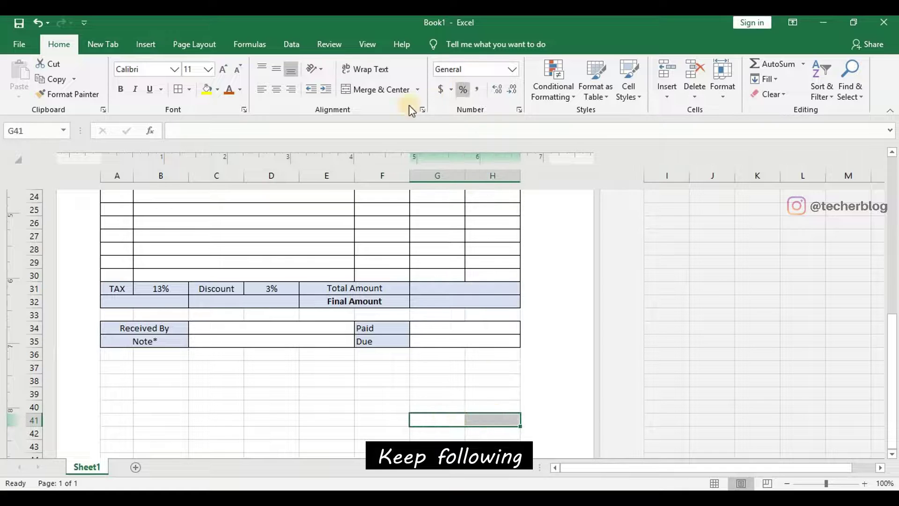
pyautogui.click(377, 89)
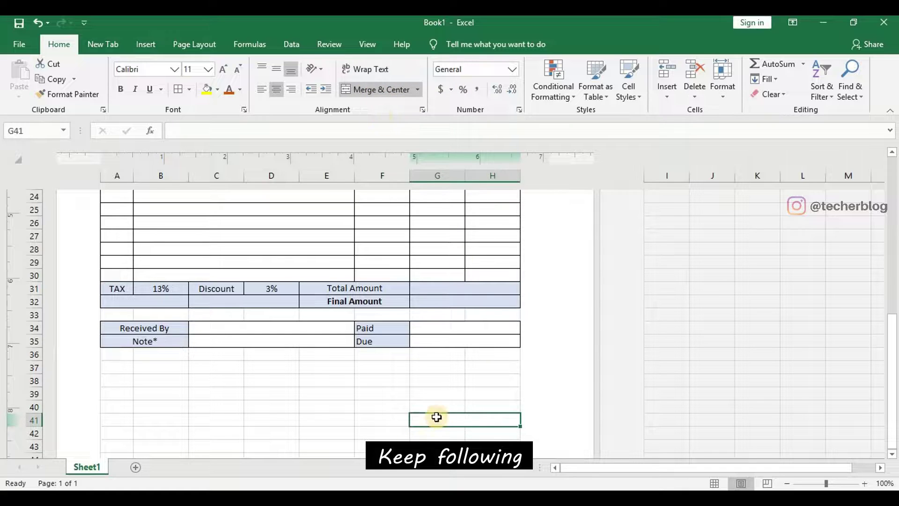
pyautogui.doubleClick(438, 417)
pyautogui.write('Signa')
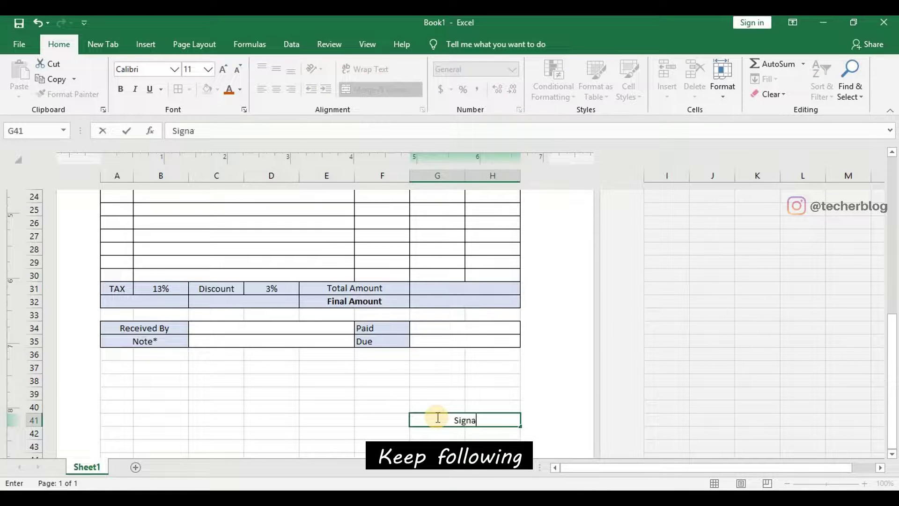
pyautogui.write('ture & Seal')
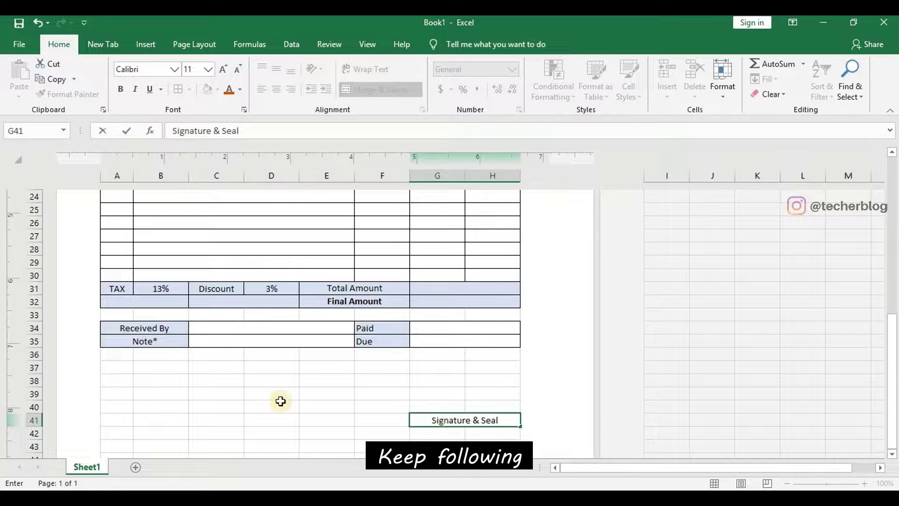
# Merge and center A40 to F40 in the row above the Signature & Seal label.
pyautogui.click(122, 404)
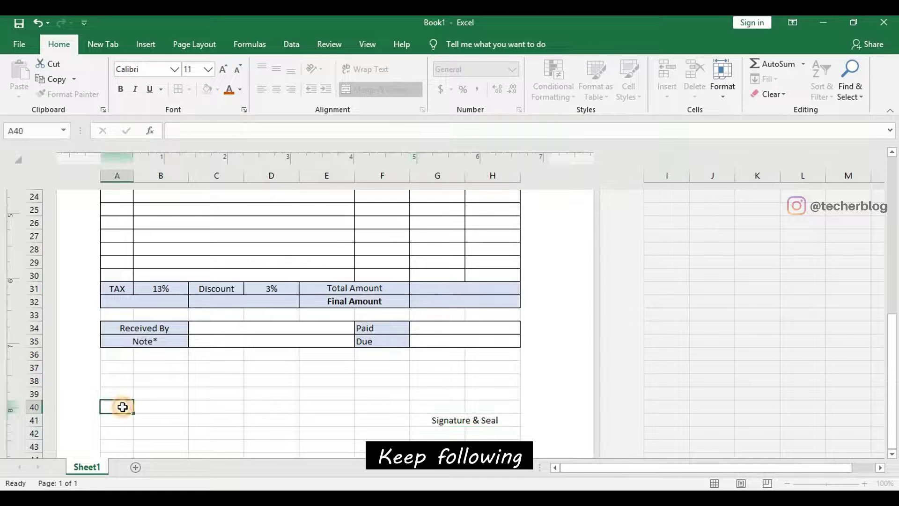
pyautogui.click(140, 405)
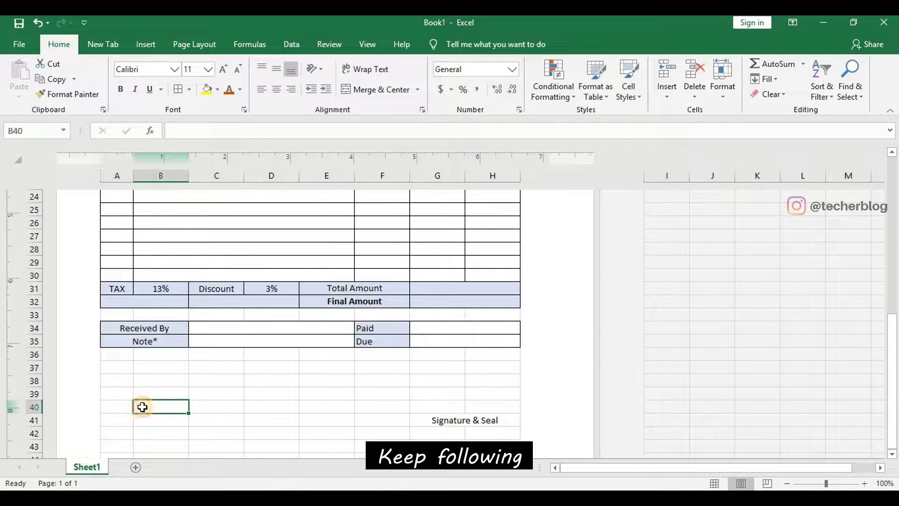
pyautogui.moveTo(113, 404); pyautogui.dragTo(386, 412)
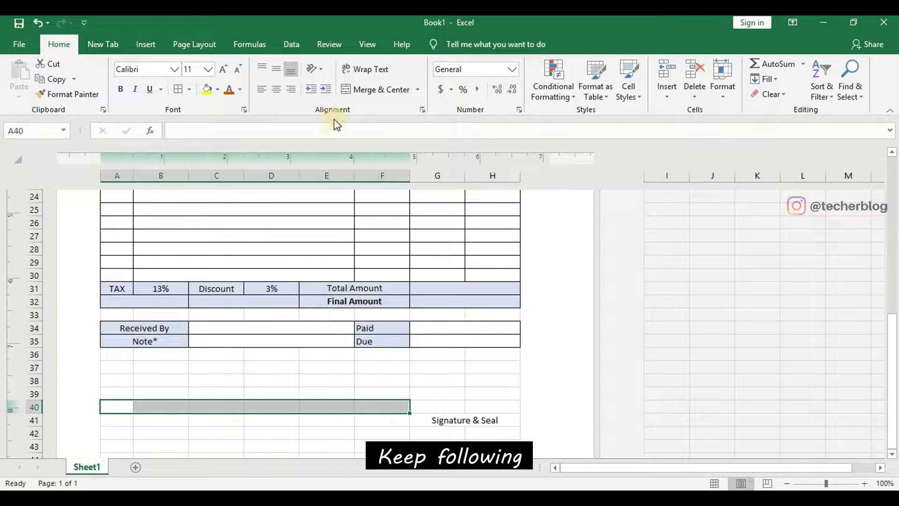
pyautogui.click(381, 87)
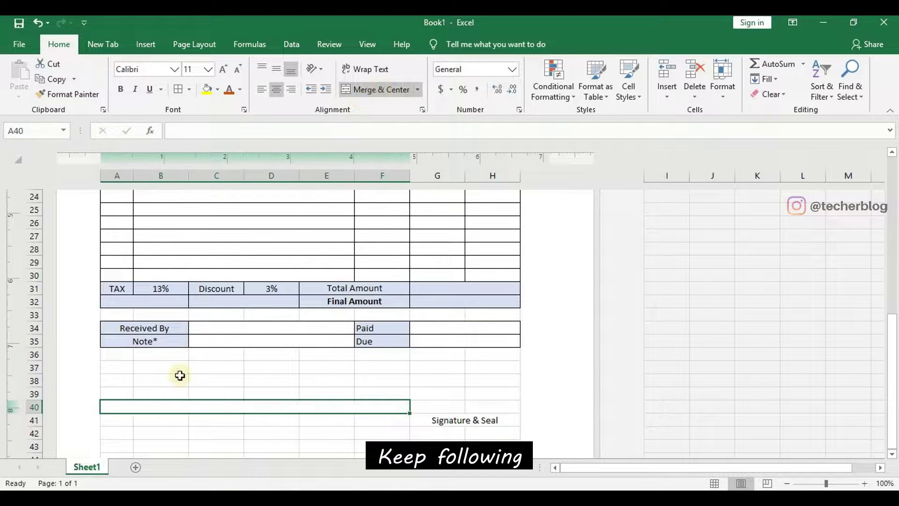
# Enter the text "If you have any query about this Invoice then please contact us at" in merged cell A40.
pyautogui.click(201, 427)
pyautogui.click(156, 406)
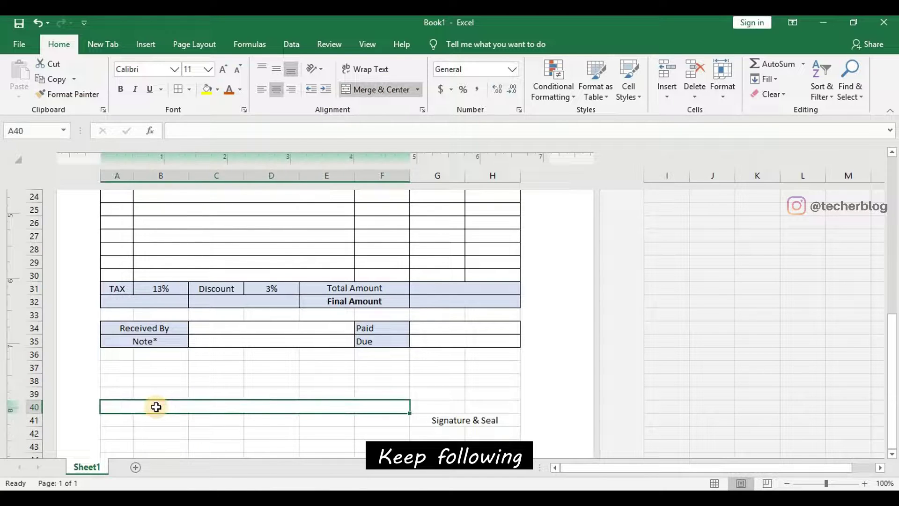
pyautogui.doubleClick(183, 407)
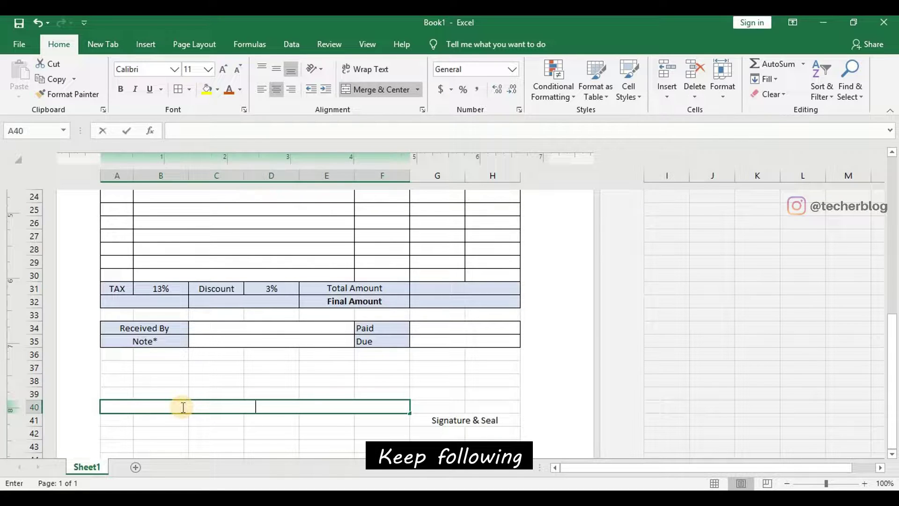
pyautogui.write('If yo')
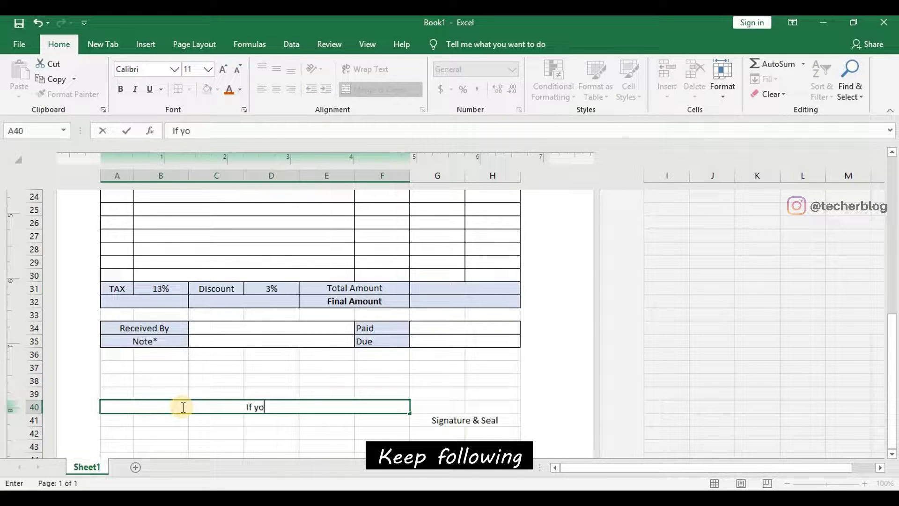
pyautogui.write('u have any qu')
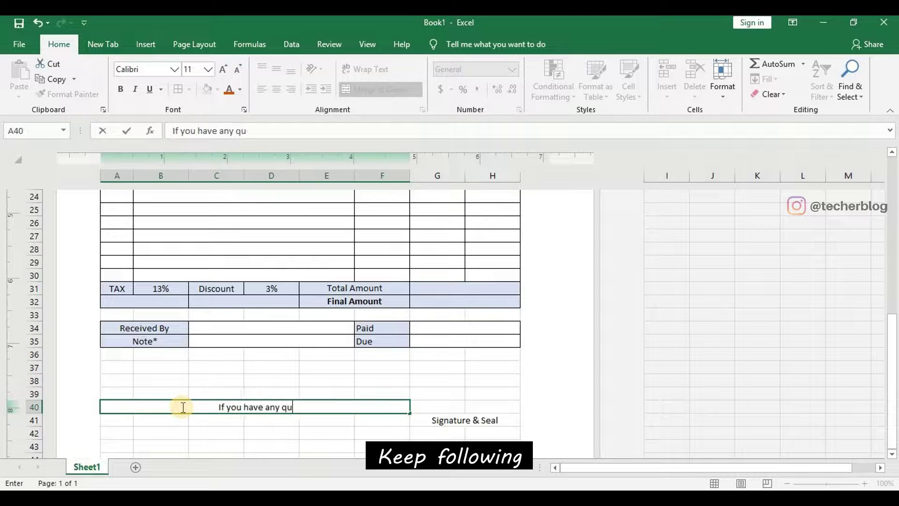
pyautogui.write('ery about')
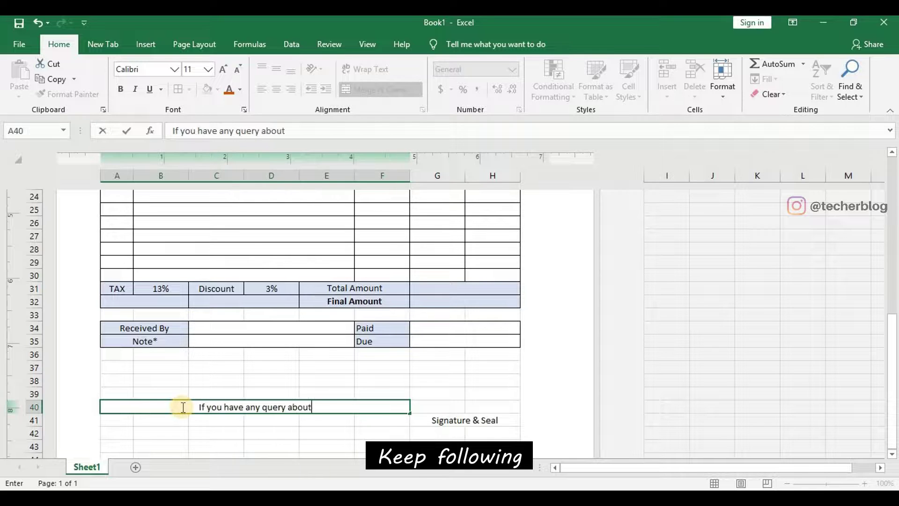
pyautogui.write(' this Invo')
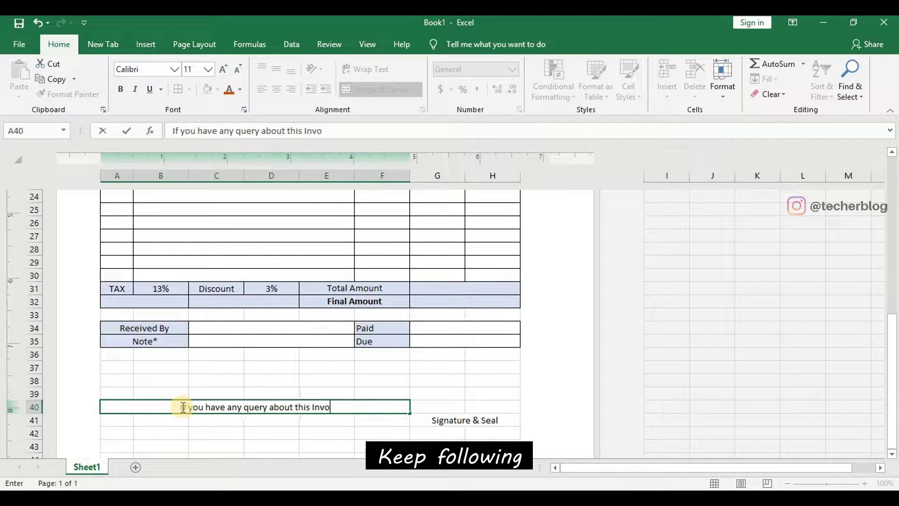
pyautogui.write('ice then plase')
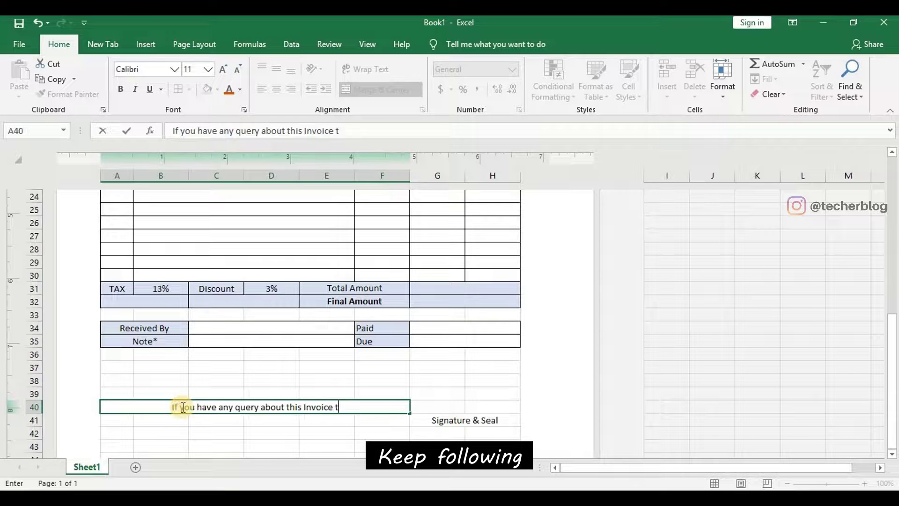
pyautogui.press('BackSpace')
pyautogui.press('BackSpace')
pyautogui.press('BackSpace')
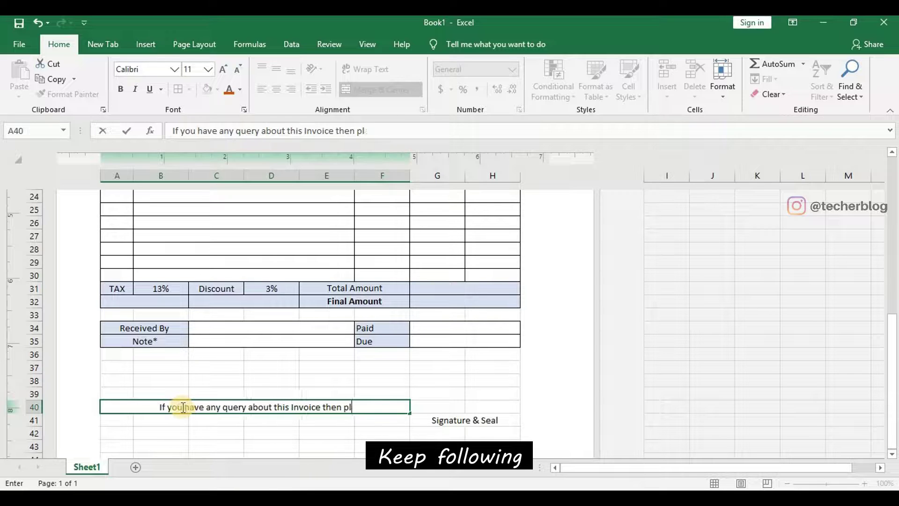
pyautogui.write('ease contact us at')
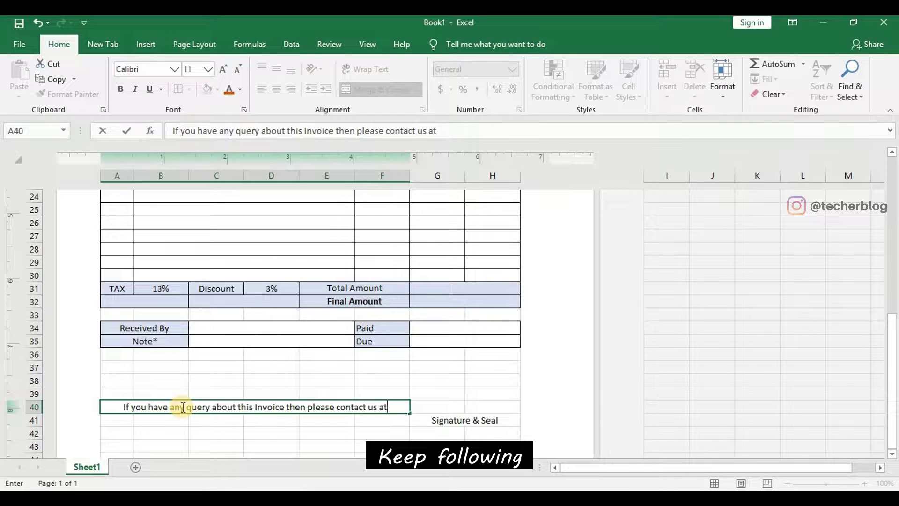
# Merge and center A41 to F41 directly below the invoice query sentence.
pyautogui.moveTo(114, 425); pyautogui.dragTo(386, 420)
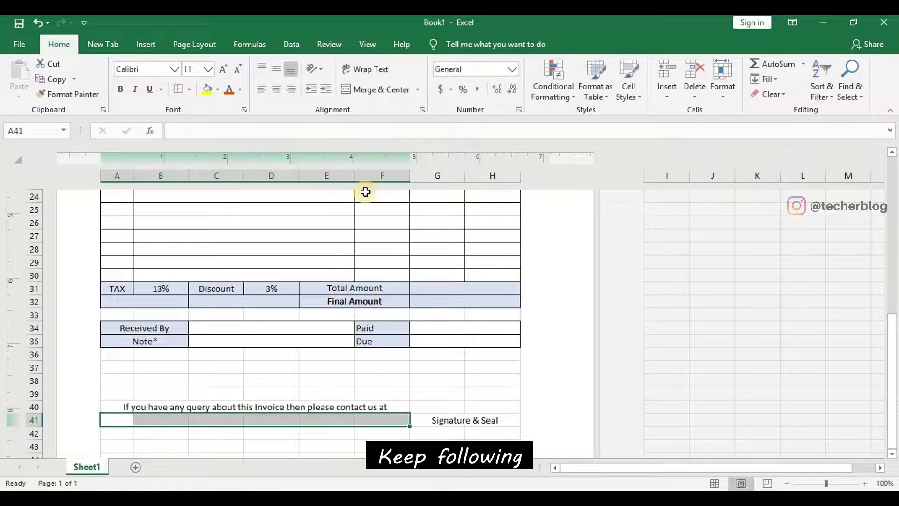
pyautogui.click(378, 88)
pyautogui.click(128, 440)
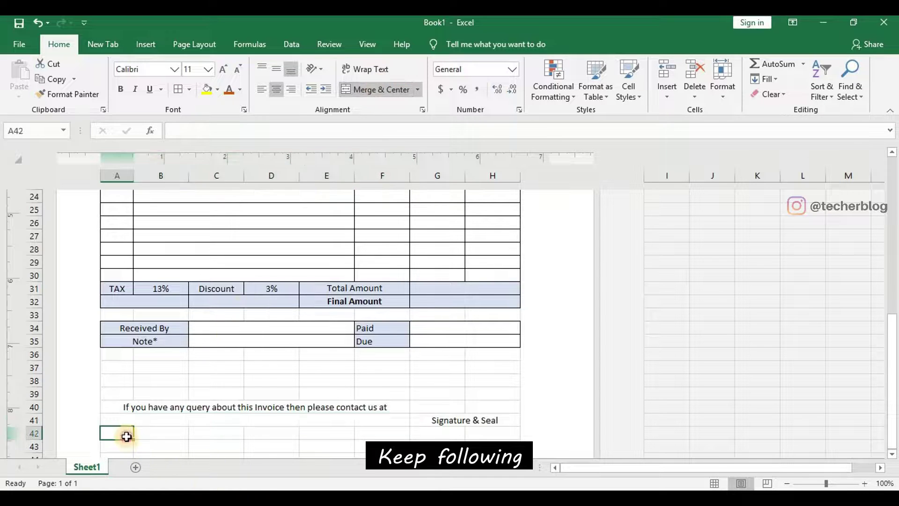
pyautogui.click(142, 418)
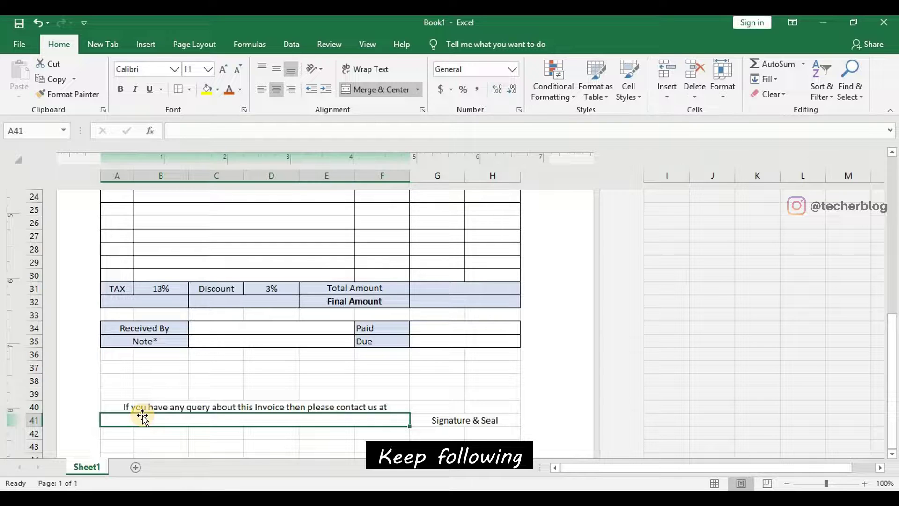
# Enter a contact placeholder in curly brackets in A41, listing Name, Phone and a sample e-mail address, separated by commas.
pyautogui.write('}')
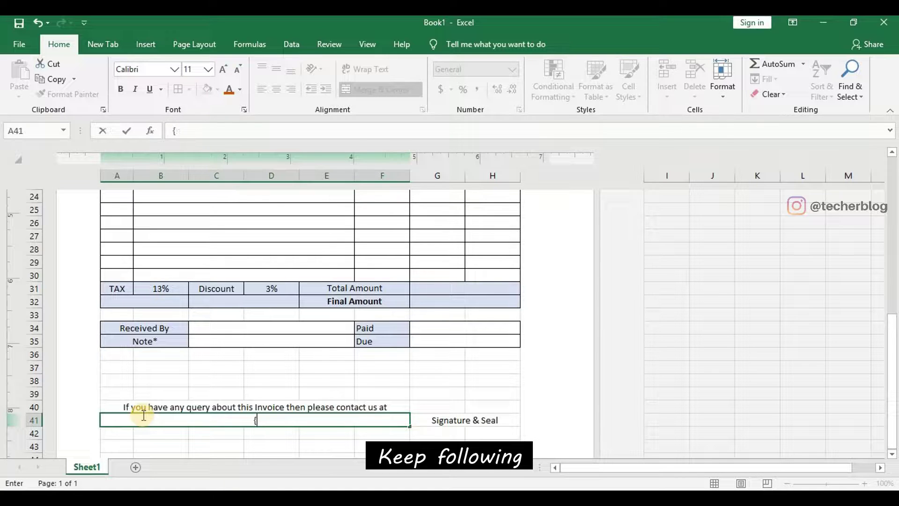
pyautogui.write('Name, Phone,')
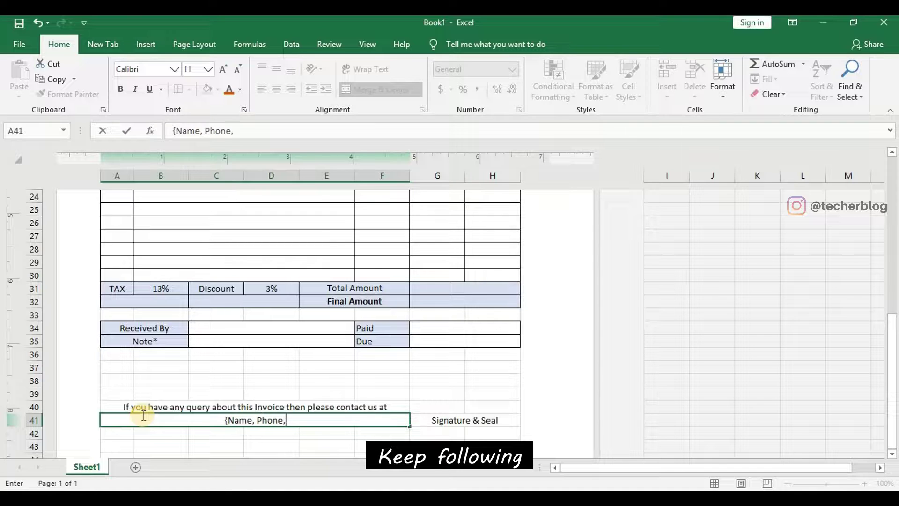
pyautogui.write(' E-')
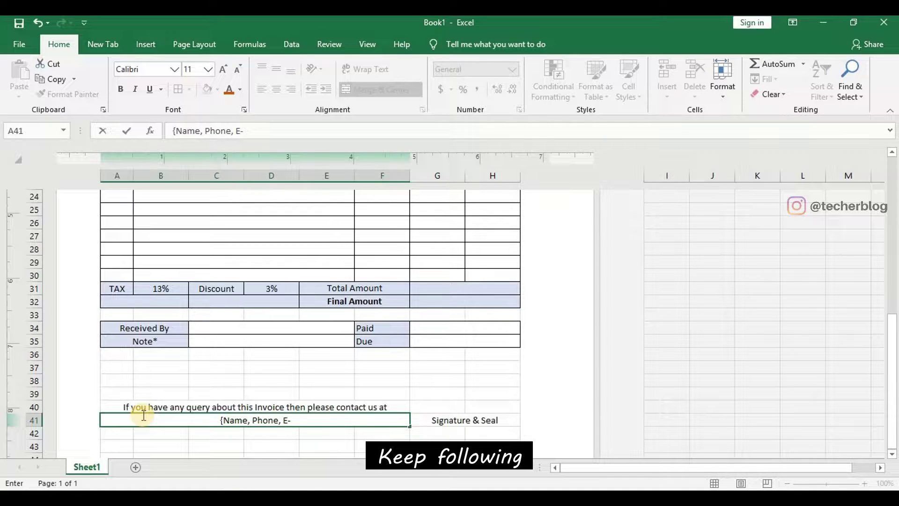
pyautogui.write('Mail')
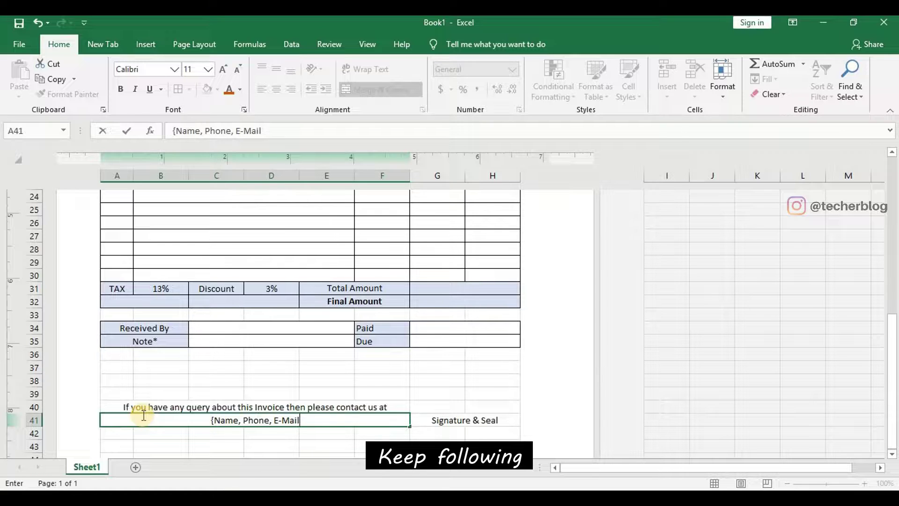
pyautogui.write('@')
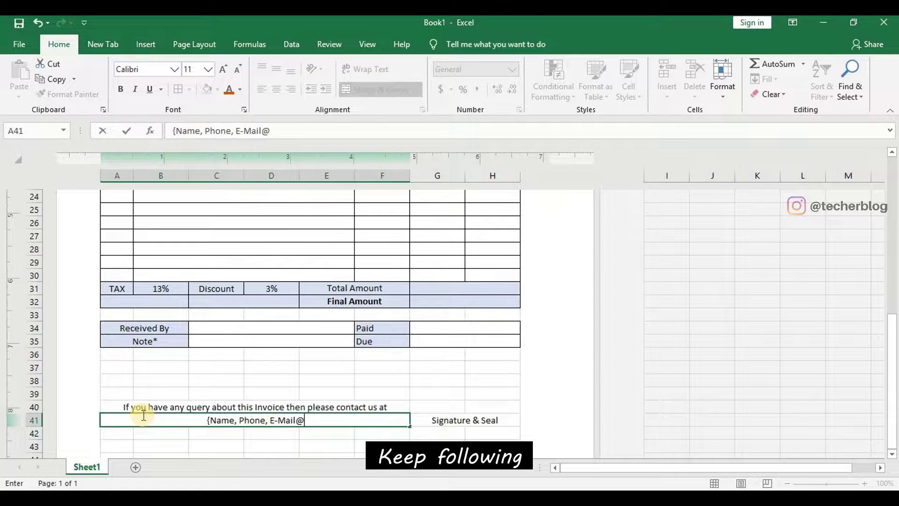
pyautogui.write('add')
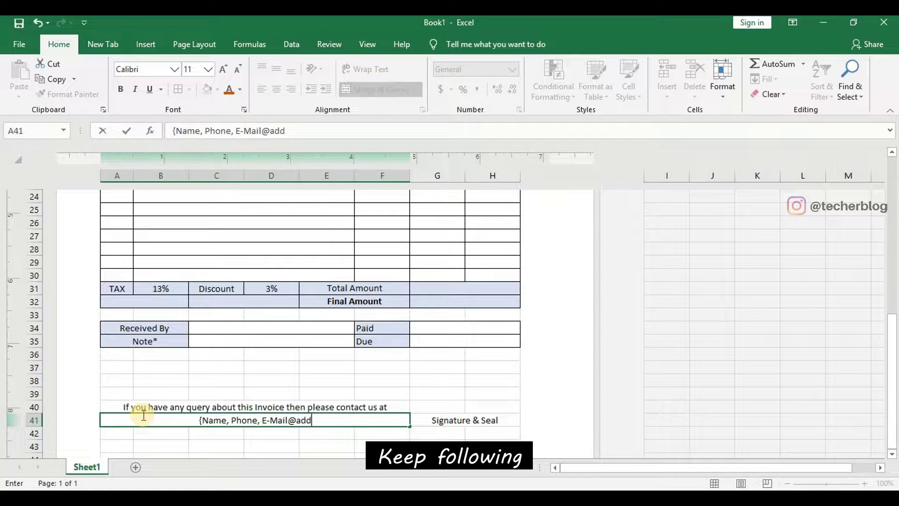
pyautogui.write('ress.co')
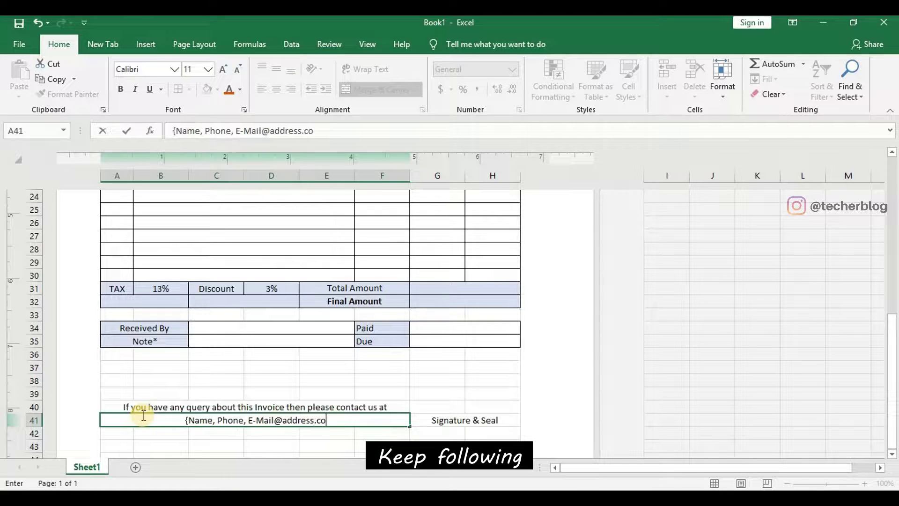
pyautogui.write('m}')
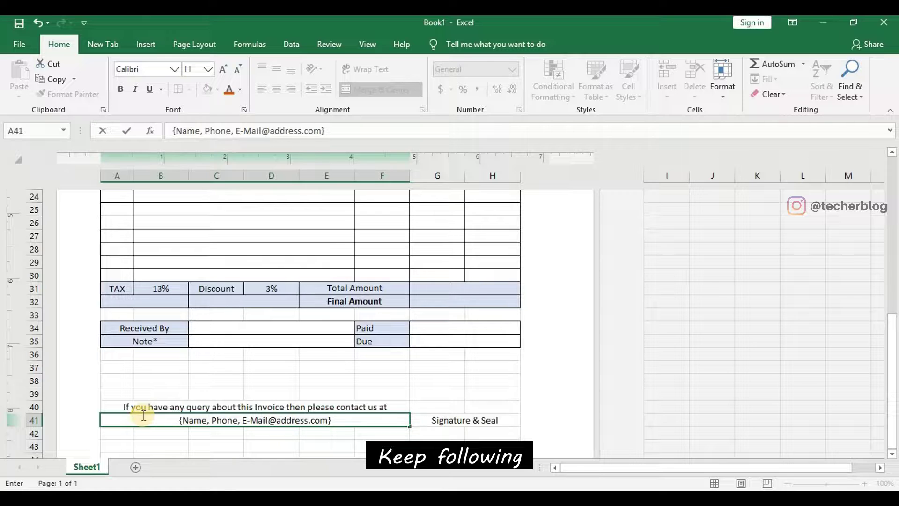
pyautogui.click(395, 435)
# Apply a Thick Bottom Border to G40 to H40 as the signature line above the Signature & Seal label.
pyautogui.click(446, 408)
pyautogui.moveTo(446, 408); pyautogui.dragTo(490, 408)
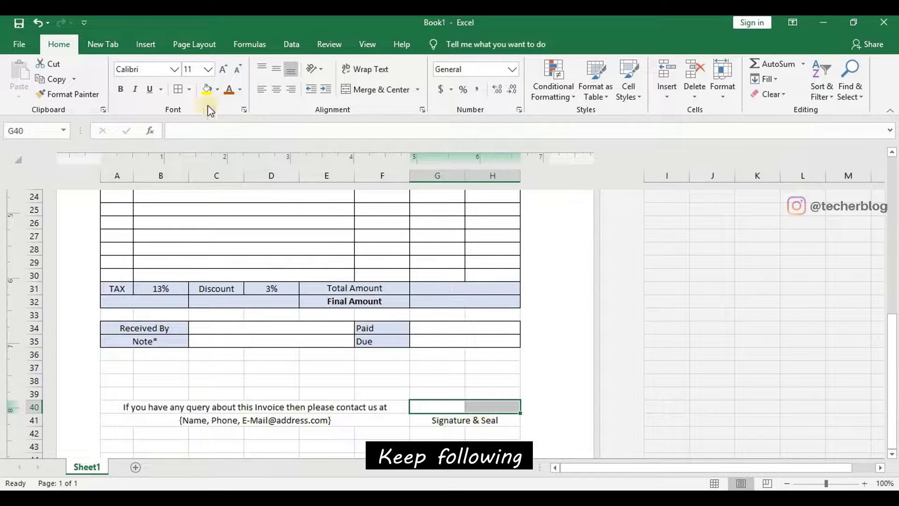
pyautogui.click(191, 89)
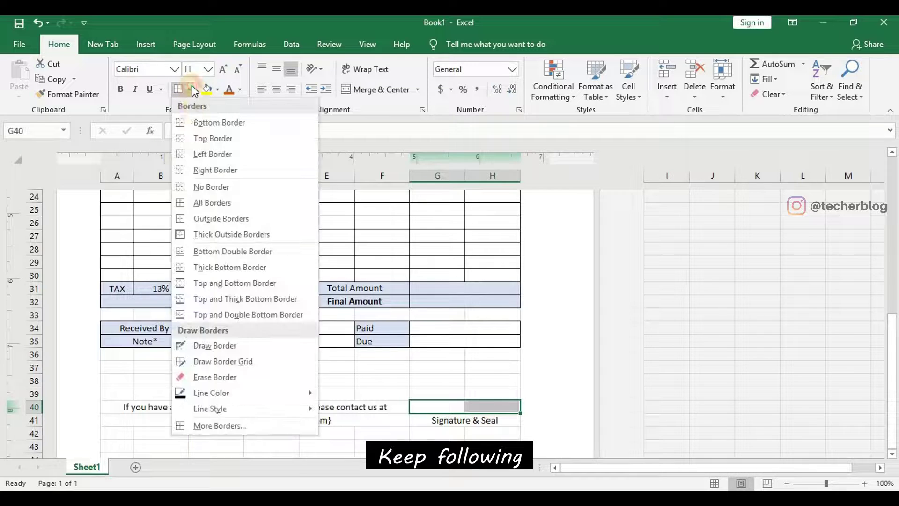
pyautogui.click(243, 267)
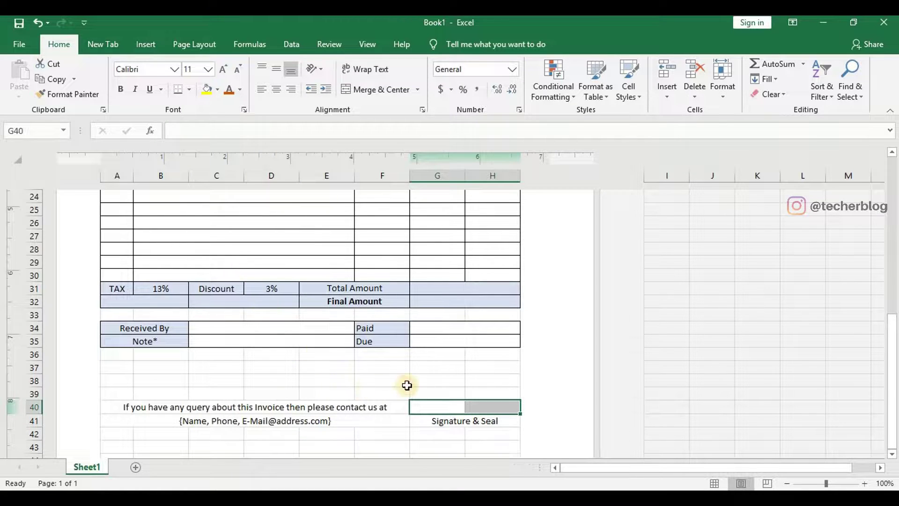
pyautogui.click(404, 383)
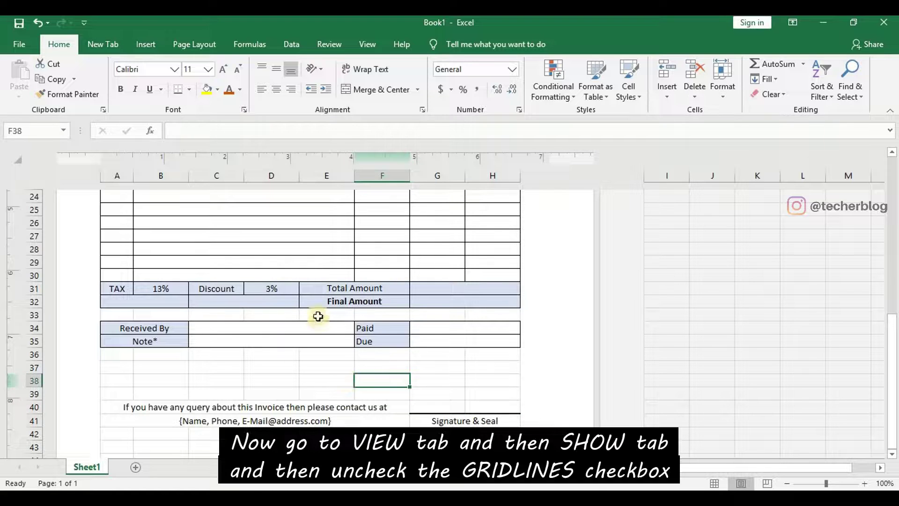
# Hide the sheet's gridlines and review the whole invoice without them.
pyautogui.click(375, 40)
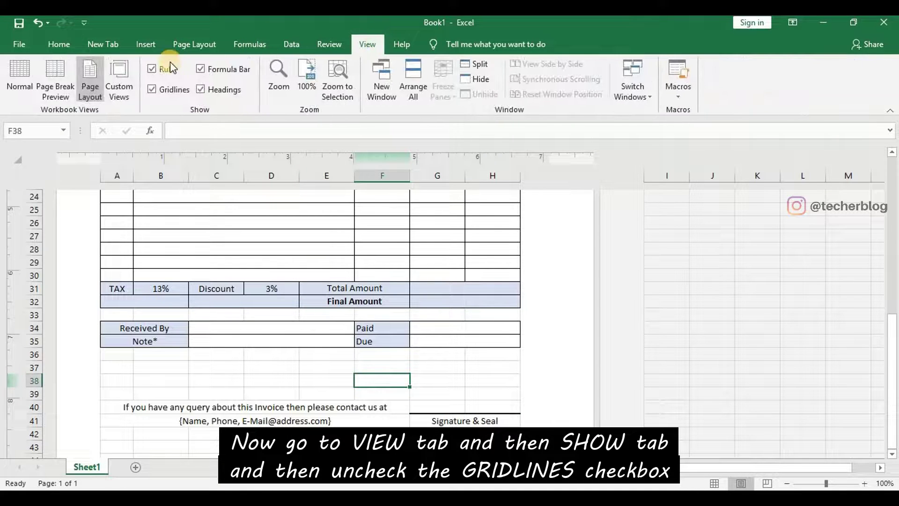
pyautogui.click(171, 92)
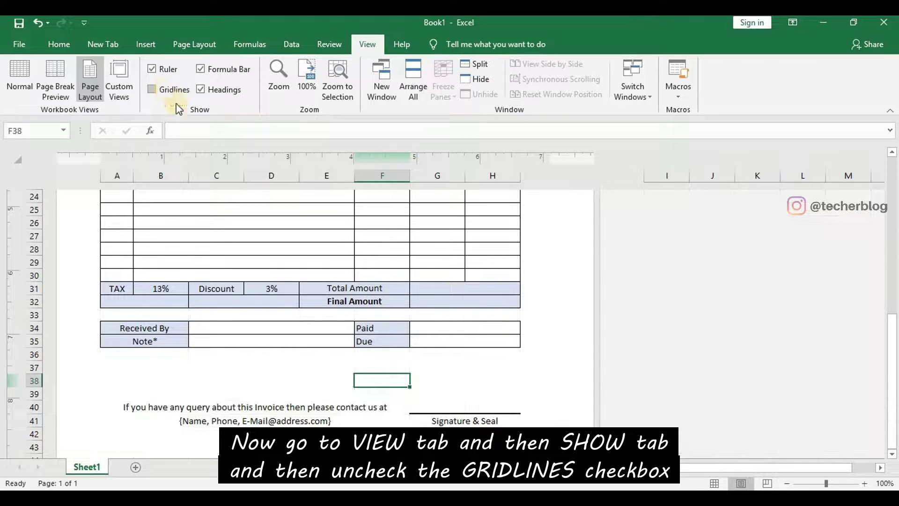
pyautogui.scroll(7, 273, 238)
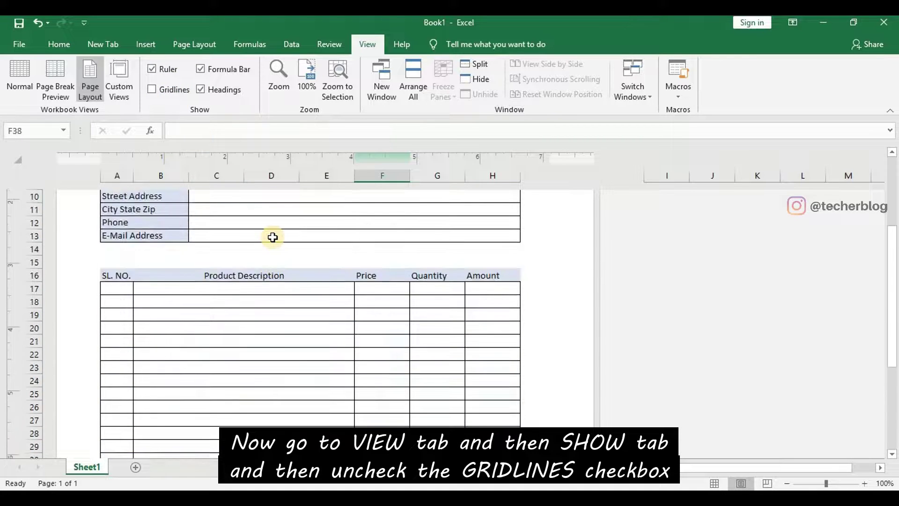
pyautogui.scroll(2, 273, 237)
pyautogui.scroll(-7, 272, 238)
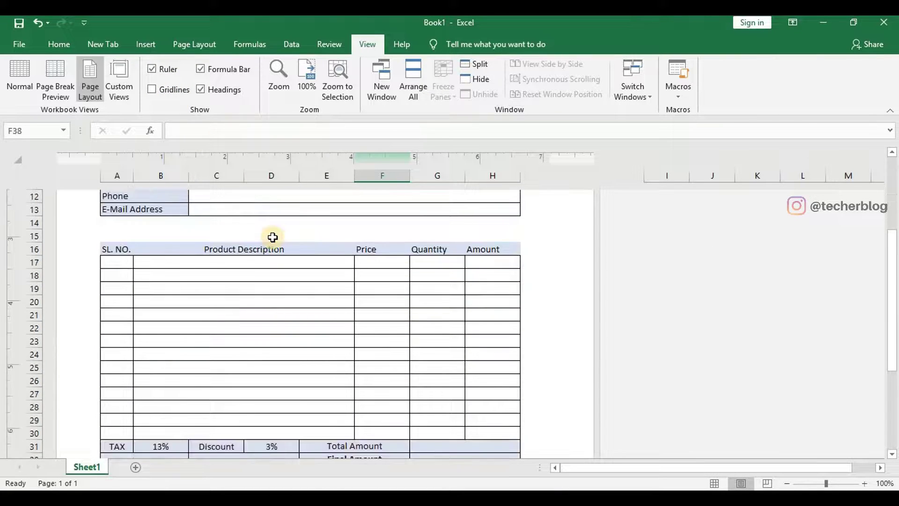
pyautogui.scroll(7, 272, 237)
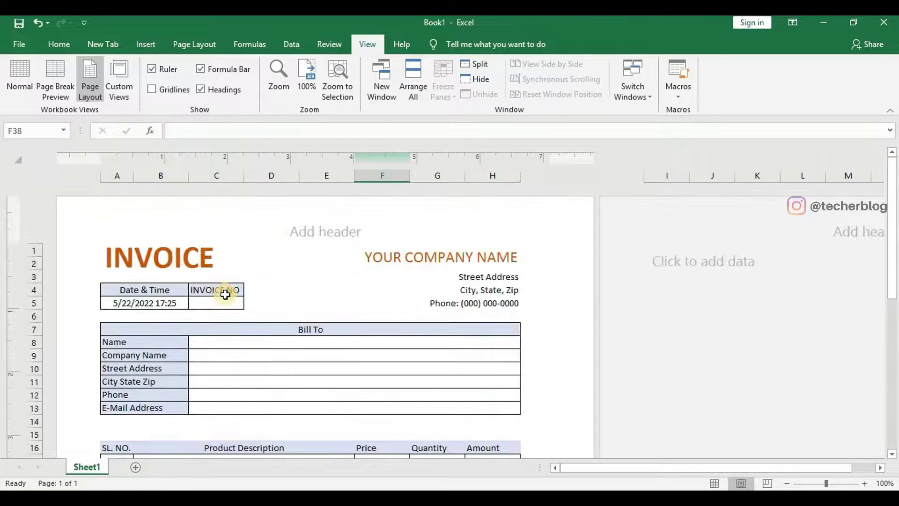
# Start the first product row with serial number 1 in A17 and the description "(Your Product Name)" in B17.
pyautogui.scroll(-3, 225, 294)
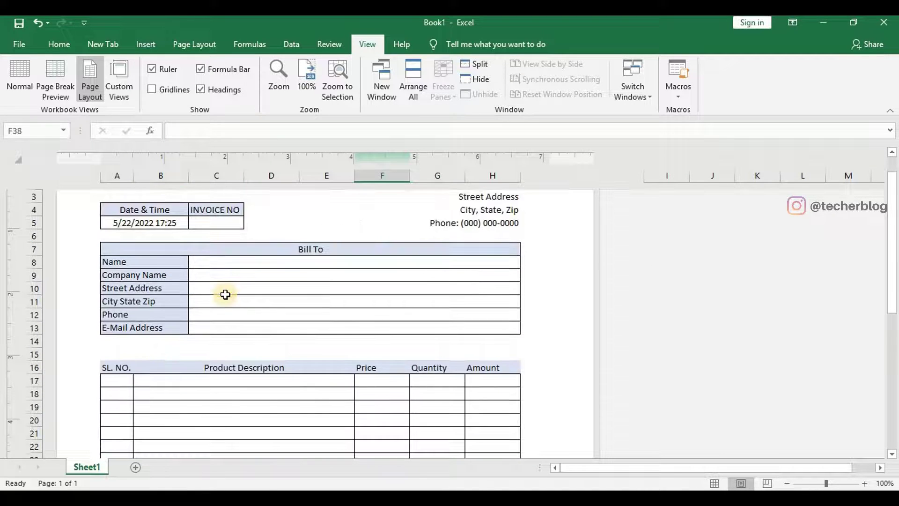
pyautogui.click(124, 357)
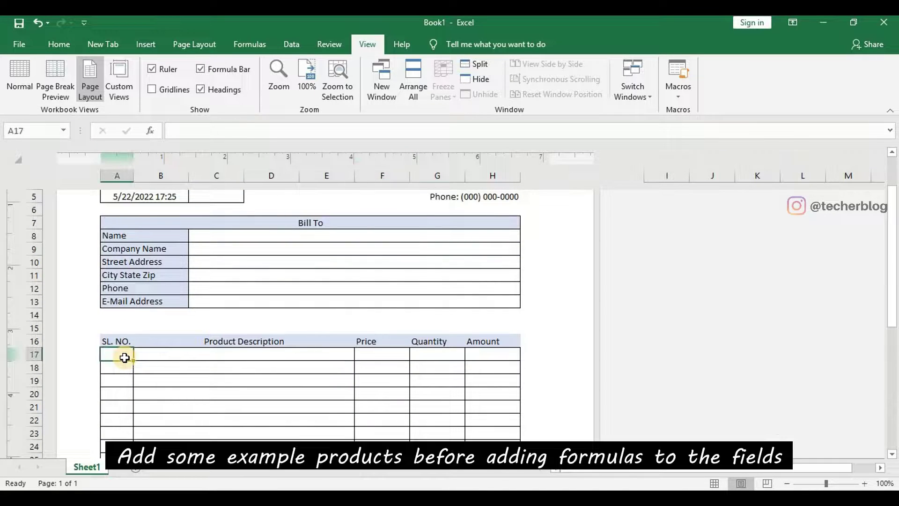
pyautogui.write('1.')
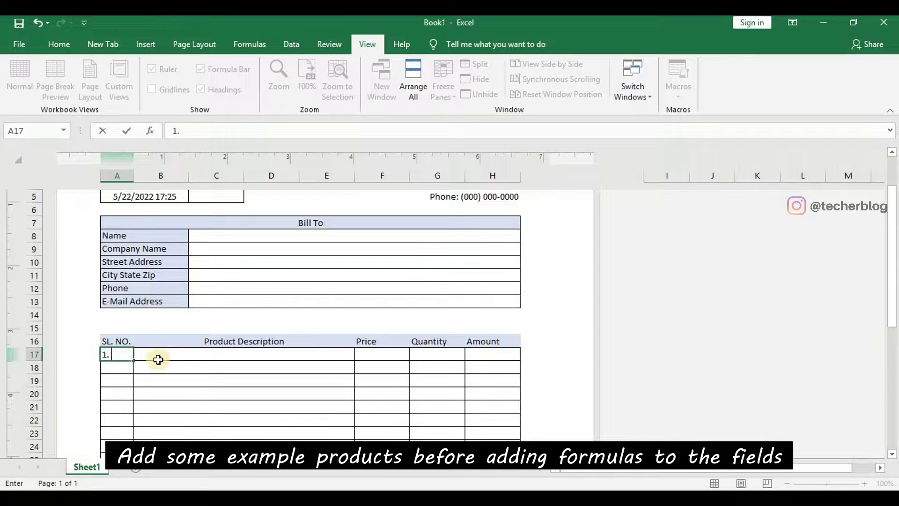
pyautogui.click(158, 359)
pyautogui.write('YO')
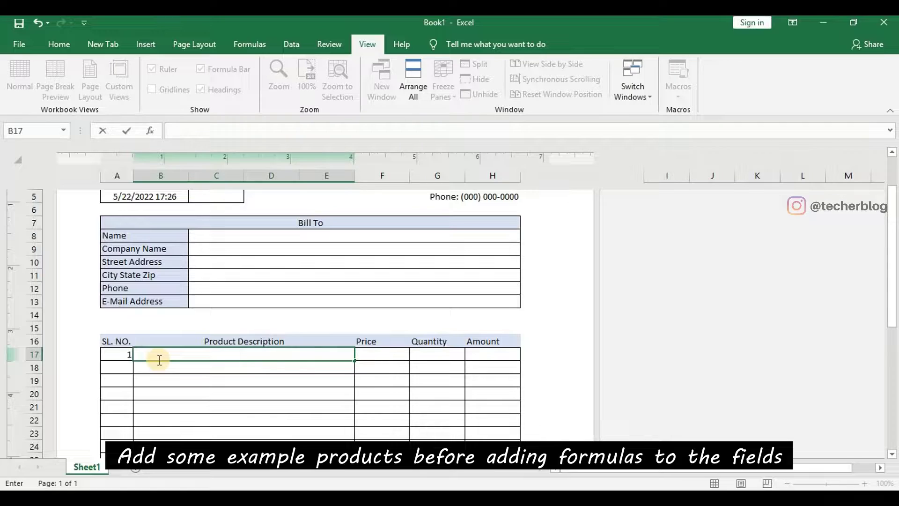
pyautogui.write('O')
pyautogui.press('BackSpace')
pyautogui.press('BackSpace')
pyautogui.write('Your Product na')
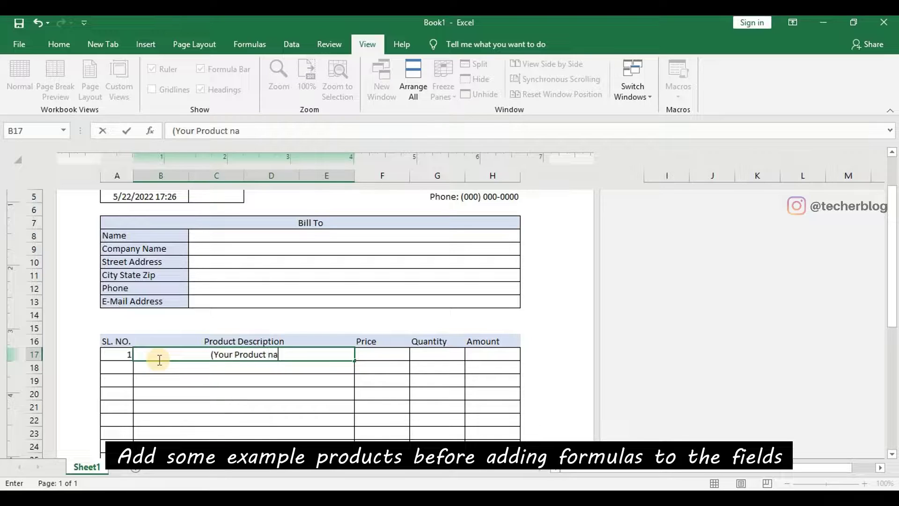
pyautogui.press('BackSpace')
pyautogui.press('BackSpace')
pyautogui.write('Name)')
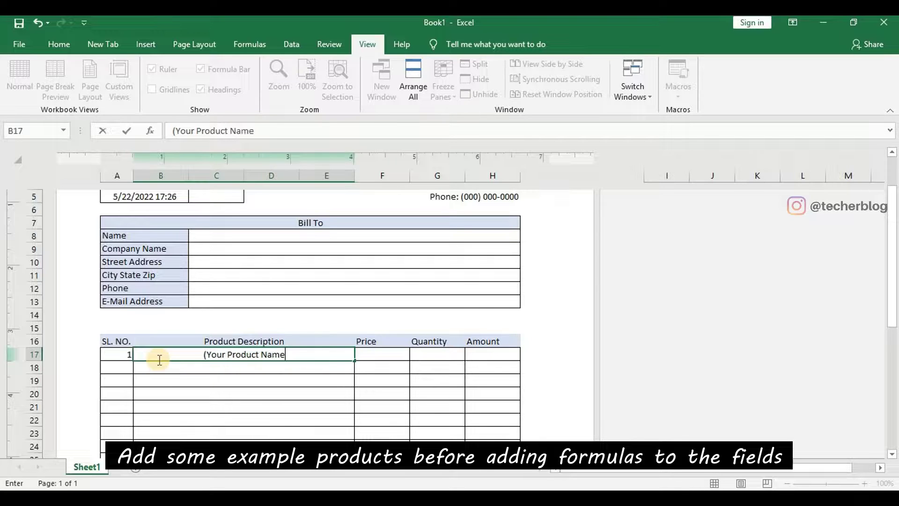
# Enter a price of 350 in F17 and a quantity of 7 in G17 for the first product.
pyautogui.click(395, 357)
pyautogui.write('350')
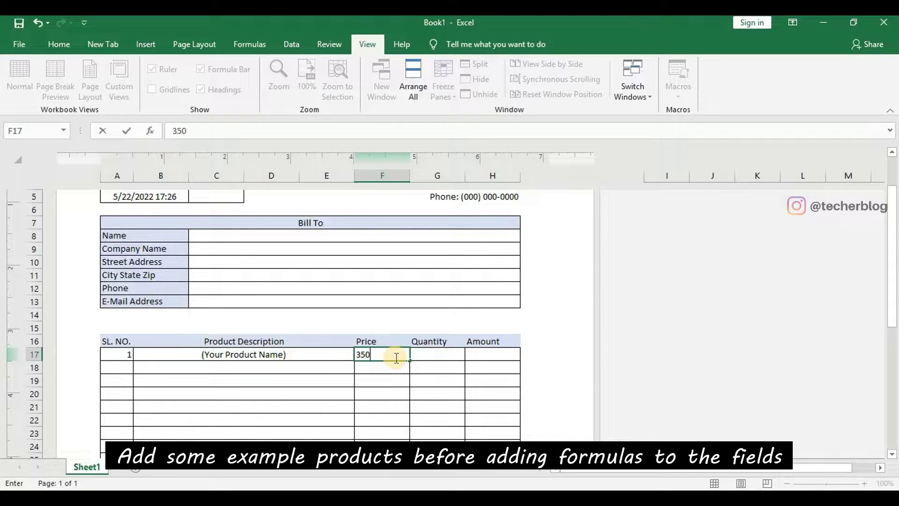
pyautogui.click(433, 355)
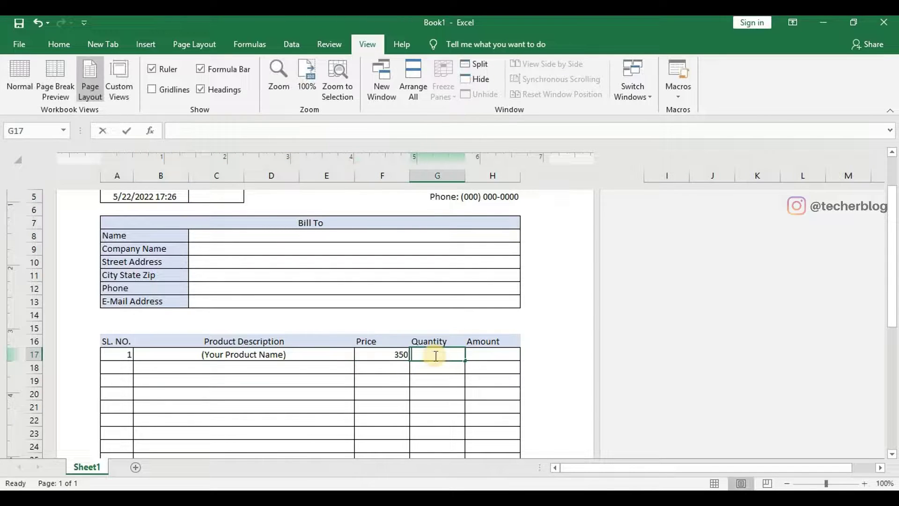
pyautogui.write('7')
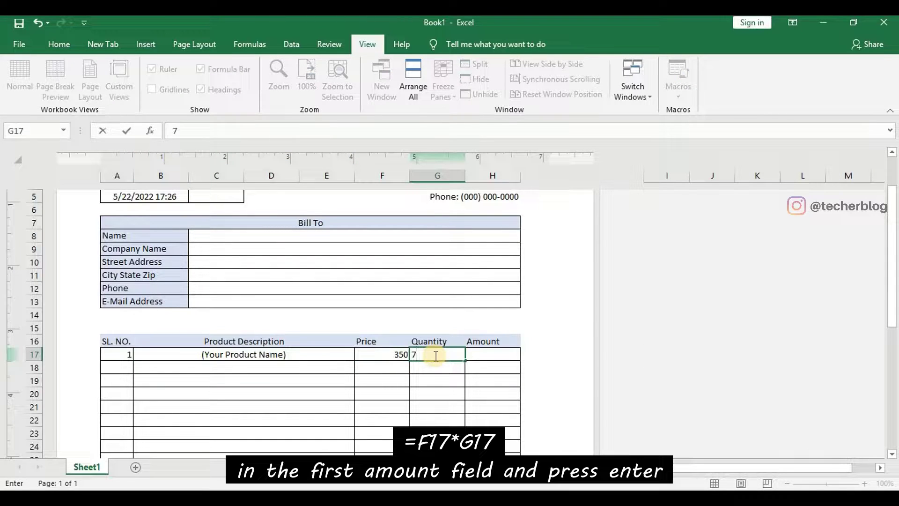
# Enter the formula =F17*G17 in H17 to calculate the first product's amount.
pyautogui.click(484, 356)
pyautogui.write('=')
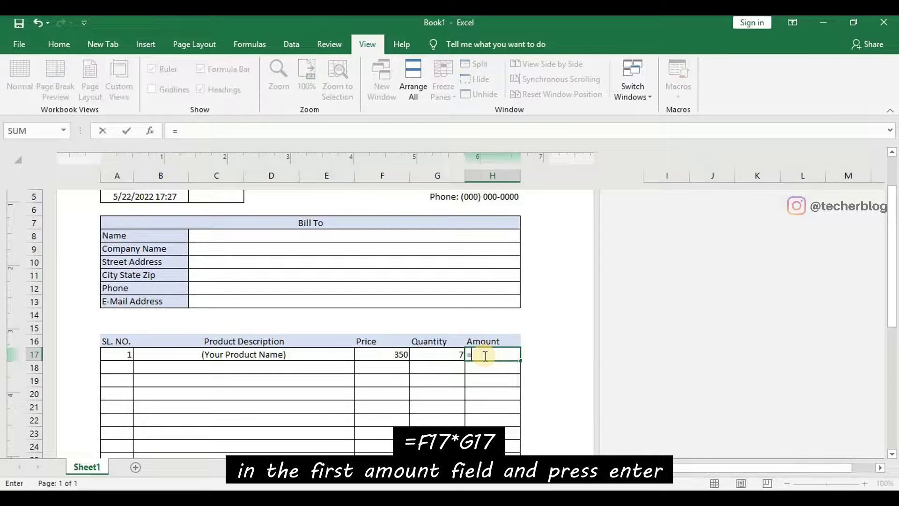
pyautogui.click(398, 358)
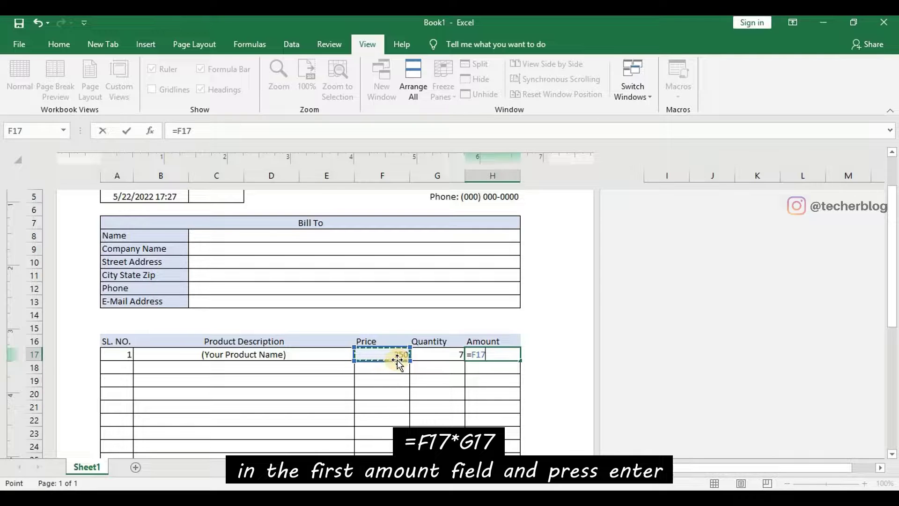
pyautogui.write('*')
pyautogui.click(435, 355)
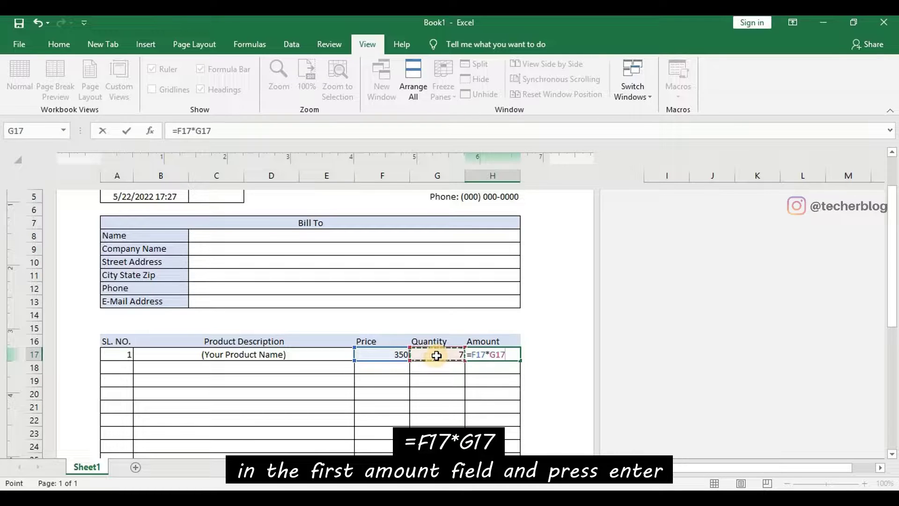
pyautogui.press('Return')
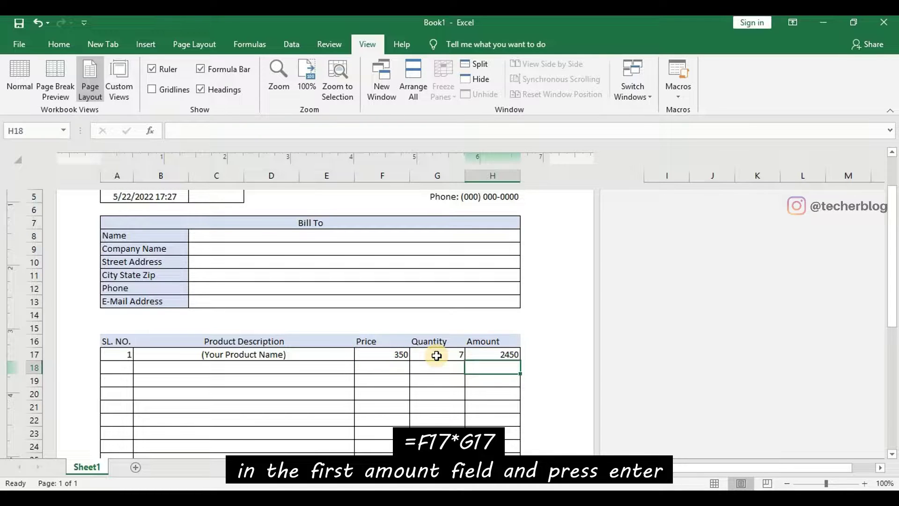
# Fill the multiplication formula from H17 down the Amount column to H30.
pyautogui.scroll(-3, 436, 356)
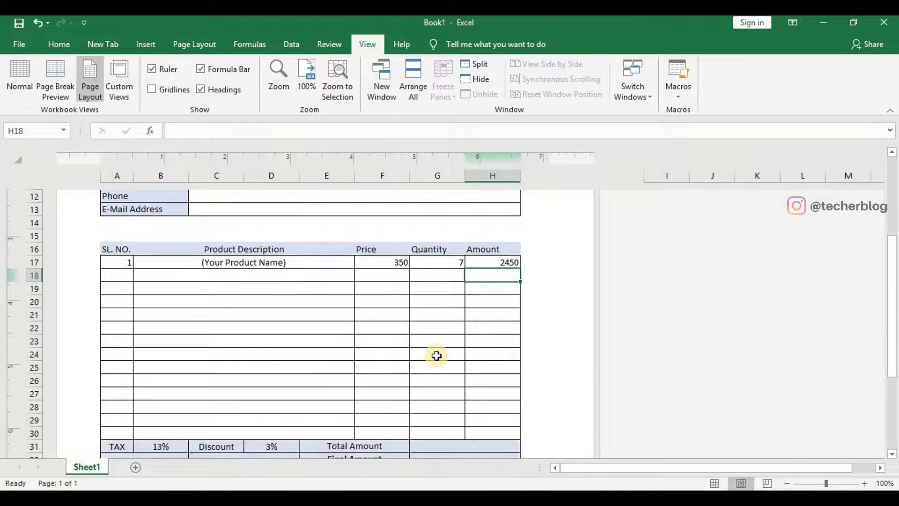
pyautogui.click(498, 236)
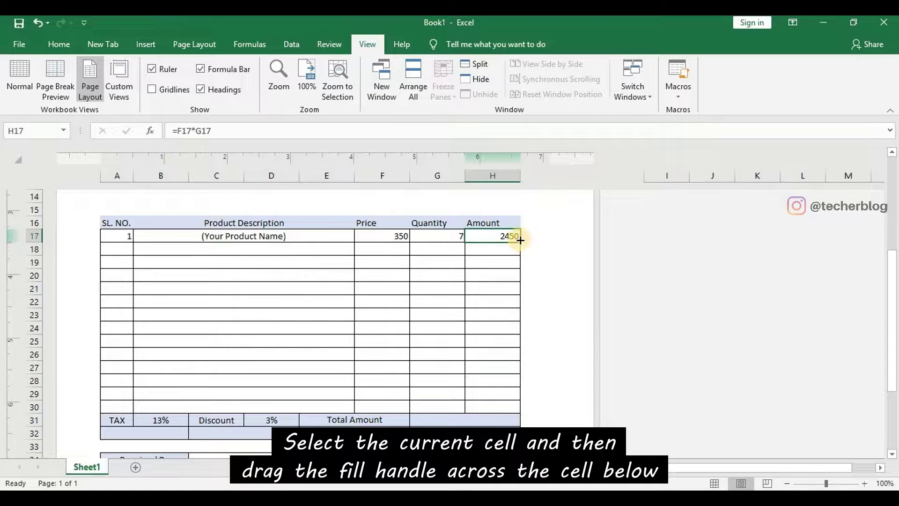
pyautogui.moveTo(520, 242); pyautogui.dragTo(515, 410)
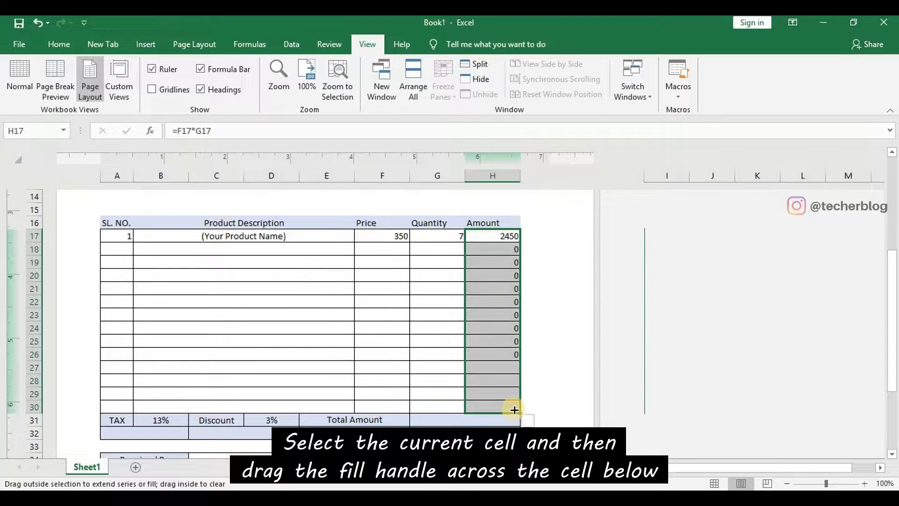
pyautogui.click(443, 270)
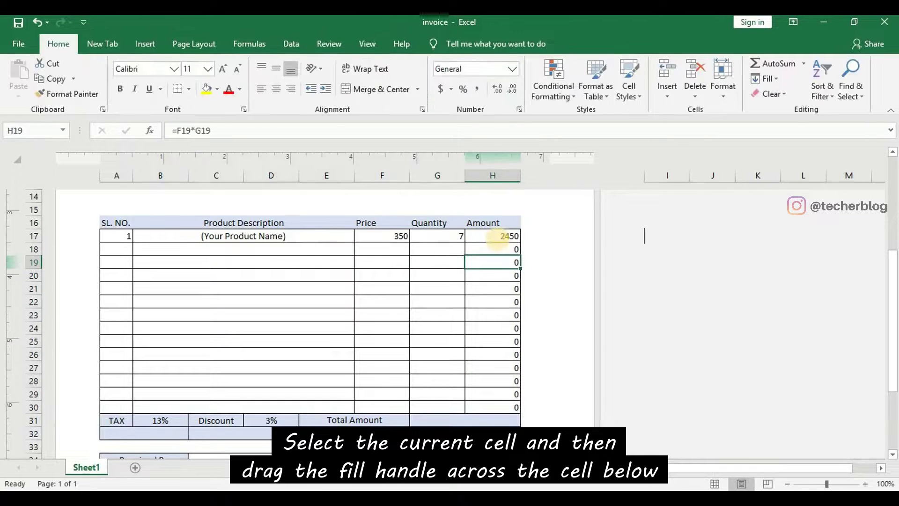
# Change the formula in H17 to =IF(G17>0,F17*G17,"") and fill it down the Amount column to H30.
pyautogui.doubleClick(497, 235)
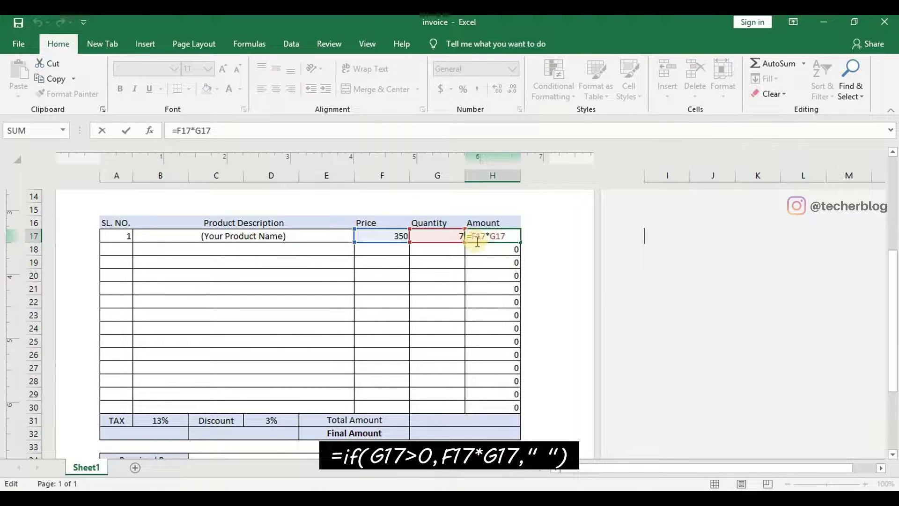
pyautogui.write('if')
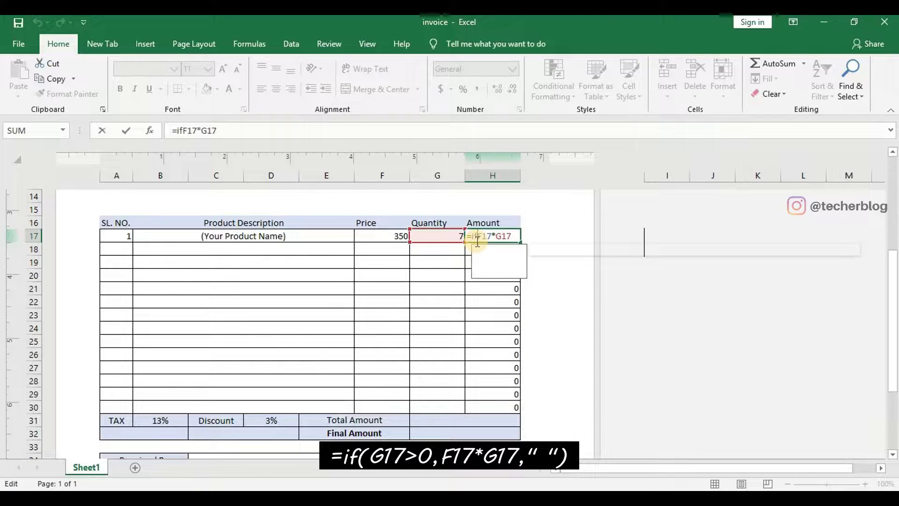
pyautogui.write('(')
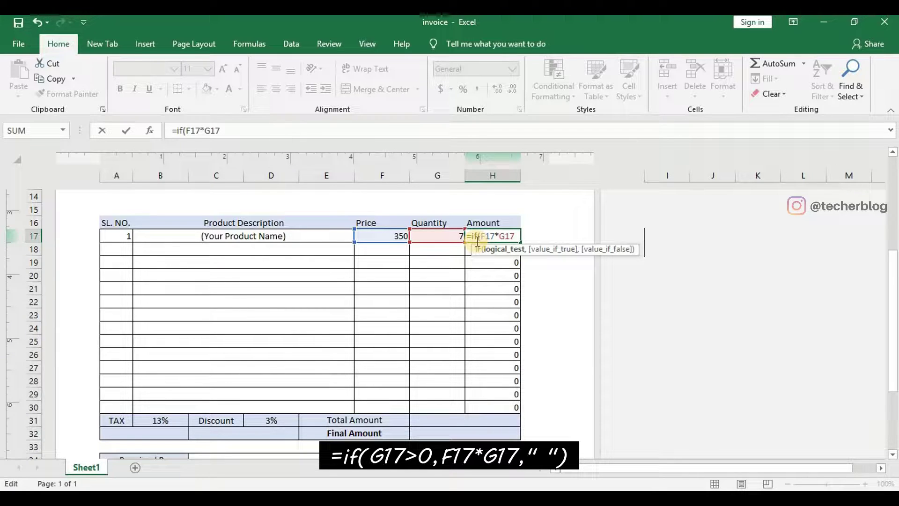
pyautogui.click(441, 234)
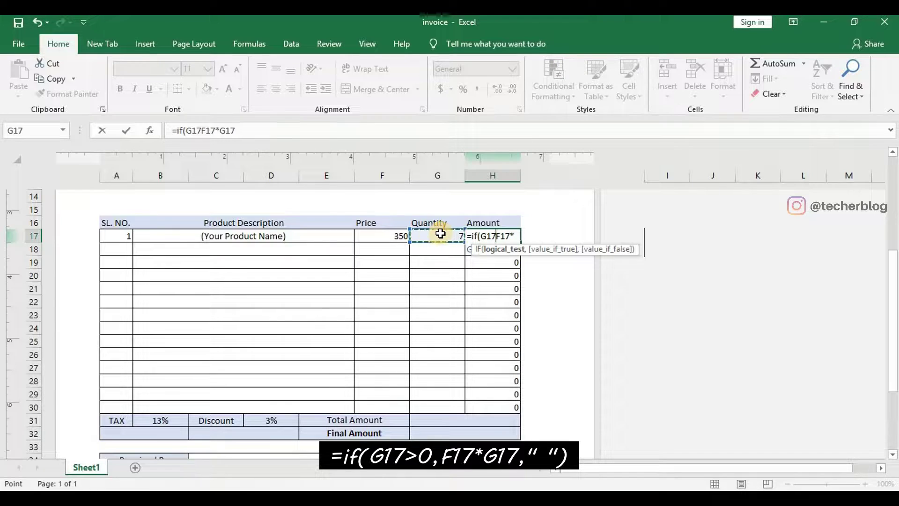
pyautogui.write('>')
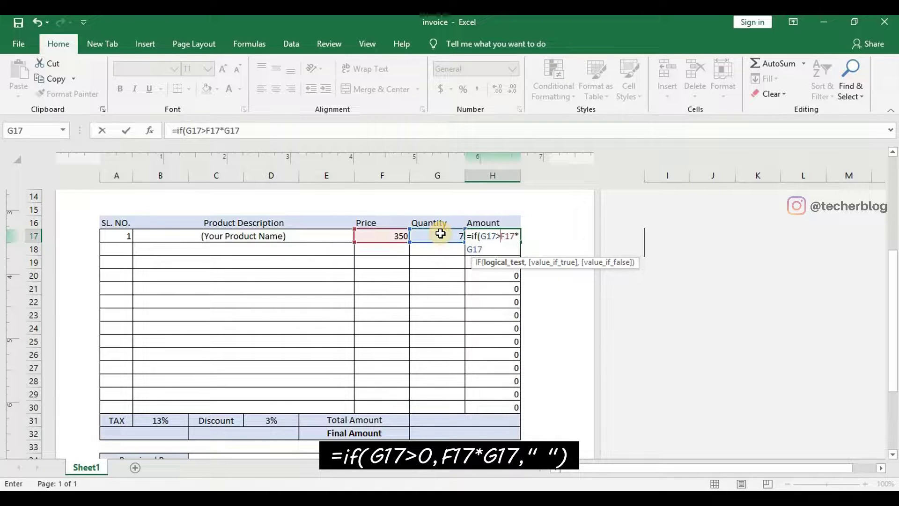
pyautogui.write('0,')
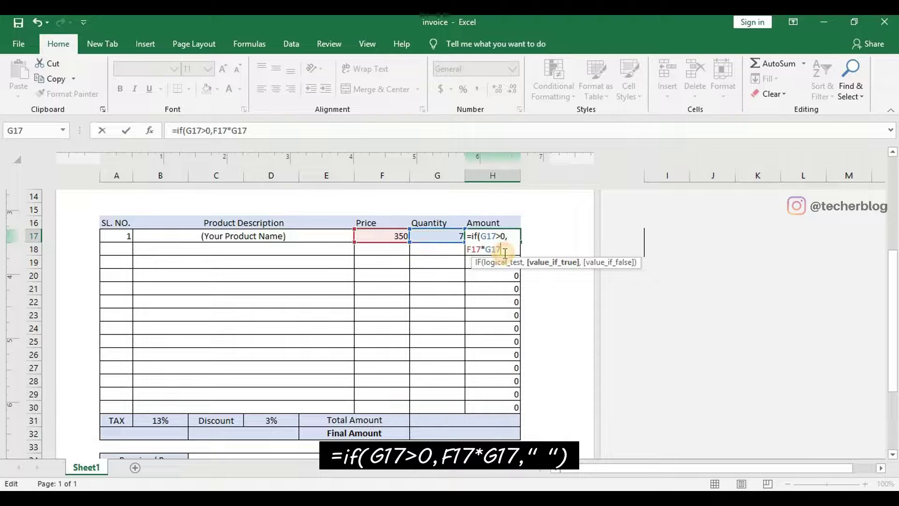
pyautogui.write(',')
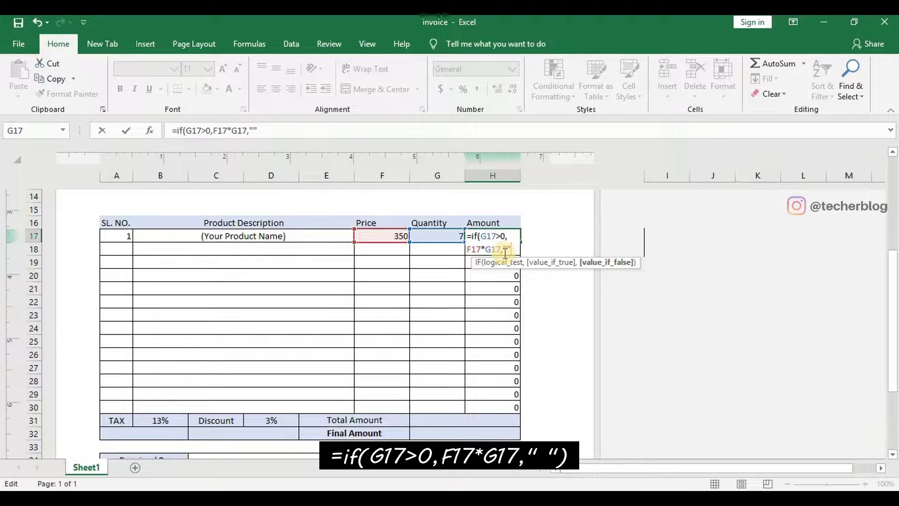
pyautogui.write('"")')
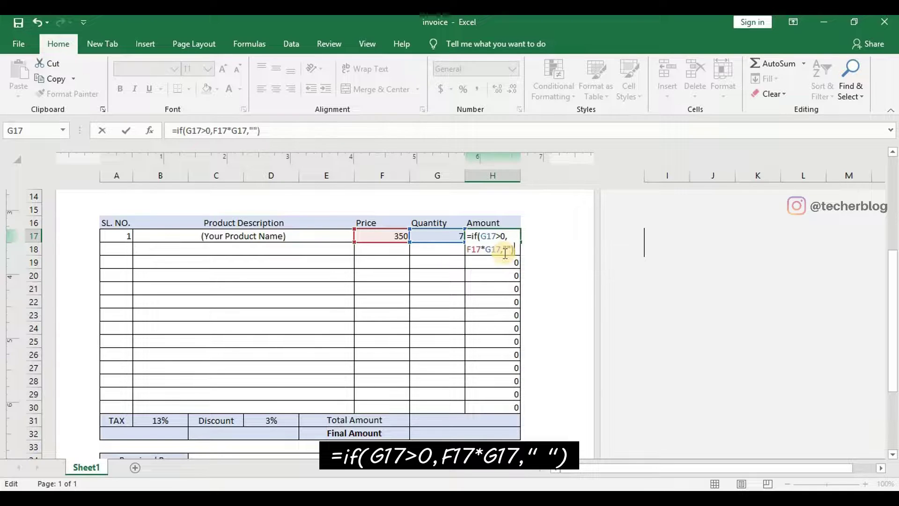
pyautogui.press('Return')
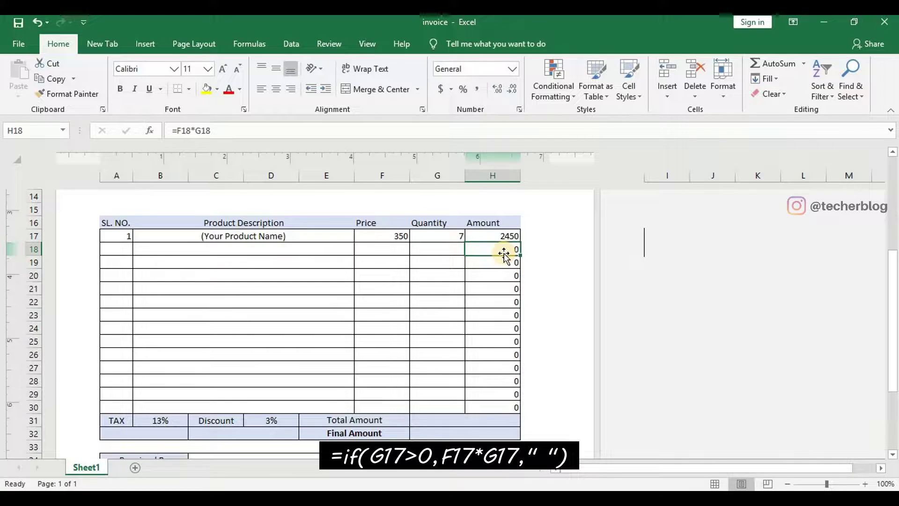
pyautogui.click(504, 236)
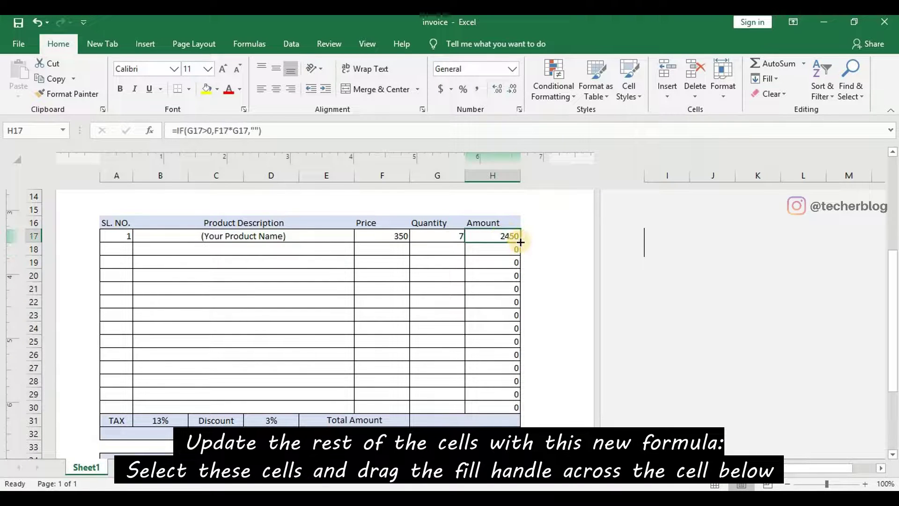
pyautogui.moveTo(521, 242); pyautogui.dragTo(513, 412)
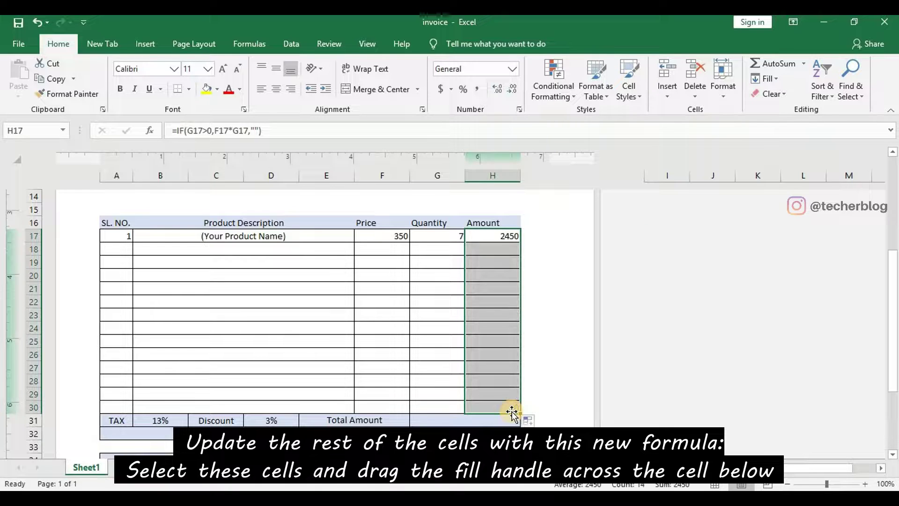
# Start the second product row with serial number 2 in A18 and the description "(Your Product Name)" in B18.
pyautogui.click(118, 247)
pyautogui.write('2.')
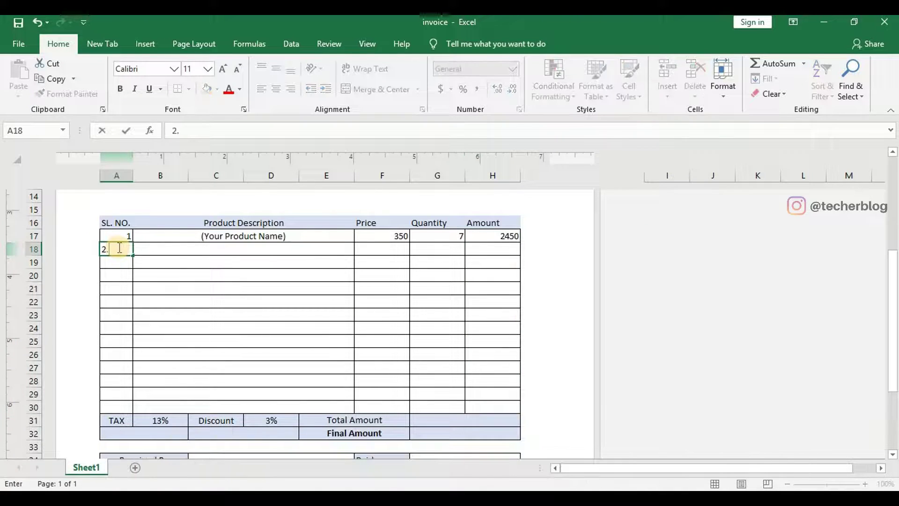
pyautogui.click(199, 253)
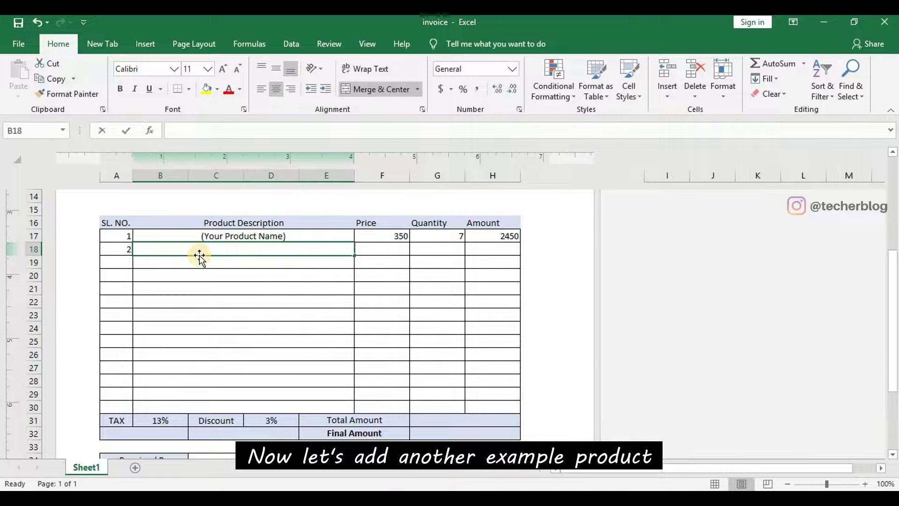
pyautogui.write('(Your')
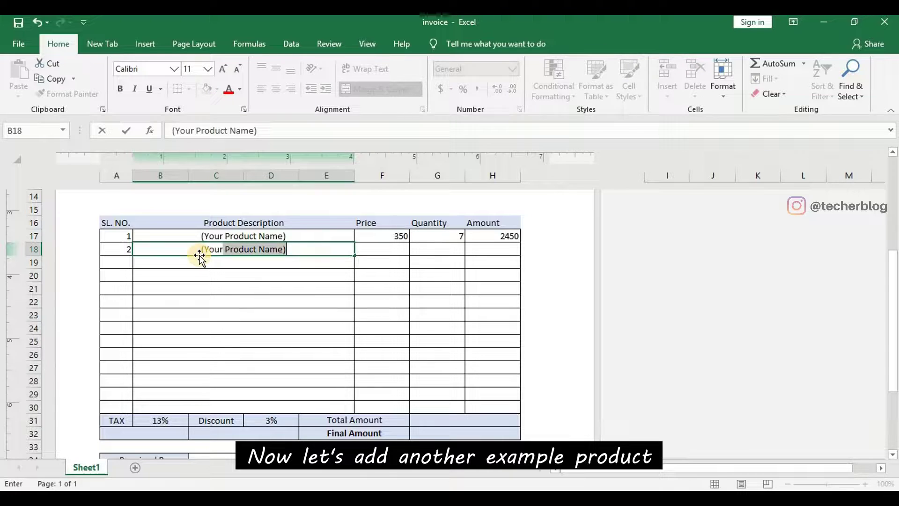
pyautogui.press('Return')
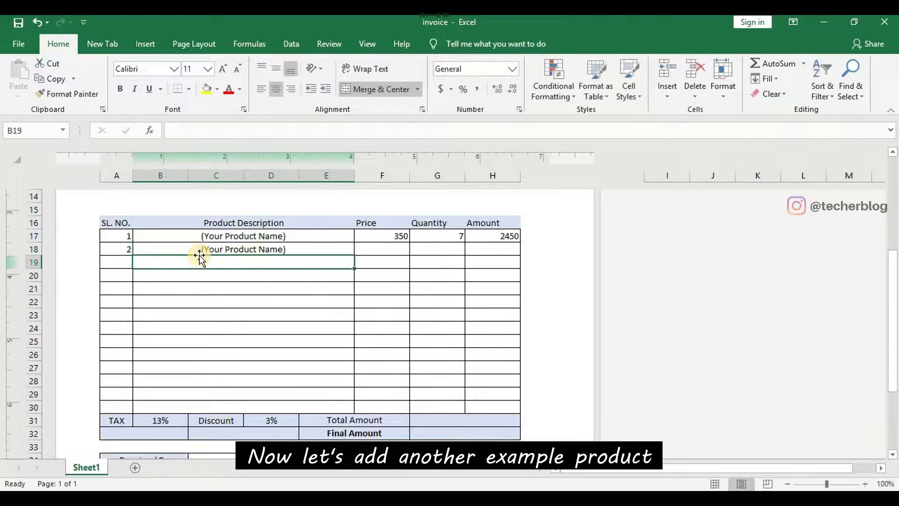
# Enter a price of 450 in F18 and a quantity of 12 in G18 for the second example product.
pyautogui.click(383, 247)
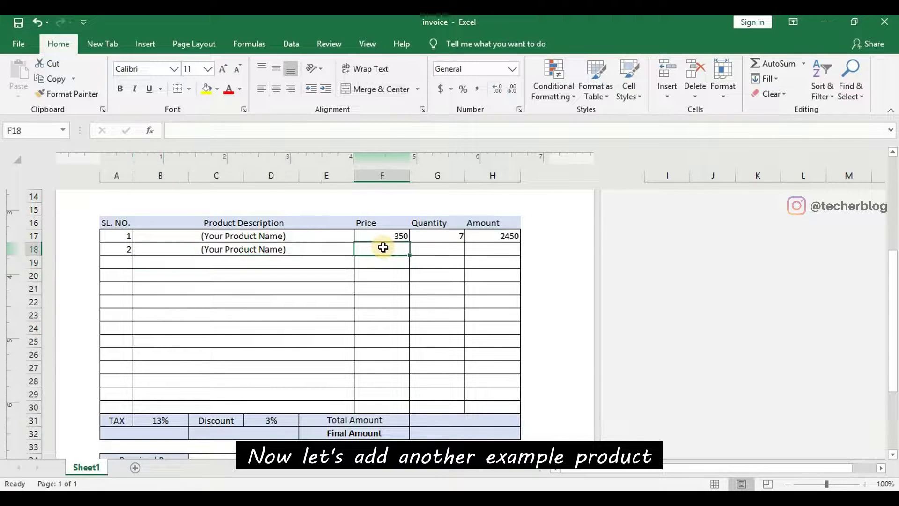
pyautogui.write('45')
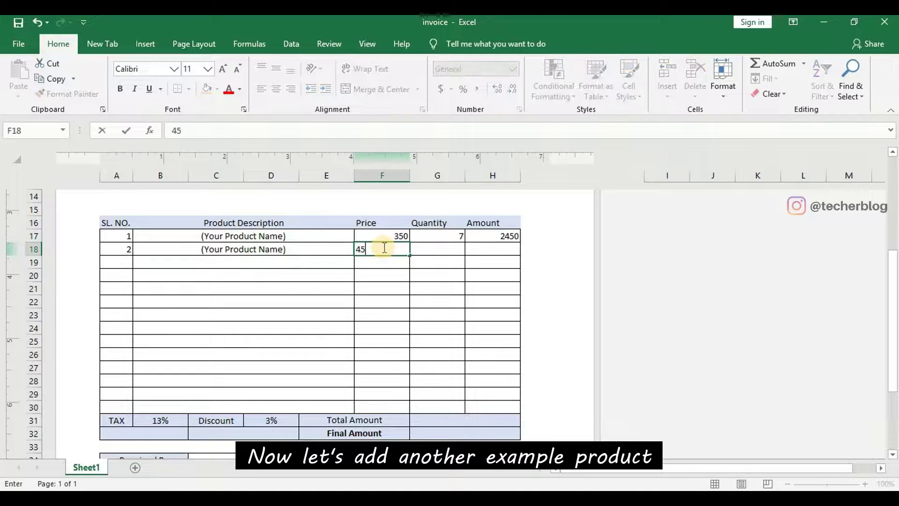
pyautogui.write('0')
pyautogui.click(454, 246)
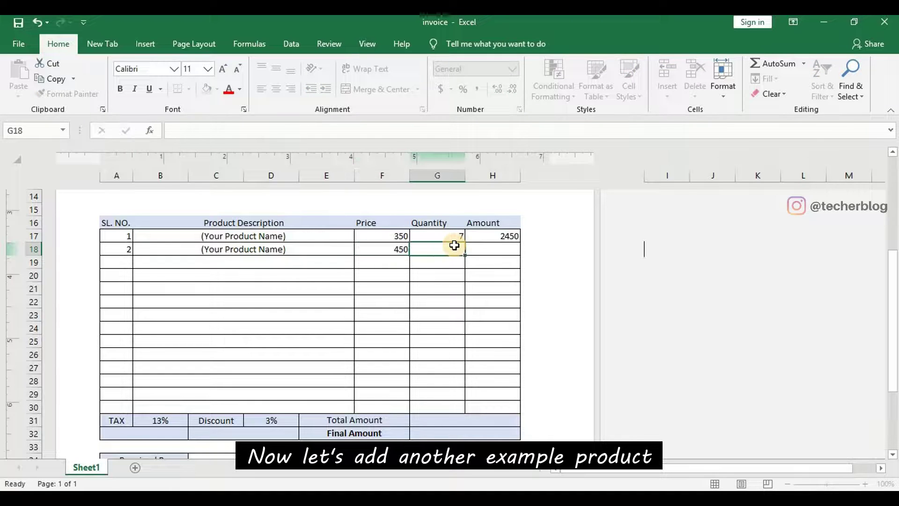
pyautogui.write('12')
pyautogui.press('Return')
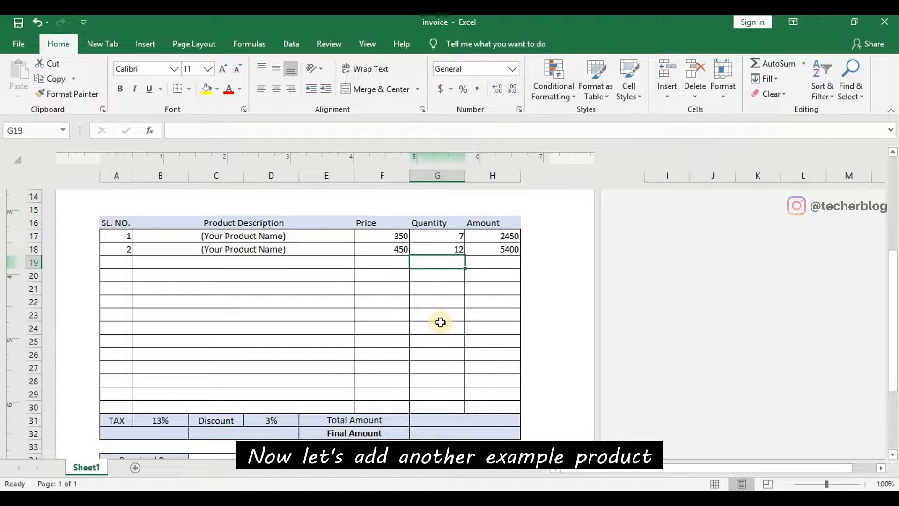
# Enter the formula =SUM(H17:H30) in the Total Amount cell G31.
pyautogui.click(446, 419)
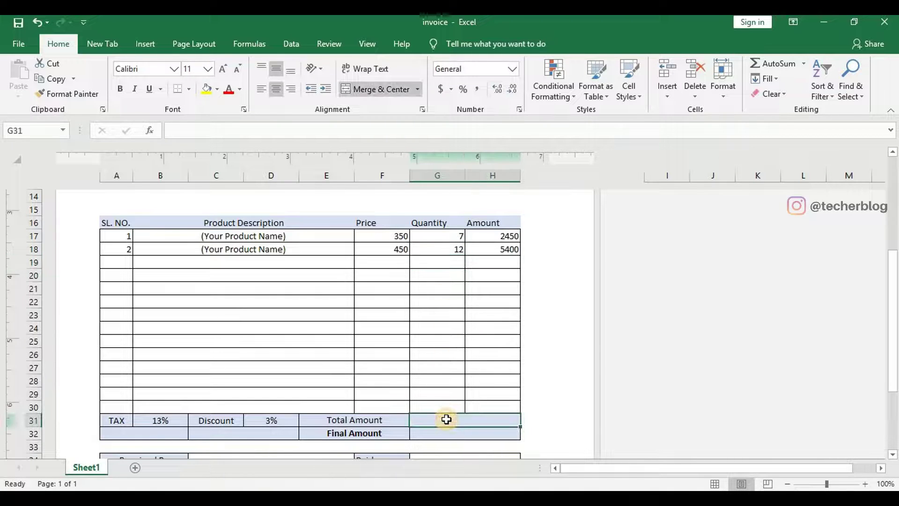
pyautogui.write('=su')
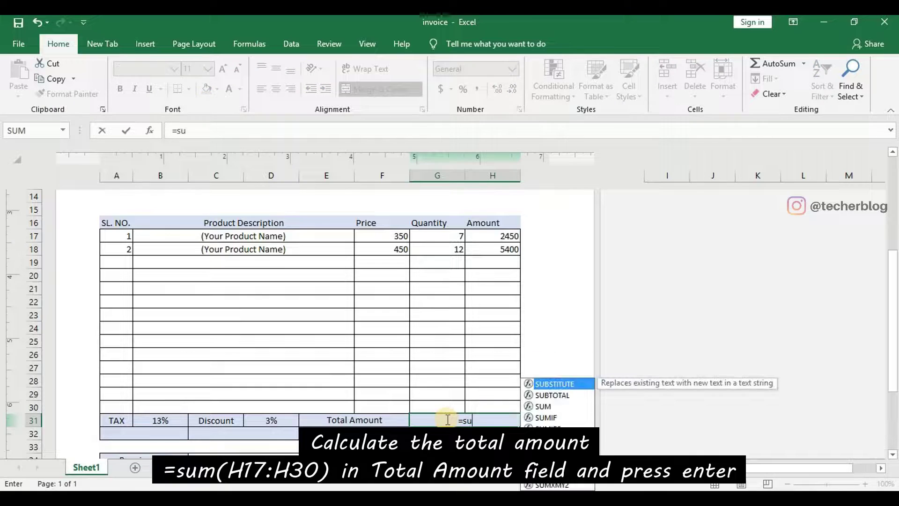
pyautogui.write('m(')
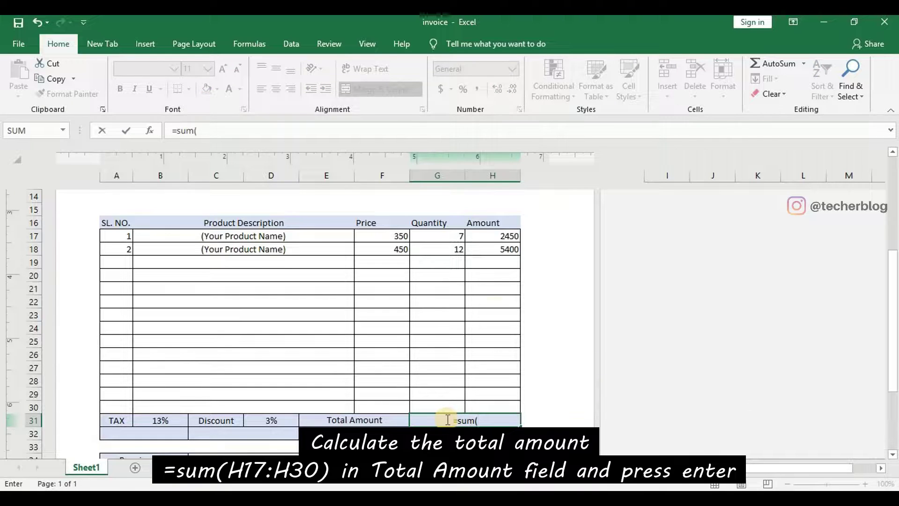
pyautogui.moveTo(487, 236); pyautogui.dragTo(497, 402)
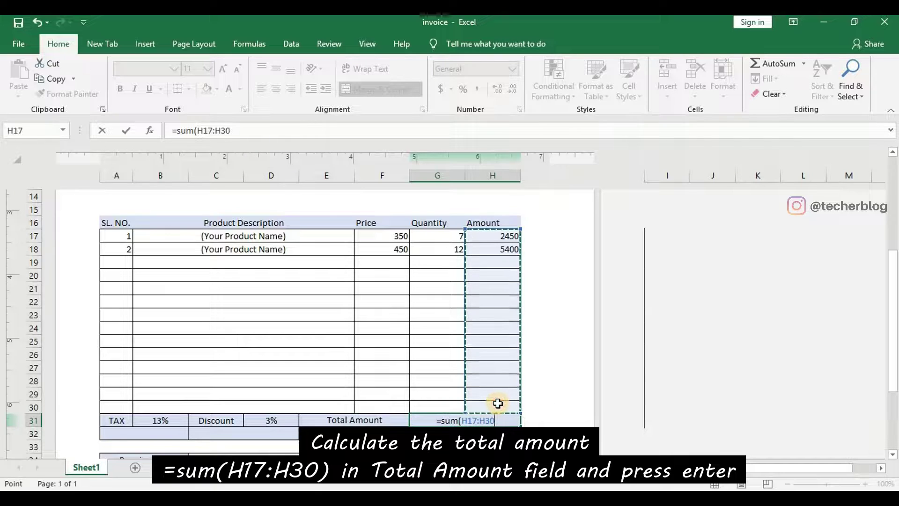
pyautogui.write(')')
pyautogui.press('Return')
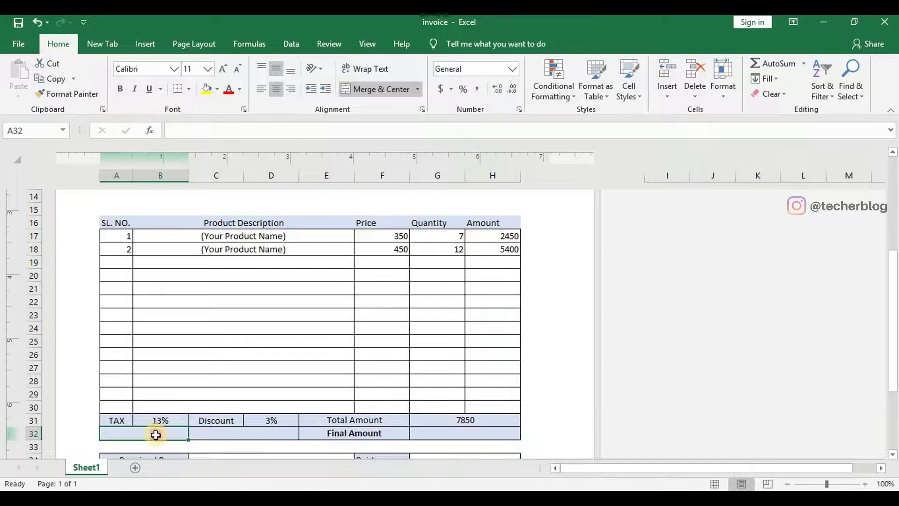
# Calculate the tax in A32 below the TAX rate with the formula =B31*G31.
pyautogui.write('=')
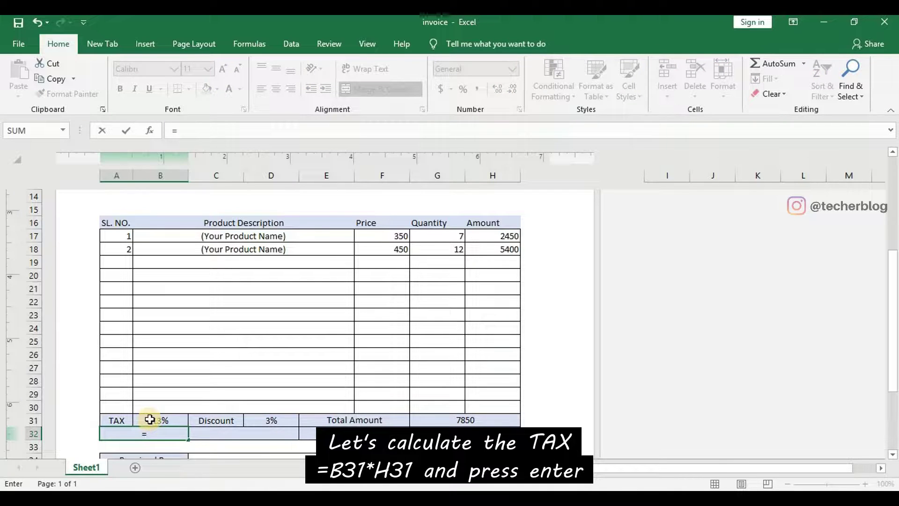
pyautogui.click(150, 419)
pyautogui.write('*')
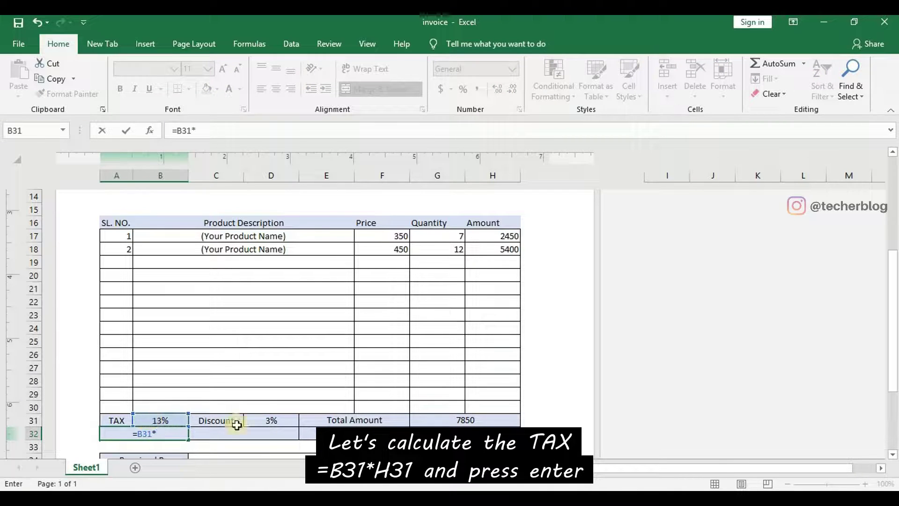
pyautogui.click(446, 416)
pyautogui.press('Return')
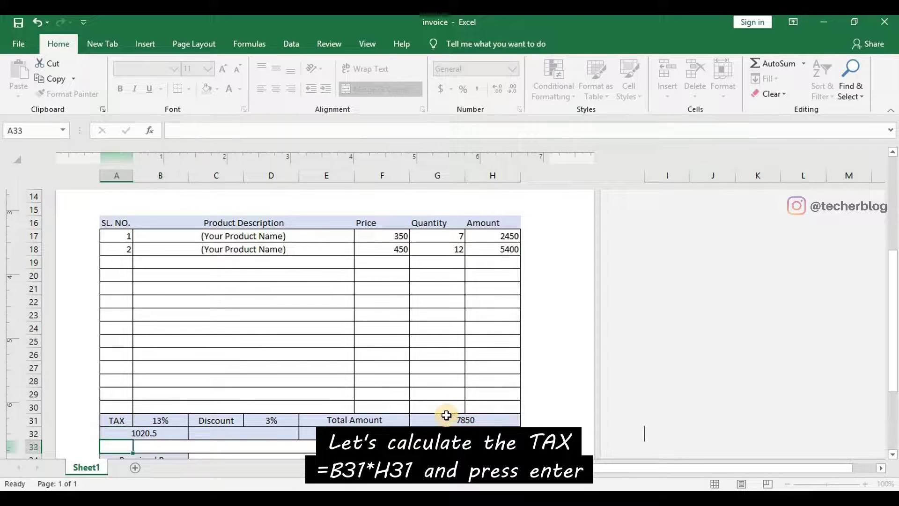
# Calculate the discount in C32 below the Discount rate with the formula =G31*D31.
pyautogui.click(244, 433)
pyautogui.write('=')
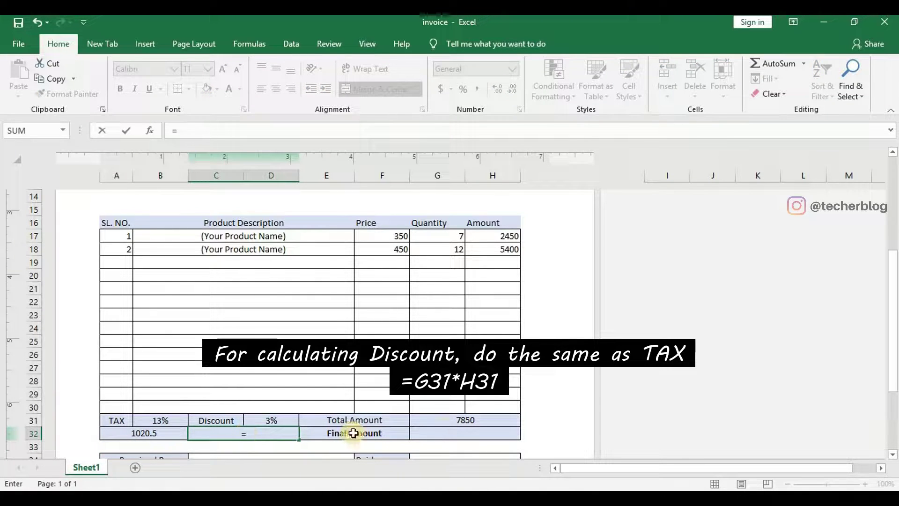
pyautogui.click(444, 423)
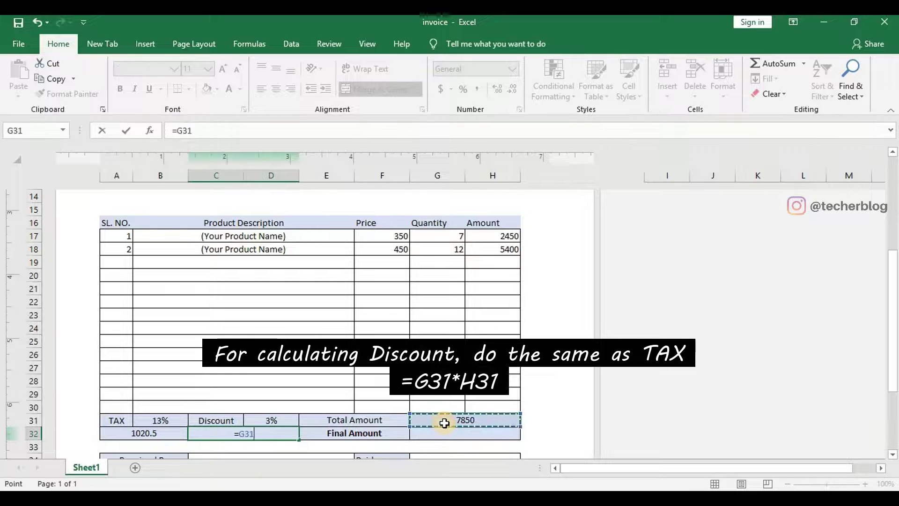
pyautogui.write('*')
pyautogui.click(282, 420)
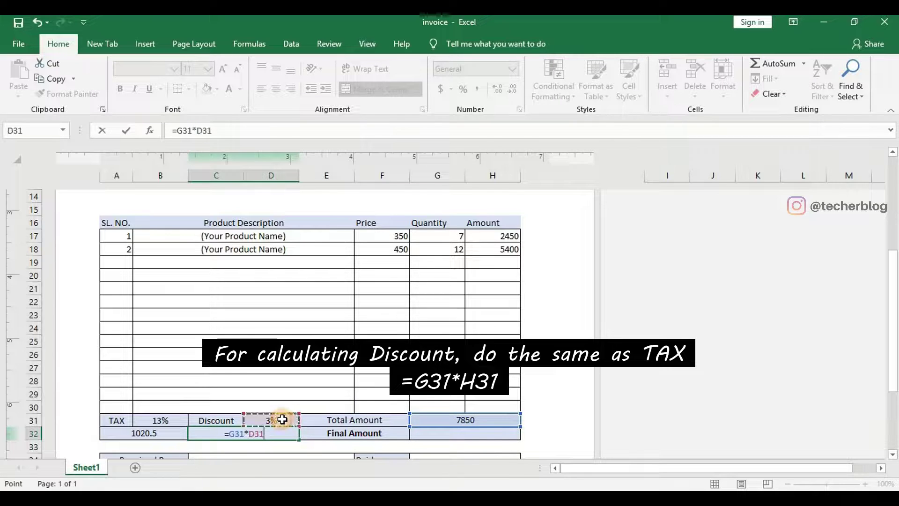
pyautogui.press('Return')
# Enter the formula =G31+A32-C32 in the Final Amount cell G32 to add tax and deduct the discount.
pyautogui.press('Up')
pyautogui.press('Right')
pyautogui.press('Right')
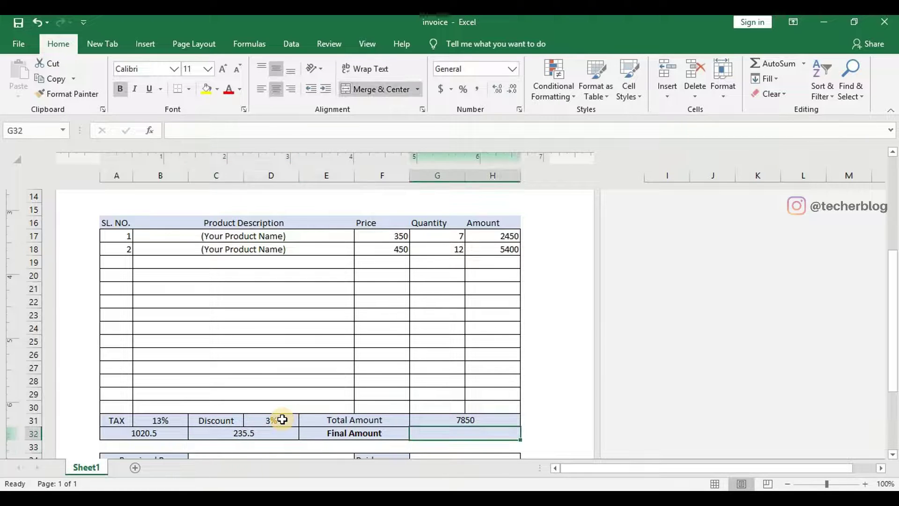
pyautogui.write('=')
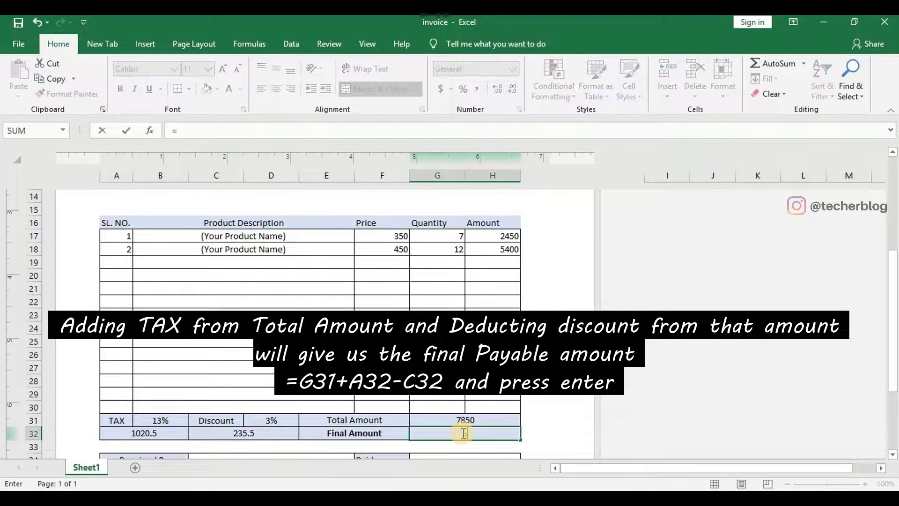
pyautogui.click(458, 417)
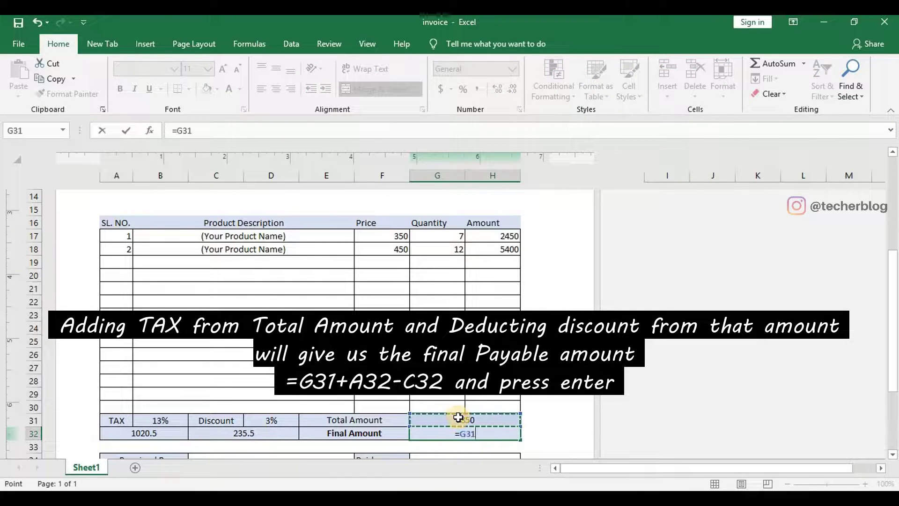
pyautogui.write('+')
pyautogui.click(130, 433)
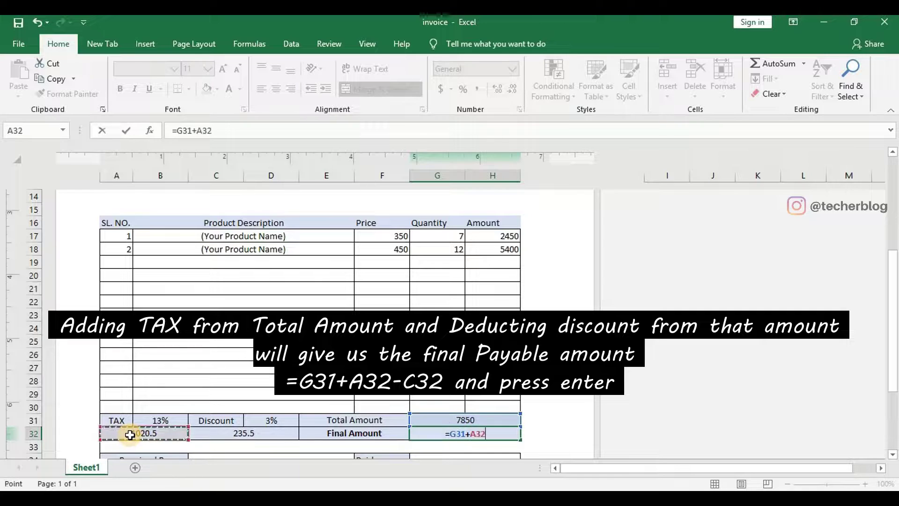
pyautogui.write('-')
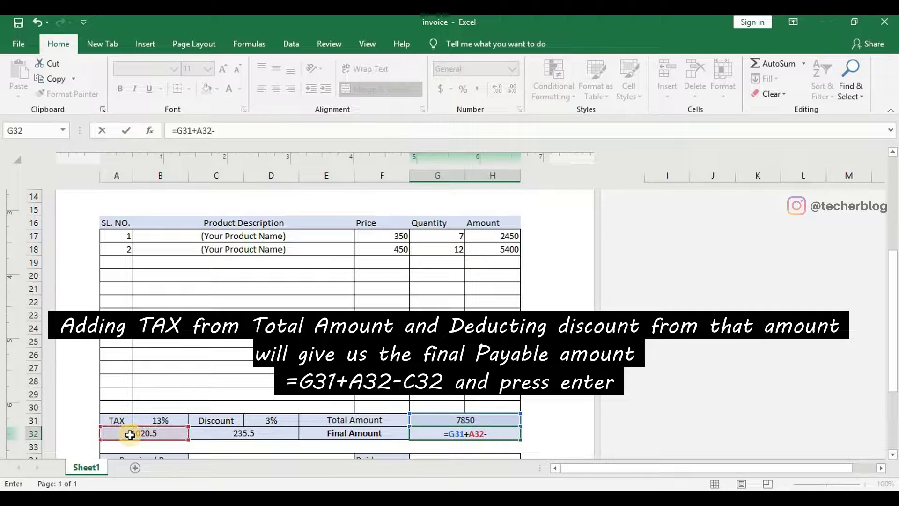
pyautogui.click(215, 434)
pyautogui.press('Return')
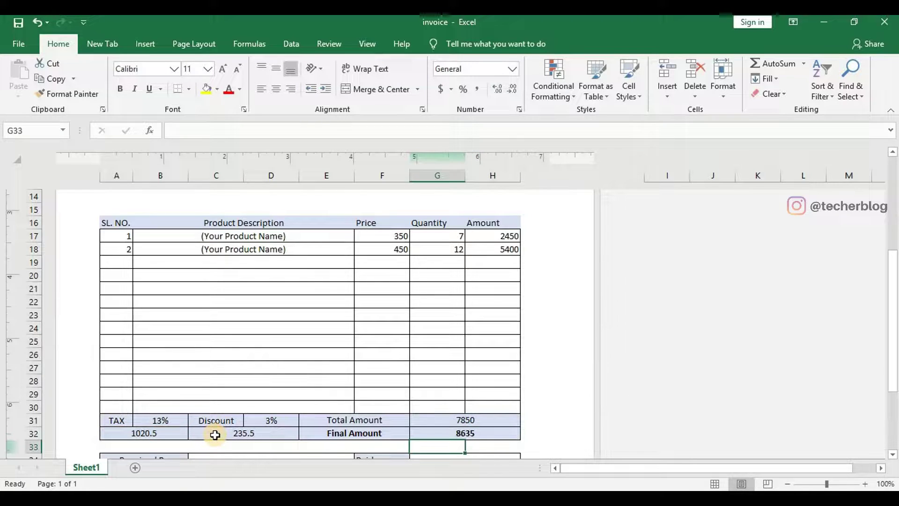
# Enter 6500 as the Paid amount in G34 and calculate the Due amount in G35 with =G32-G34.
pyautogui.scroll(-3, 215, 435)
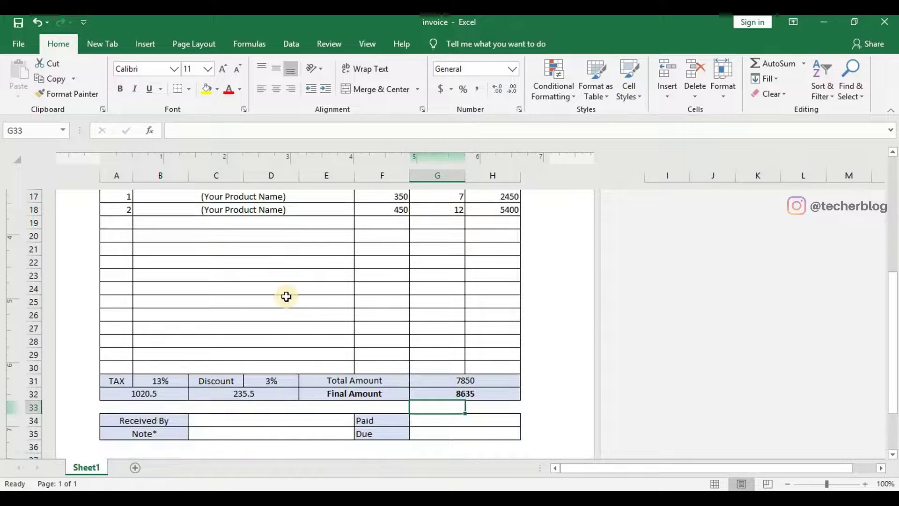
pyautogui.click(441, 356)
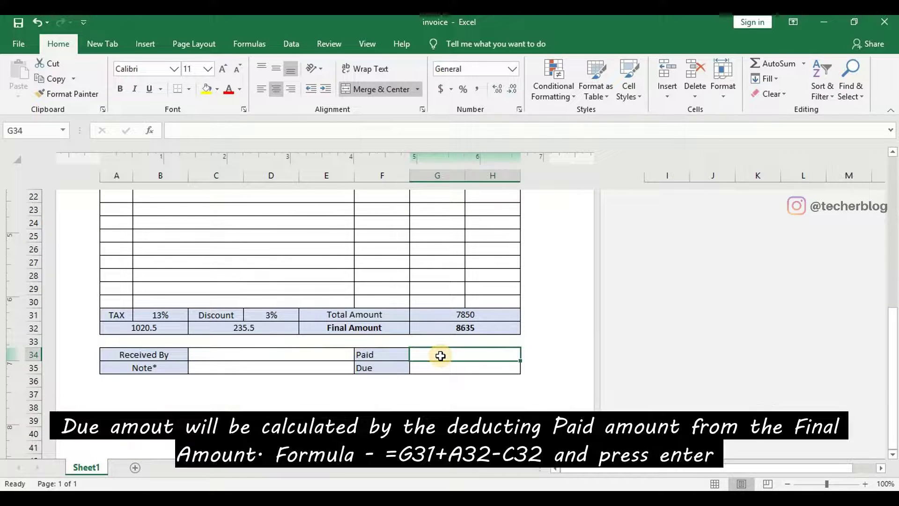
pyautogui.write('6500')
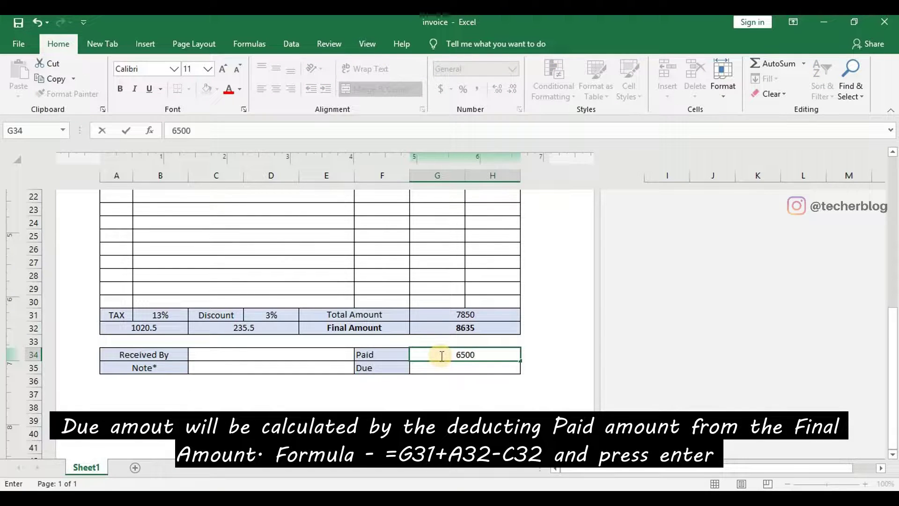
pyautogui.click(441, 368)
pyautogui.write('=')
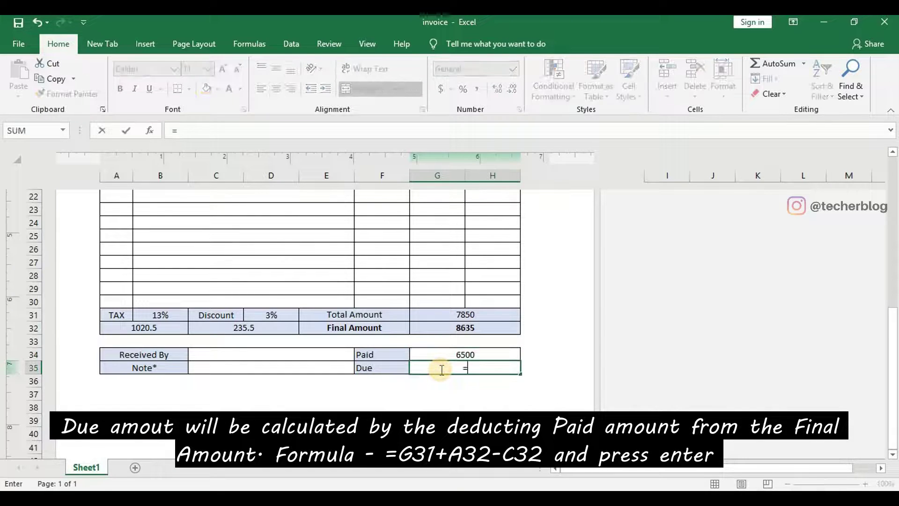
pyautogui.click(452, 325)
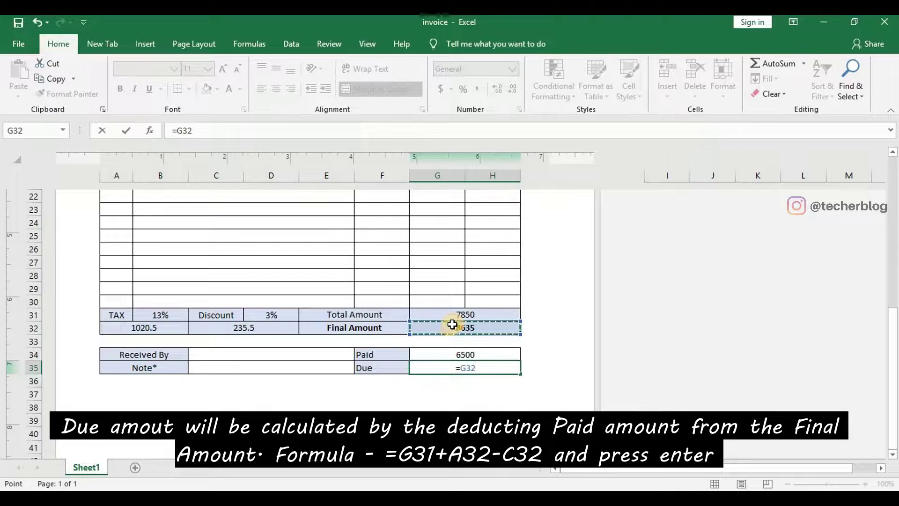
pyautogui.write('-')
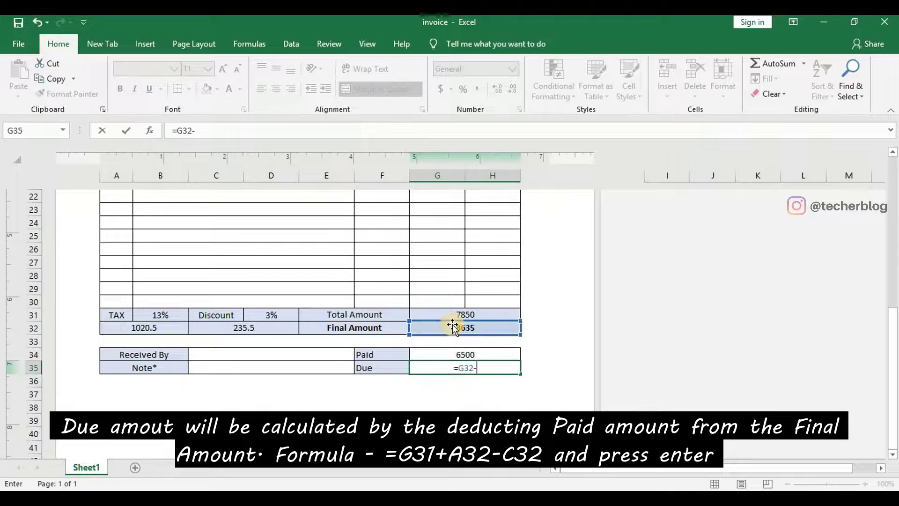
pyautogui.click(462, 356)
pyautogui.press('Return')
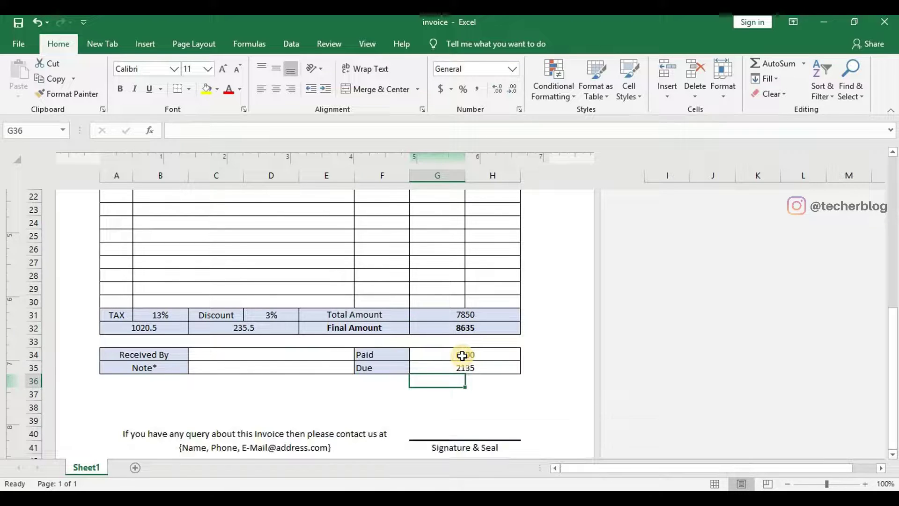
# Clear the Paid amount in G34 and the example product entries in A17:G18, leaving the formula cells intact.
pyautogui.scroll(7, 462, 355)
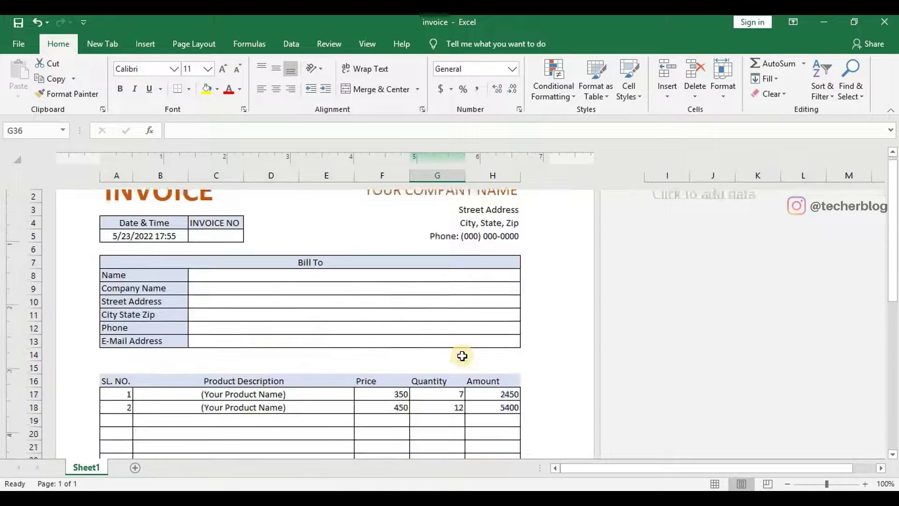
pyautogui.scroll(-17, 463, 356)
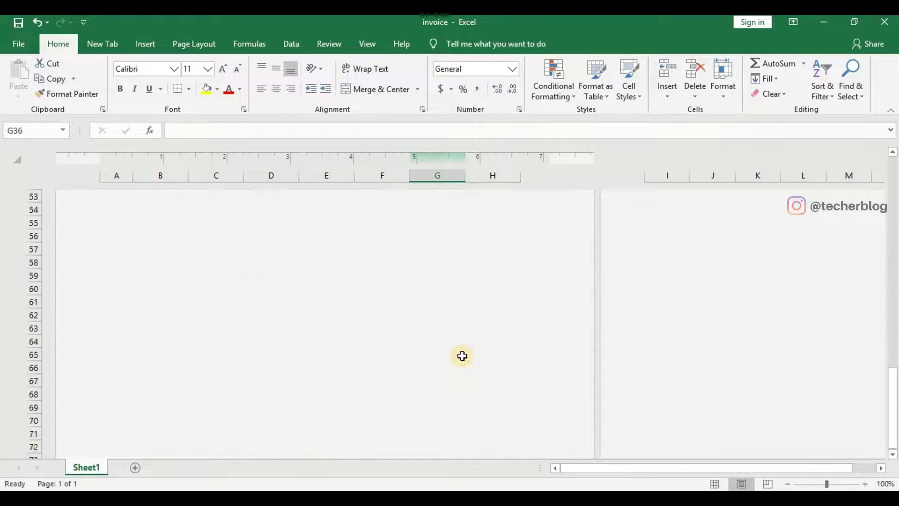
pyautogui.scroll(9, 463, 355)
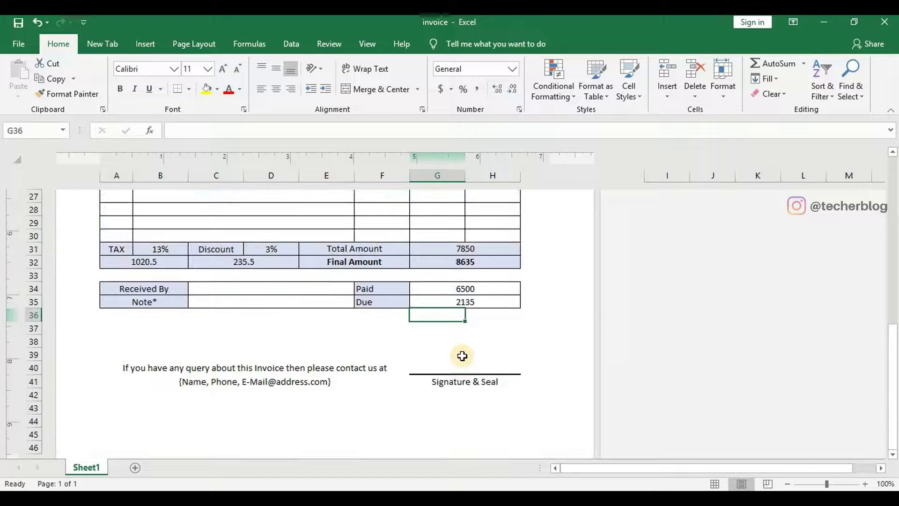
pyautogui.click(474, 291)
pyautogui.press('Delete')
pyautogui.scroll(5, 474, 290)
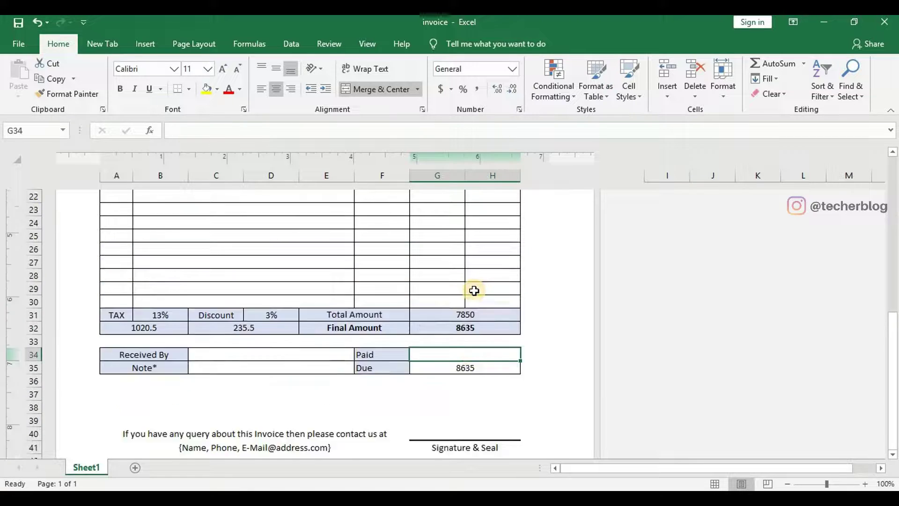
pyautogui.moveTo(114, 261); pyautogui.dragTo(418, 278)
pyautogui.press('Delete')
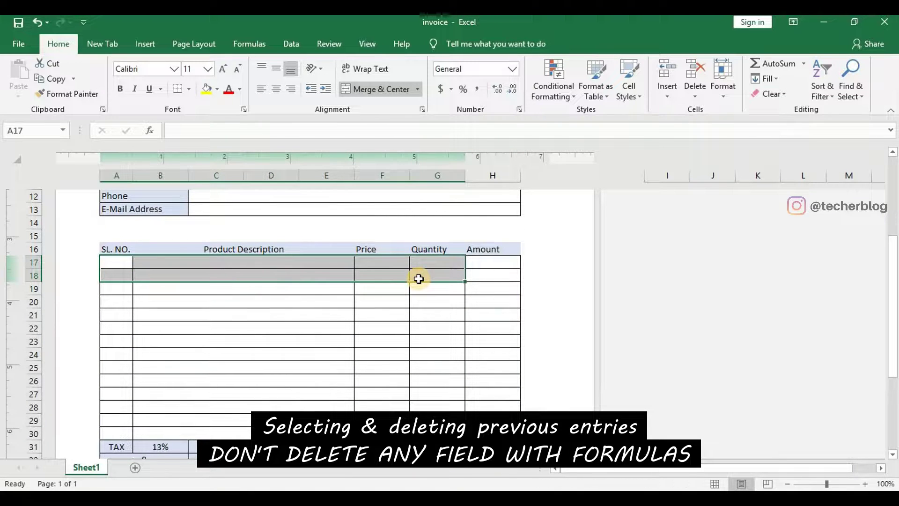
# Enter product row 17 with serial number 1, description Mouse, price 350 and quantity 3.
pyautogui.click(118, 260)
pyautogui.write('1.')
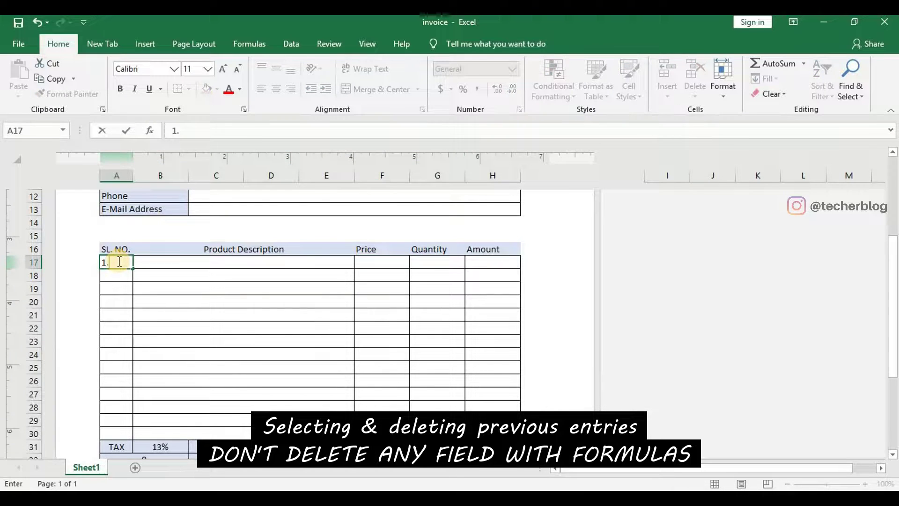
pyautogui.click(170, 261)
pyautogui.write('M')
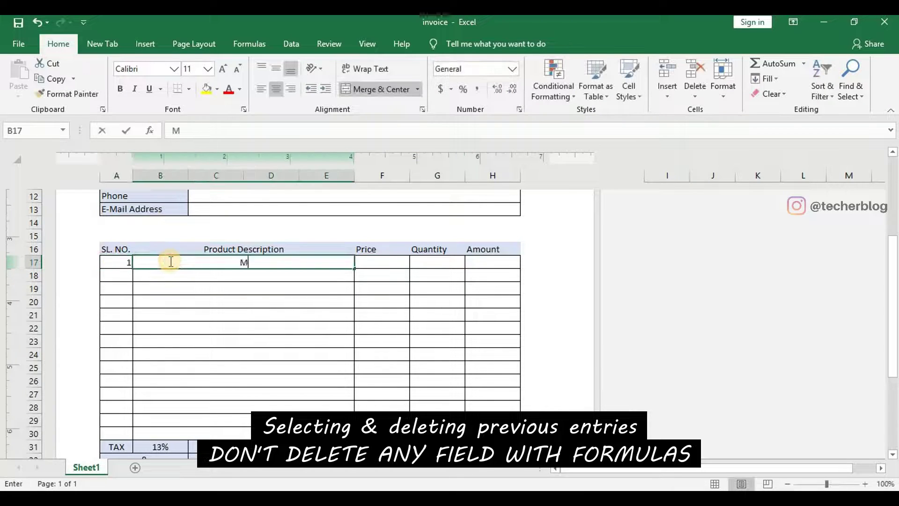
pyautogui.write('ouse')
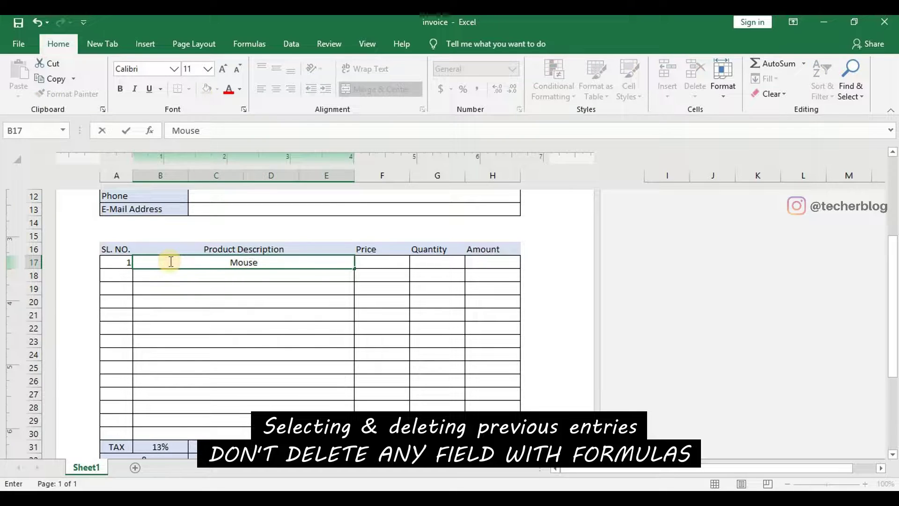
pyautogui.click(383, 264)
pyautogui.write('350')
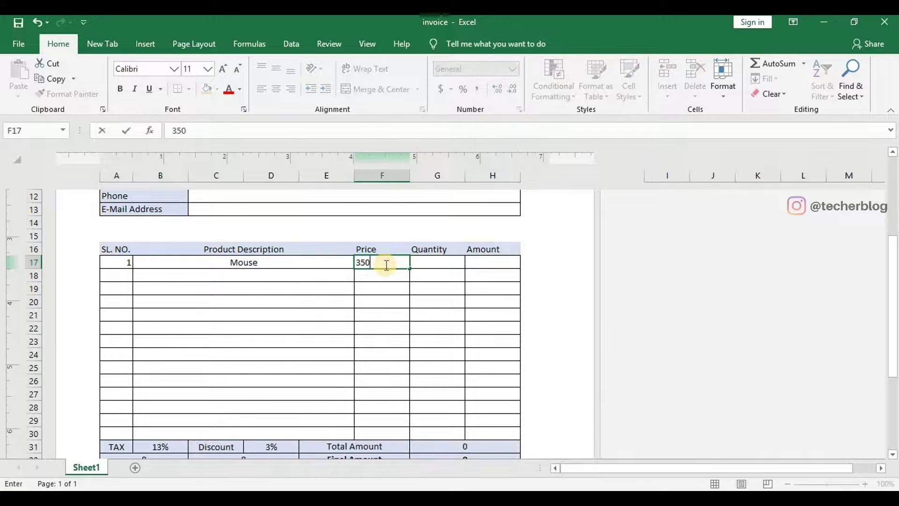
pyautogui.click(434, 265)
pyautogui.write('3')
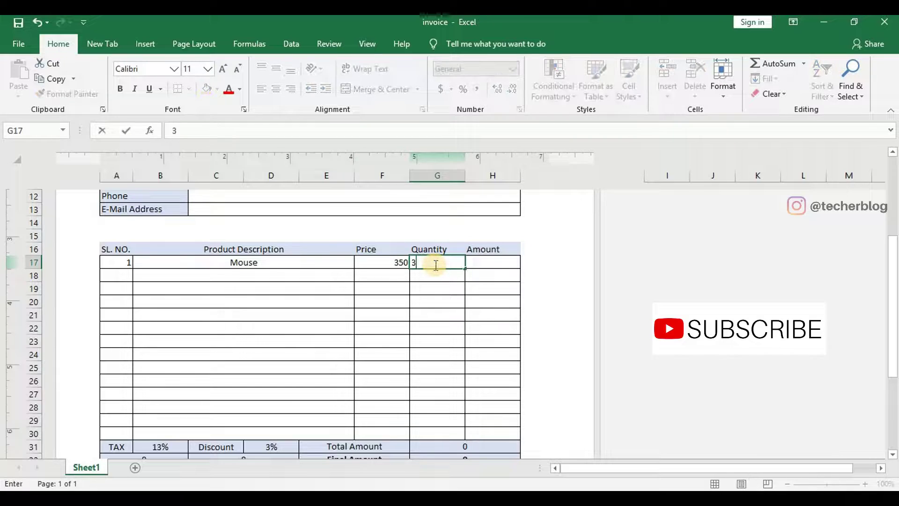
pyautogui.press('Return')
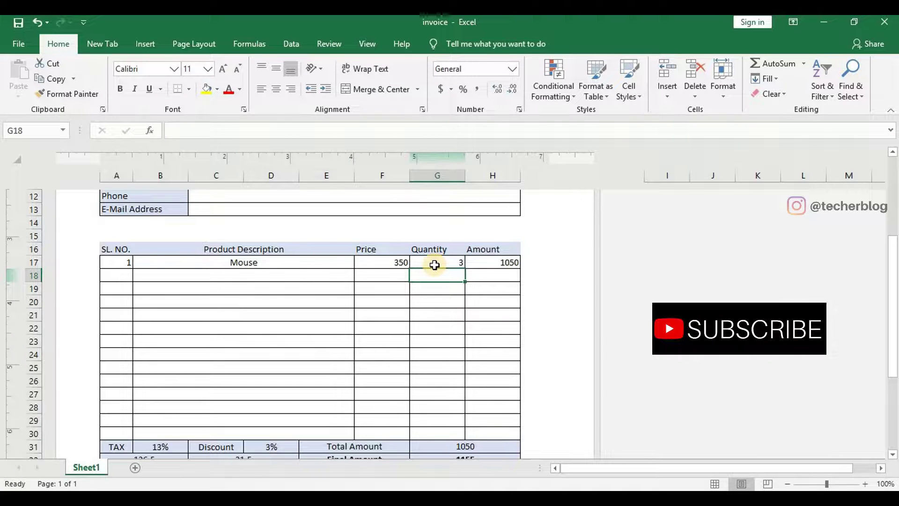
# Enter 850 as the Paid amount in G34.
pyautogui.scroll(-2, 435, 265)
pyautogui.scroll(-1, 435, 265)
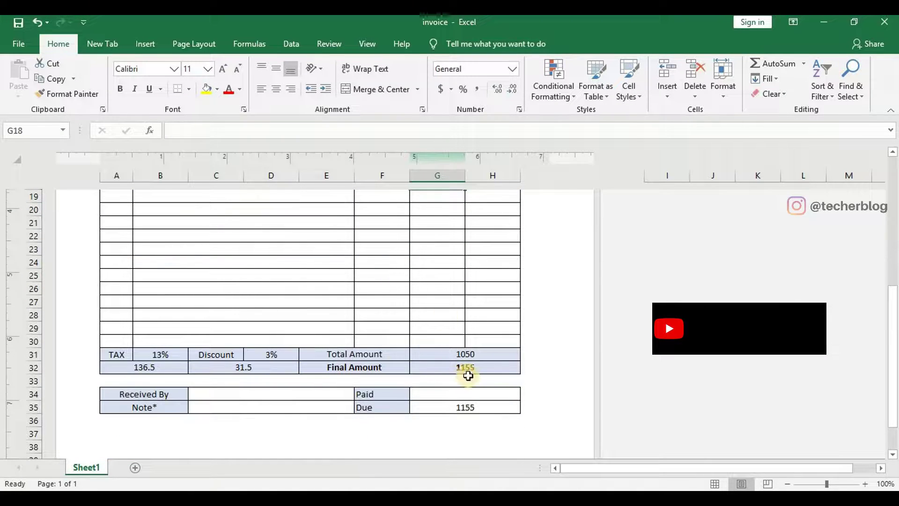
pyautogui.click(447, 395)
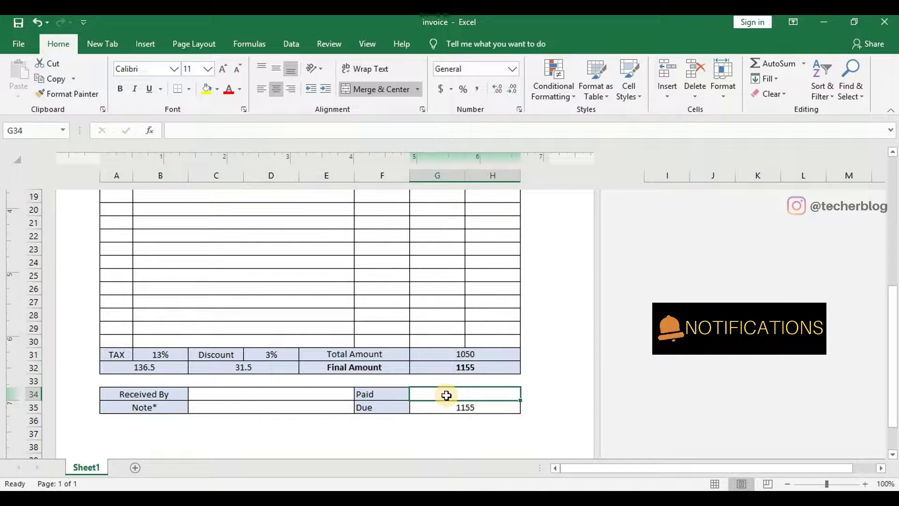
pyautogui.write('850')
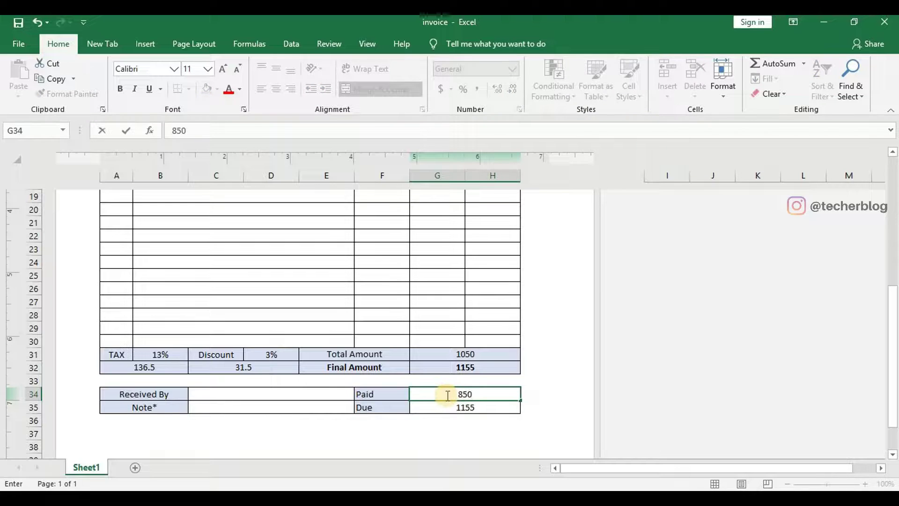
pyautogui.press('Return')
pyautogui.scroll(-1, 448, 389)
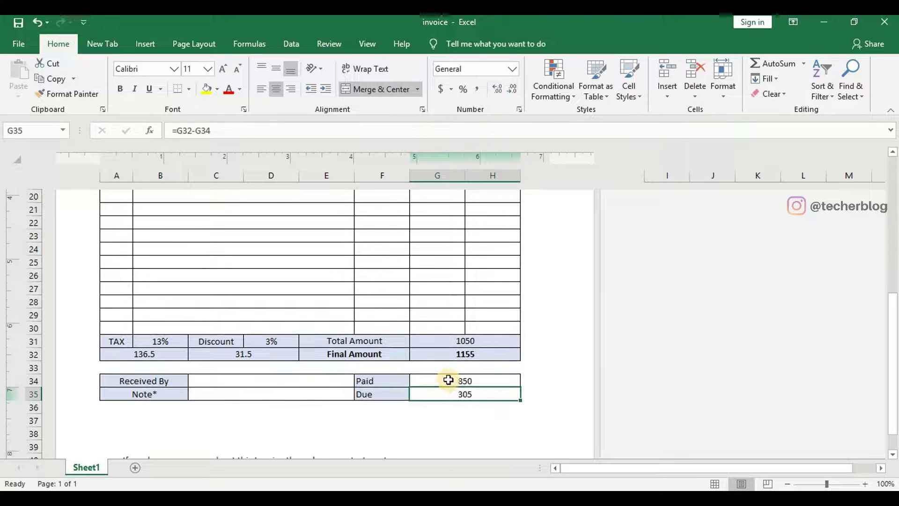
# Insert the current date, current time and number of pages in the footer's left, center and right sections, and finish footer editing.
pyautogui.scroll(-5, 448, 379)
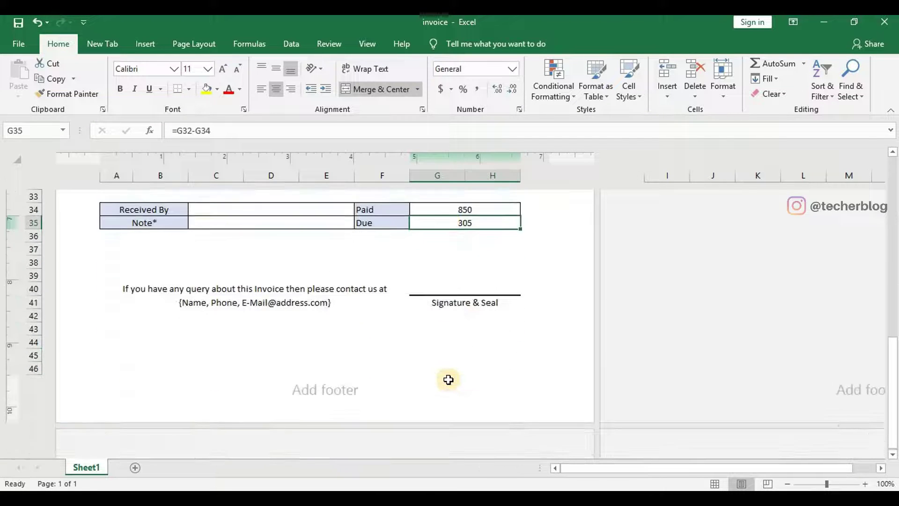
pyautogui.click(134, 389)
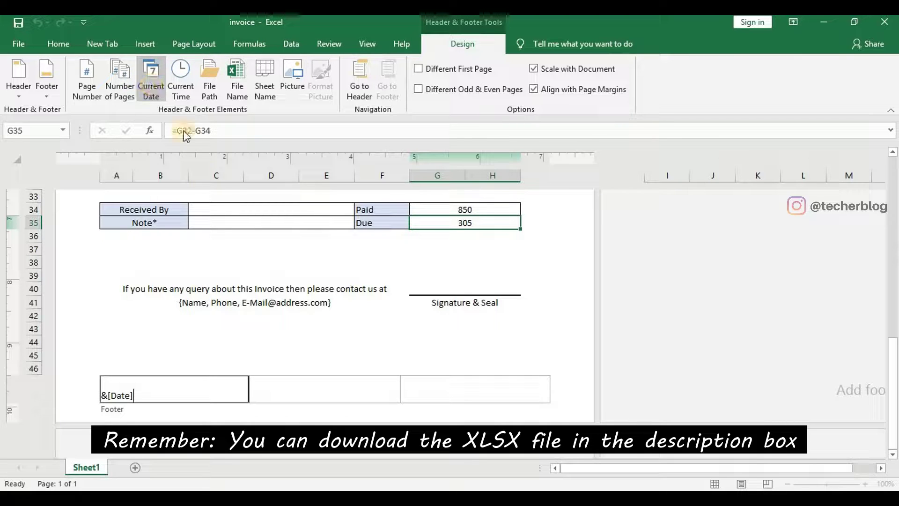
pyautogui.click(293, 390)
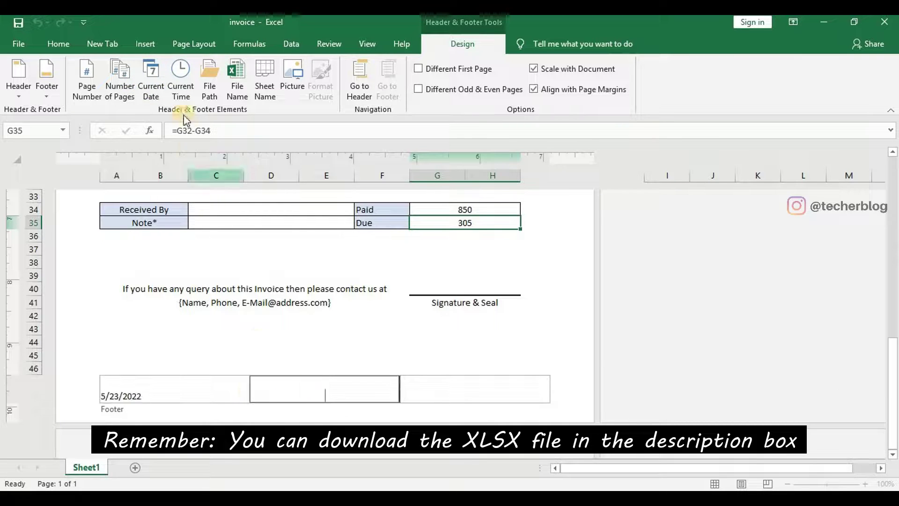
pyautogui.click(176, 93)
pyautogui.click(468, 395)
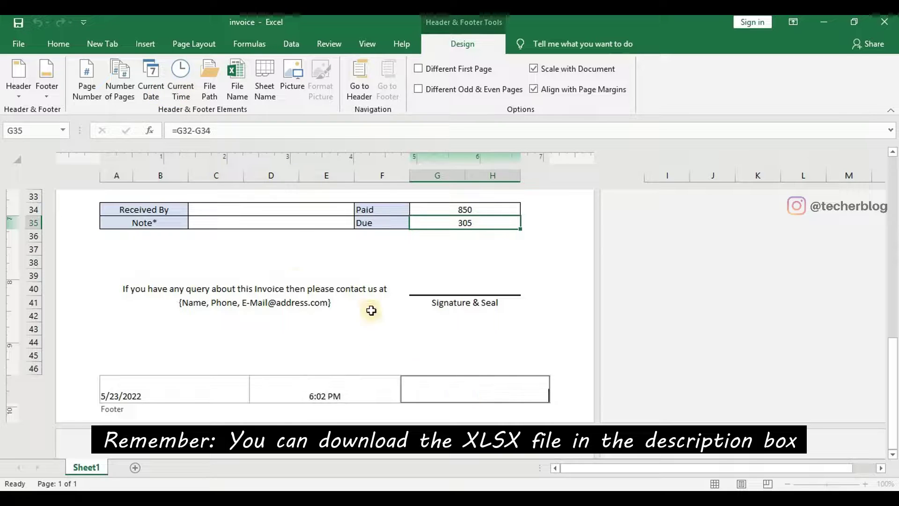
pyautogui.click(121, 89)
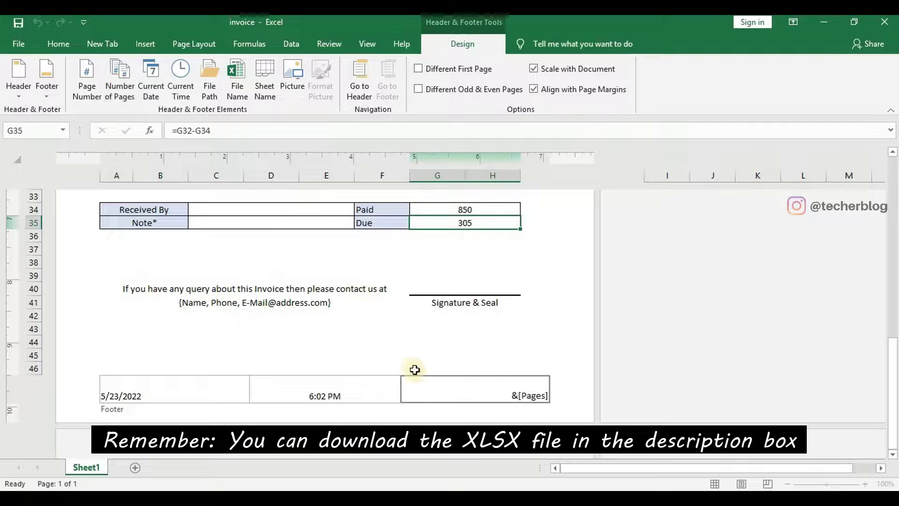
pyautogui.click(361, 396)
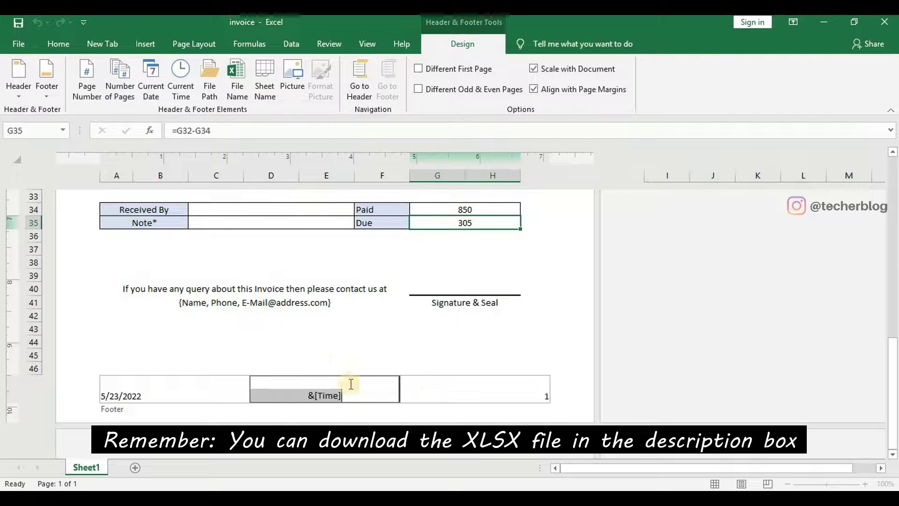
pyautogui.click(407, 392)
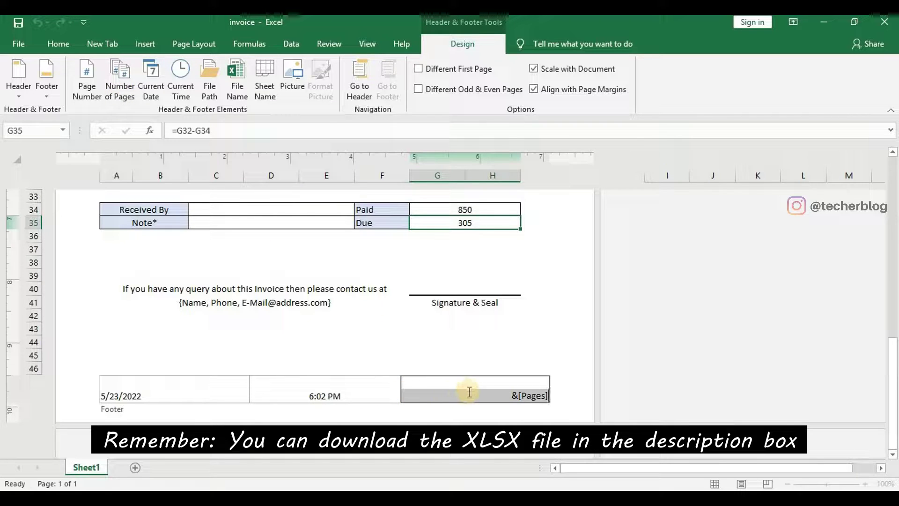
pyautogui.click(457, 352)
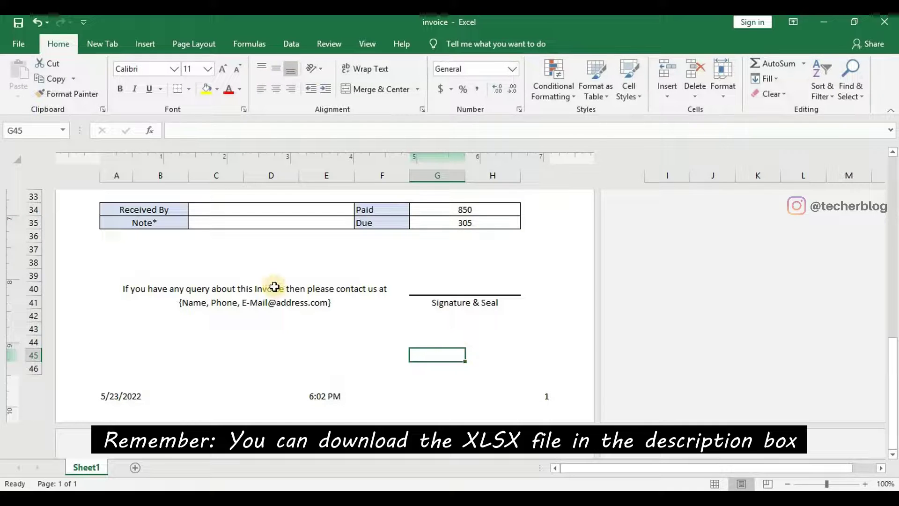
# Open the left section of the page header for editing and bring up the header and footer design tools.
pyautogui.scroll(2, 274, 287)
pyautogui.scroll(5, 274, 286)
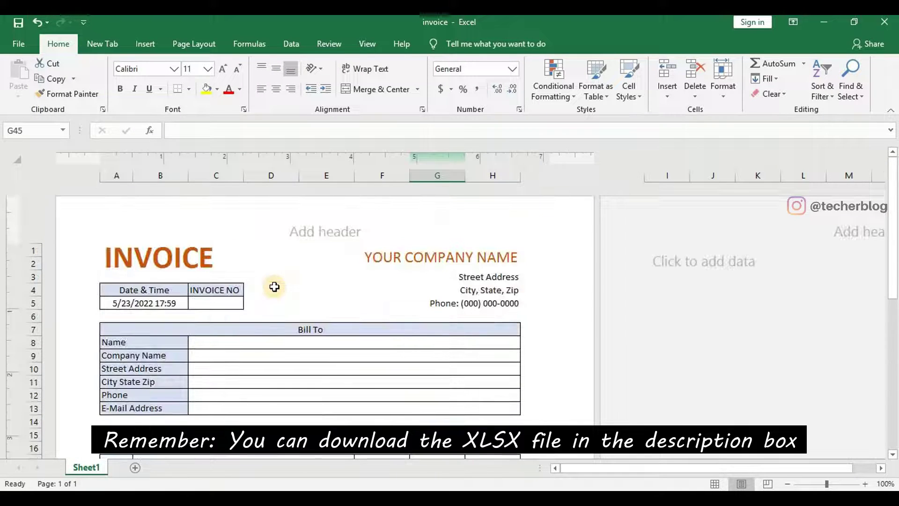
pyautogui.click(169, 230)
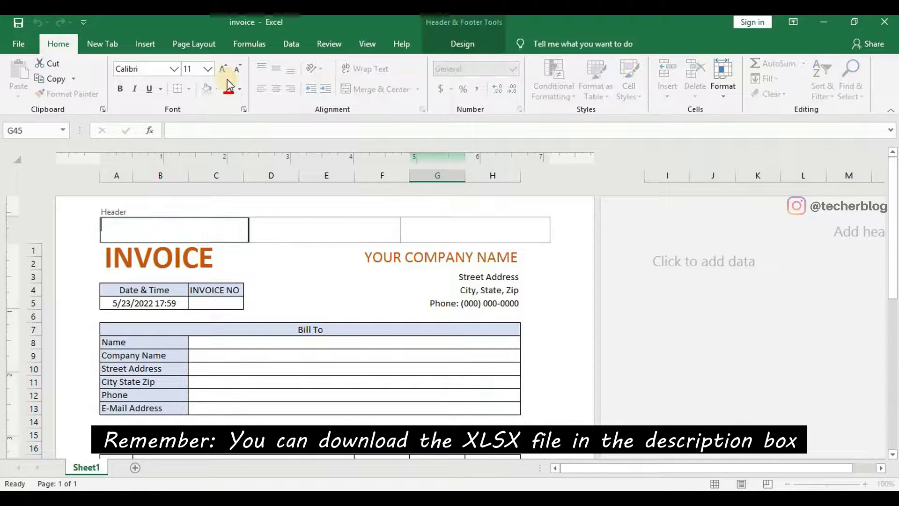
pyautogui.click(462, 43)
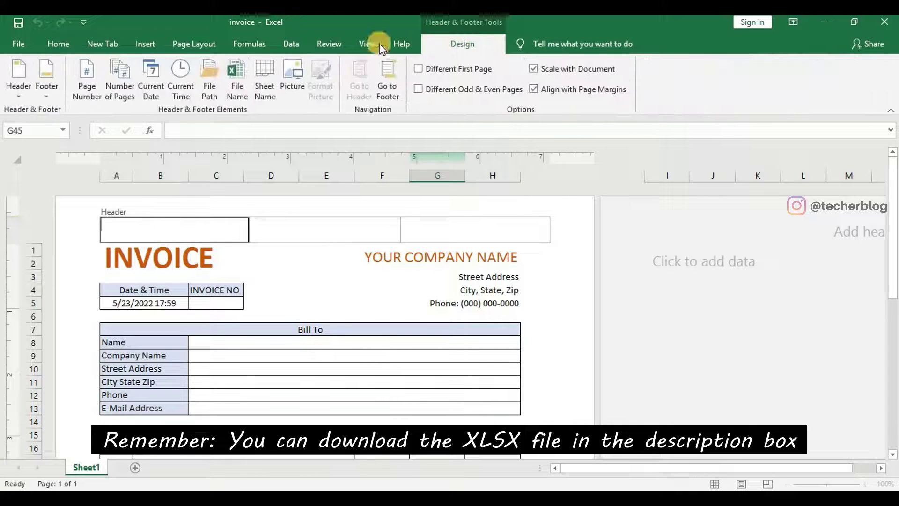
pyautogui.click(207, 75)
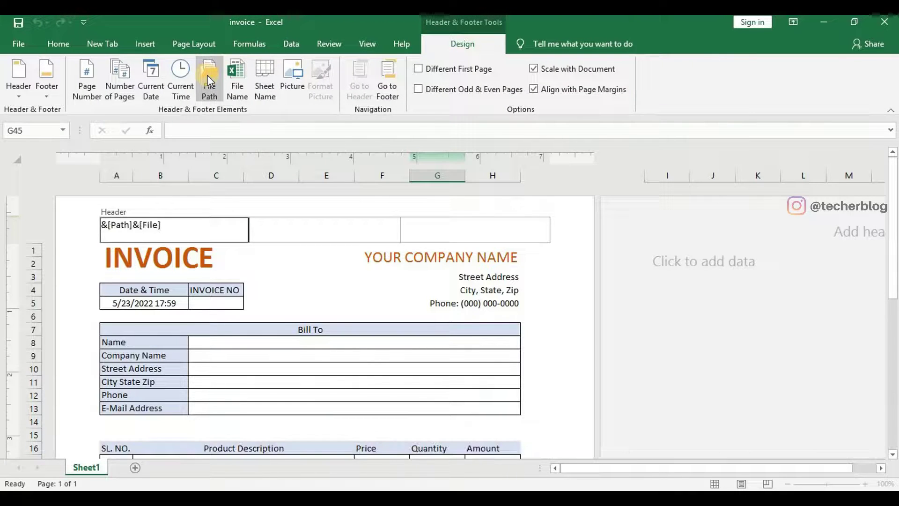
pyautogui.click(207, 74)
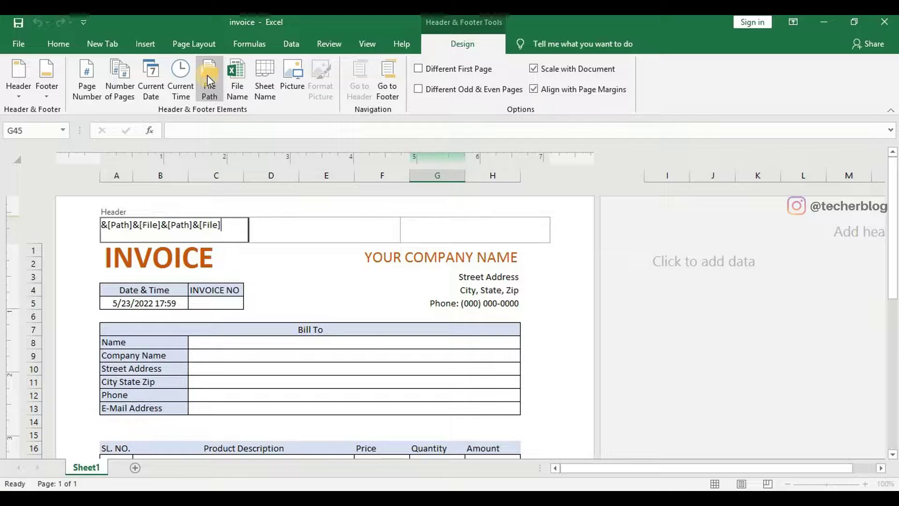
pyautogui.press('BackSpace')
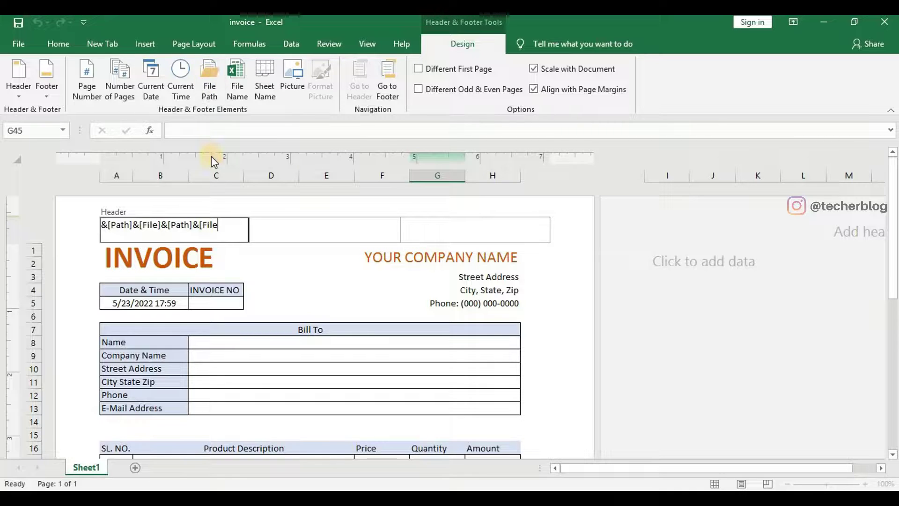
pyautogui.press('BackSpace')
pyautogui.press('BackSpace')
pyautogui.press('BackSpace')
pyautogui.press('BackSpace')
pyautogui.press('BackSpace')
pyautogui.press('BackSpace')
pyautogui.press('BackSpace')
pyautogui.press('BackSpace')
pyautogui.press('BackSpace')
pyautogui.press('BackSpace')
pyautogui.press('BackSpace')
pyautogui.press('BackSpace')
pyautogui.press('BackSpace')
pyautogui.press('BackSpace')
pyautogui.press('BackSpace')
pyautogui.press('BackSpace')
pyautogui.press('BackSpace')
pyautogui.press('BackSpace')
pyautogui.press('BackSpace')
pyautogui.press('BackSpace')
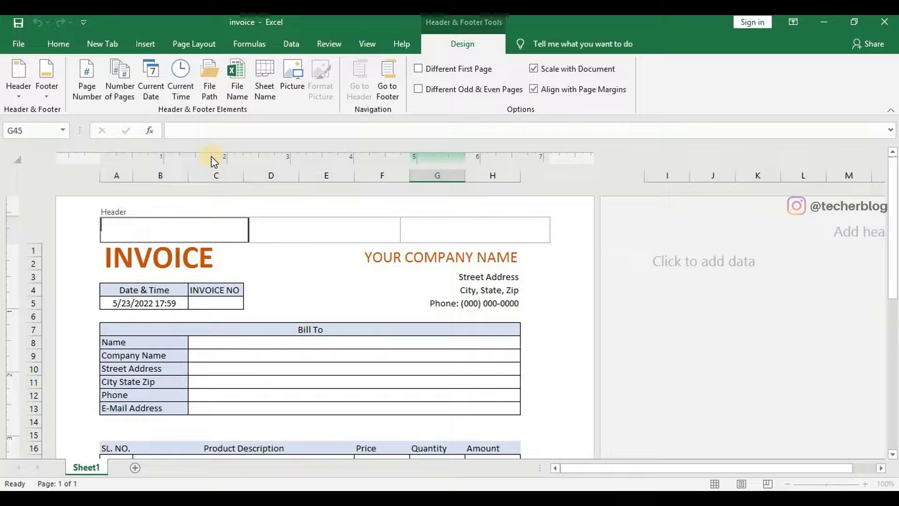
# Insert the file path in the left header section and finish header editing.
pyautogui.click(203, 75)
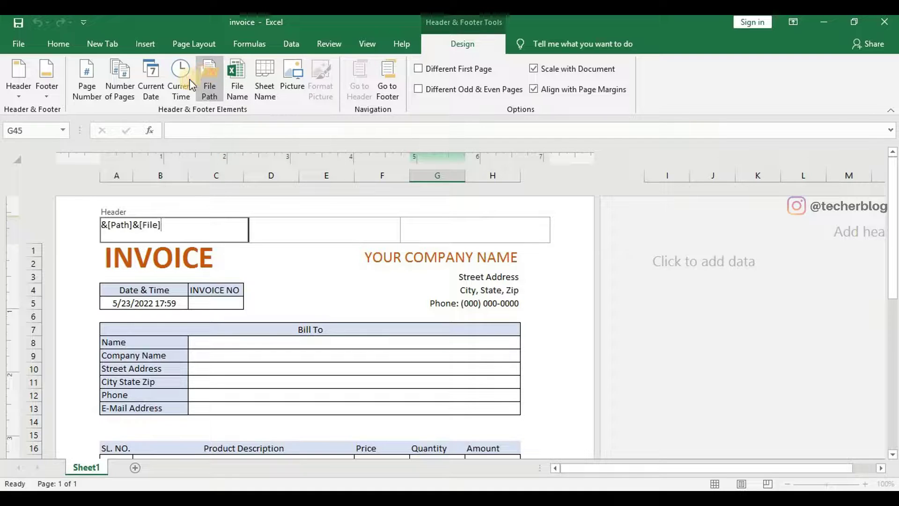
pyautogui.click(328, 225)
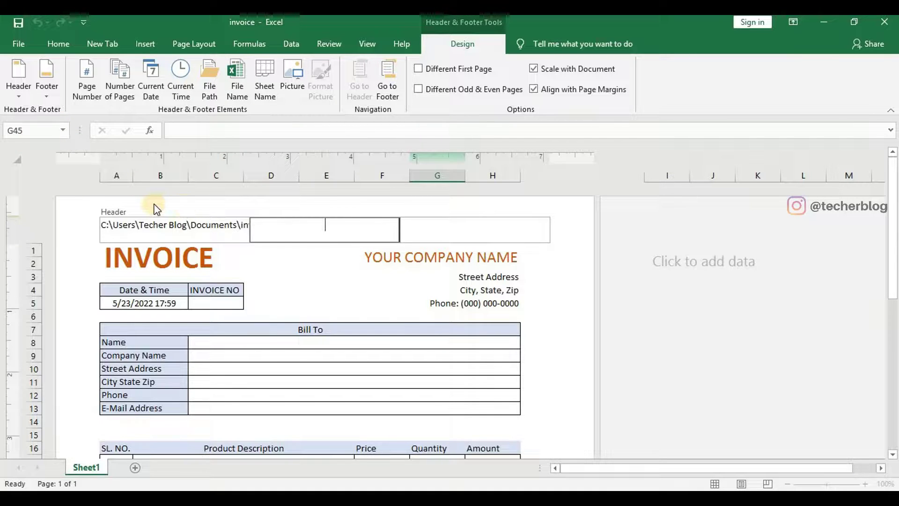
pyautogui.click(77, 281)
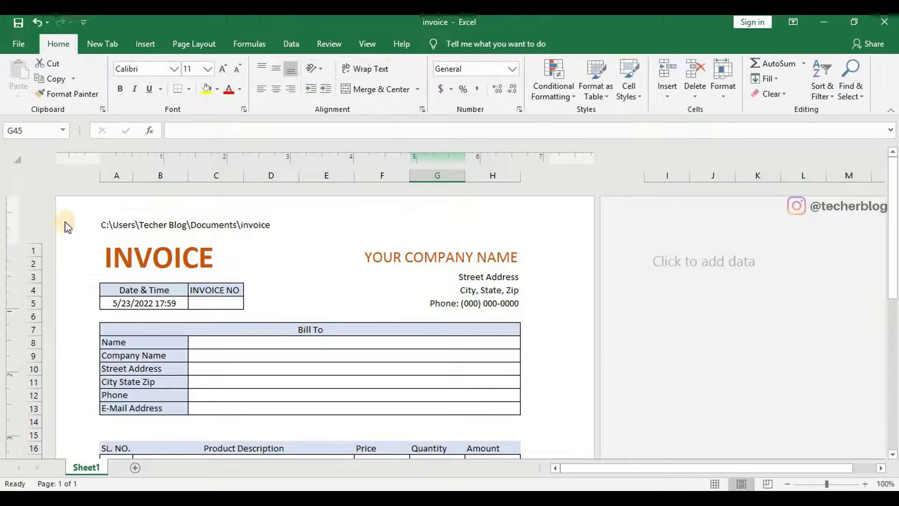
# Open the print preview, enlarge the page and examine the whole invoice from header to signature area.
pyautogui.click(18, 45)
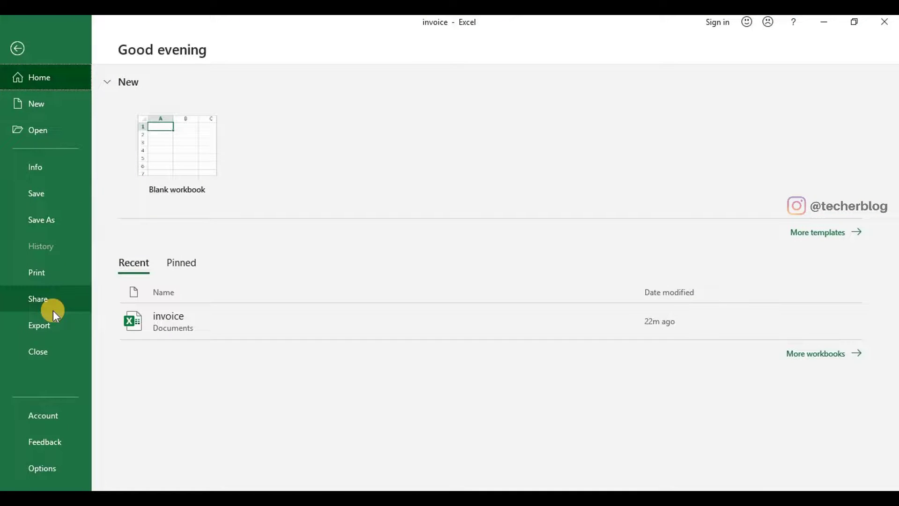
pyautogui.click(49, 267)
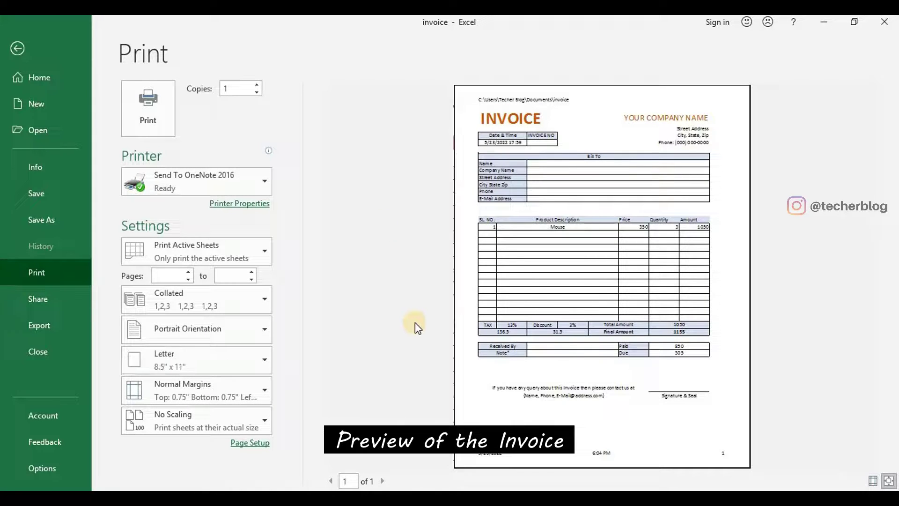
pyautogui.click(888, 481)
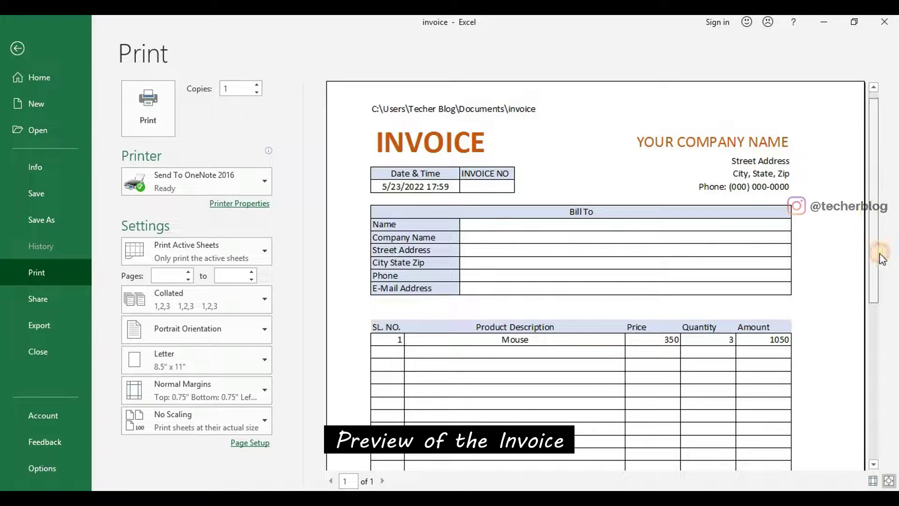
pyautogui.moveTo(880, 255); pyautogui.dragTo(877, 337)
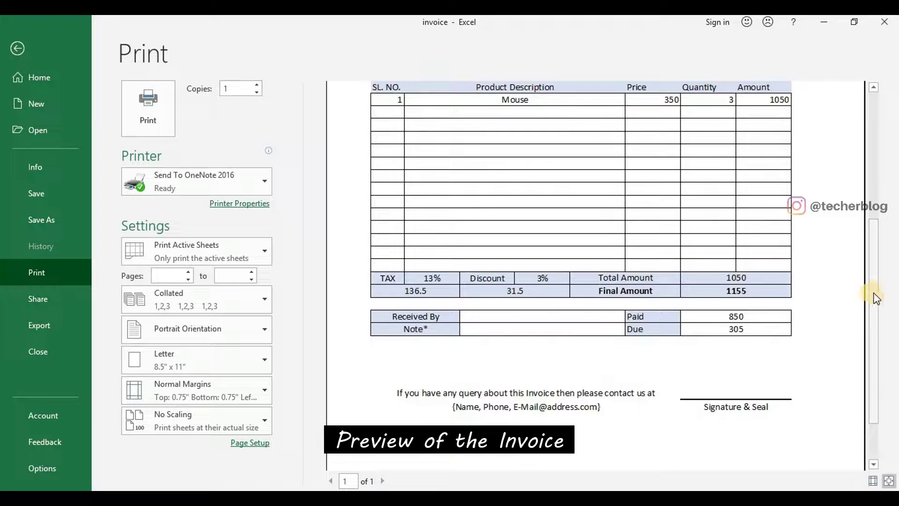
pyautogui.moveTo(877, 298); pyautogui.dragTo(874, 191)
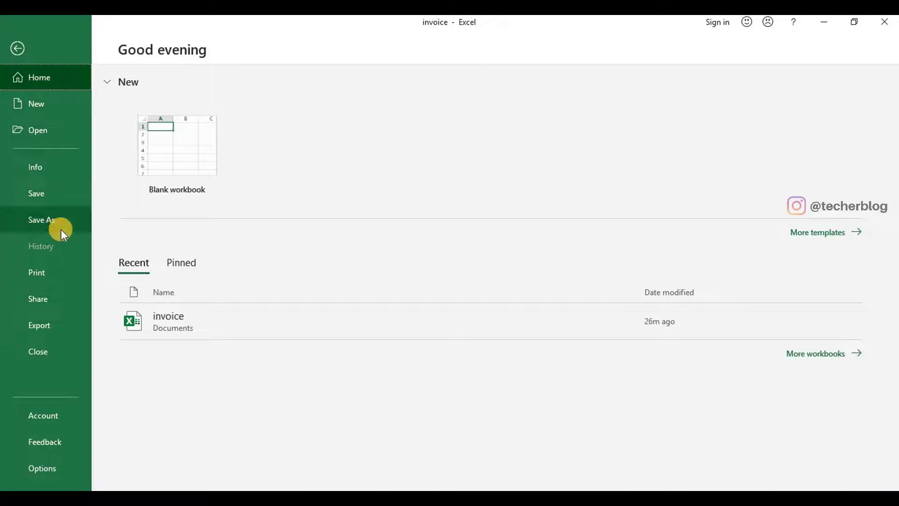
# Save the workbook under a new name, Techer Blog Invoice, in the Desktop folder.
pyautogui.click(61, 229)
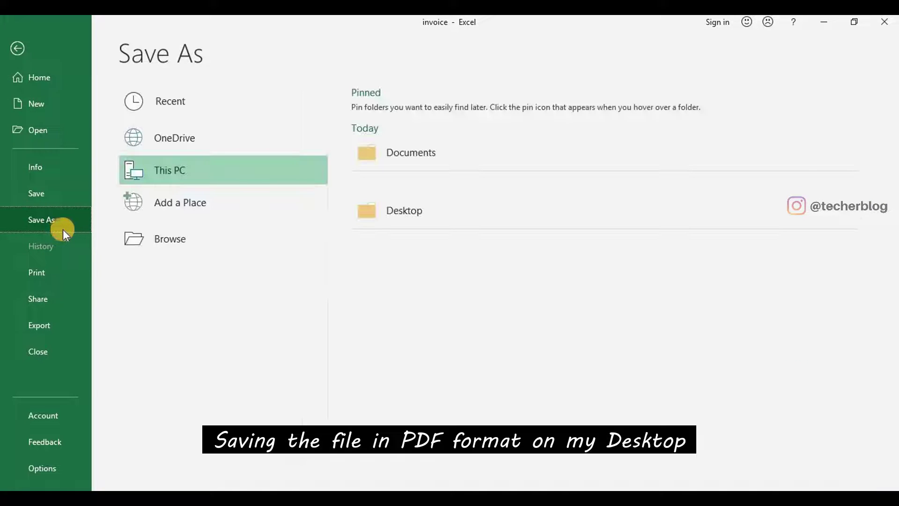
pyautogui.click(451, 218)
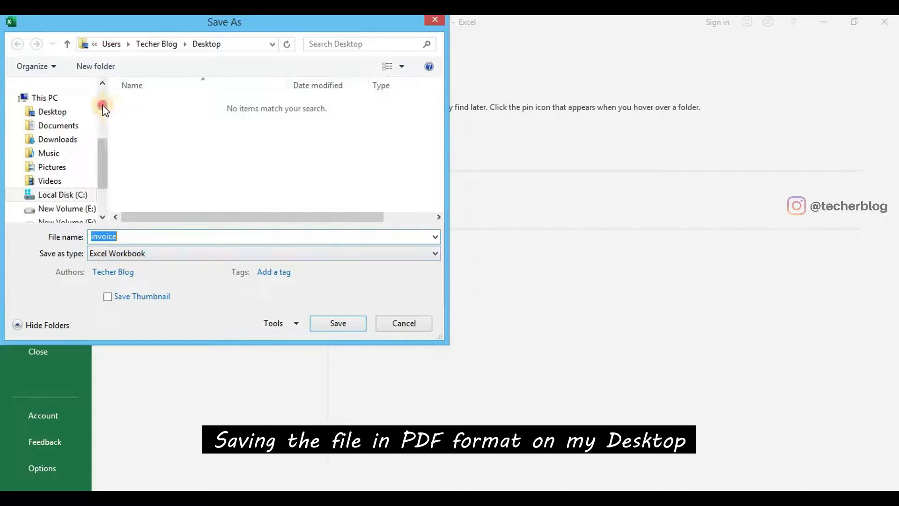
pyautogui.scroll(5, 101, 107)
pyautogui.click(72, 110)
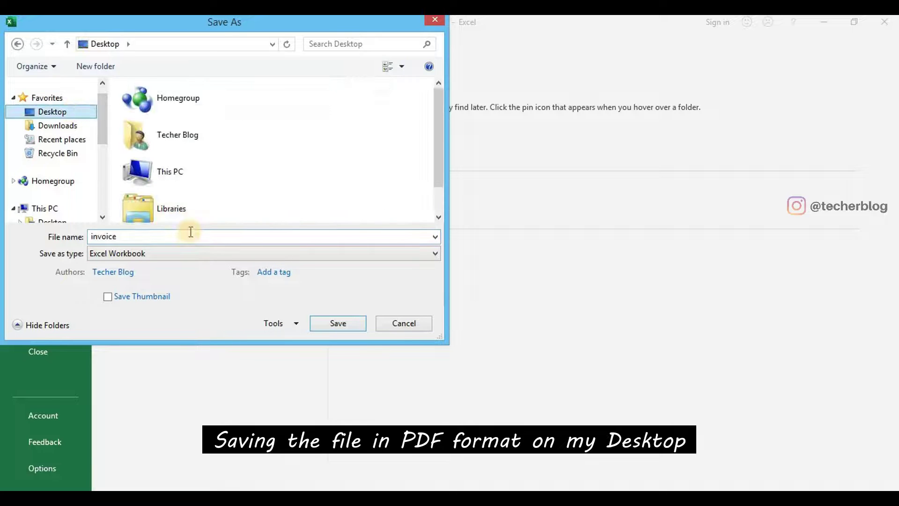
pyautogui.doubleClick(87, 237)
pyautogui.write('Te')
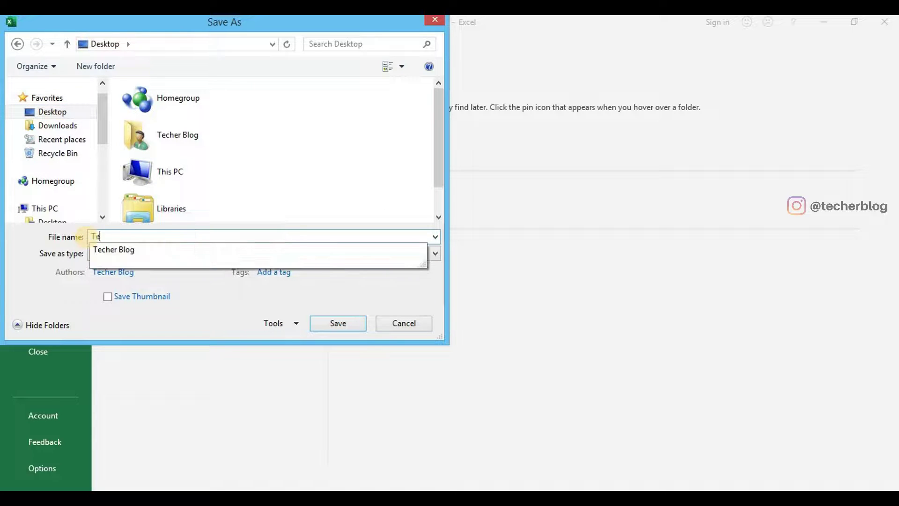
pyautogui.write('cher Blog IN')
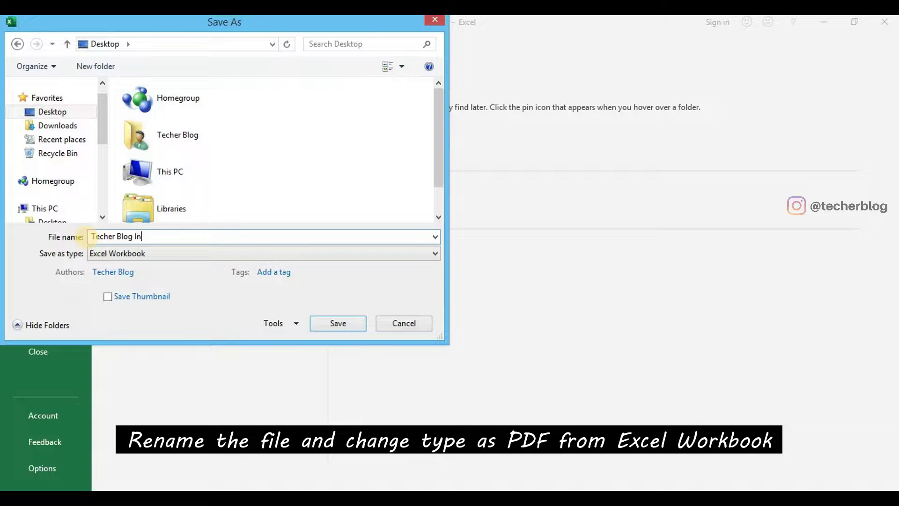
# Save the invoice to the Desktop in PDF format with the file name "Techer Blog Invoice pdf".
pyautogui.click(285, 255)
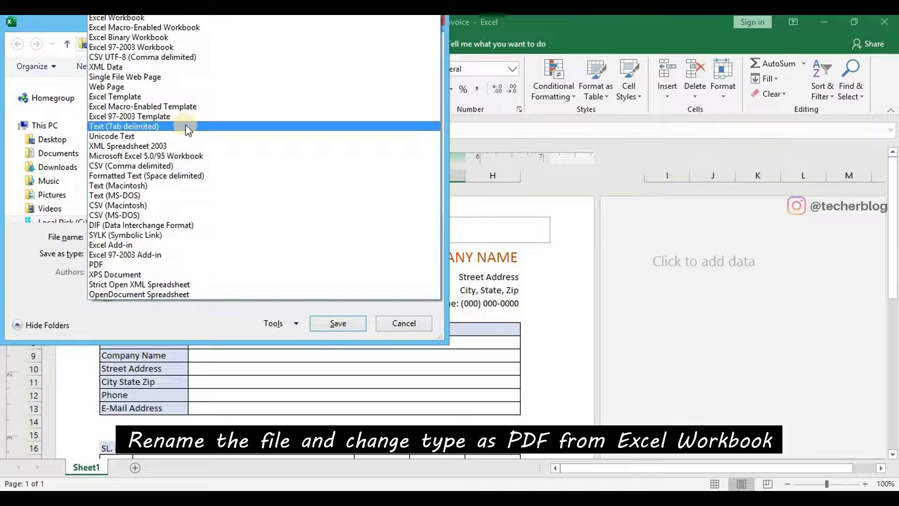
pyautogui.click(208, 264)
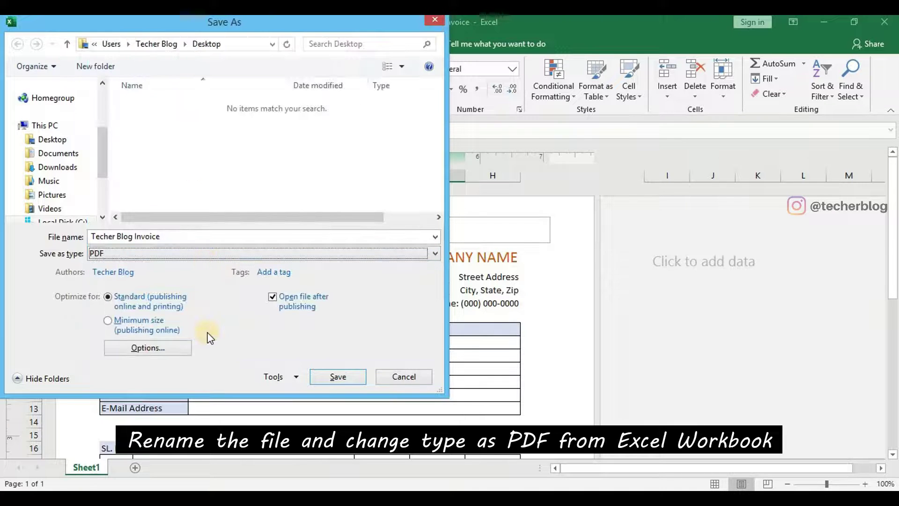
pyautogui.click(187, 235)
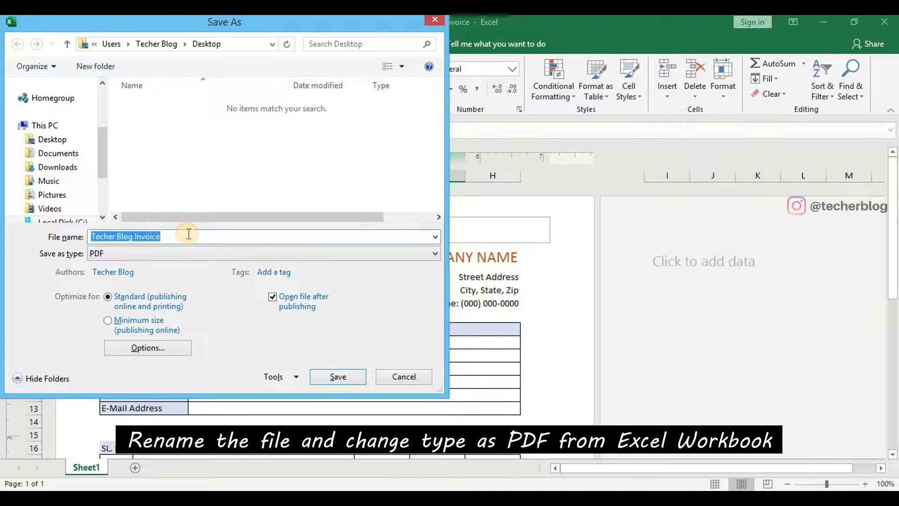
pyautogui.click(188, 234)
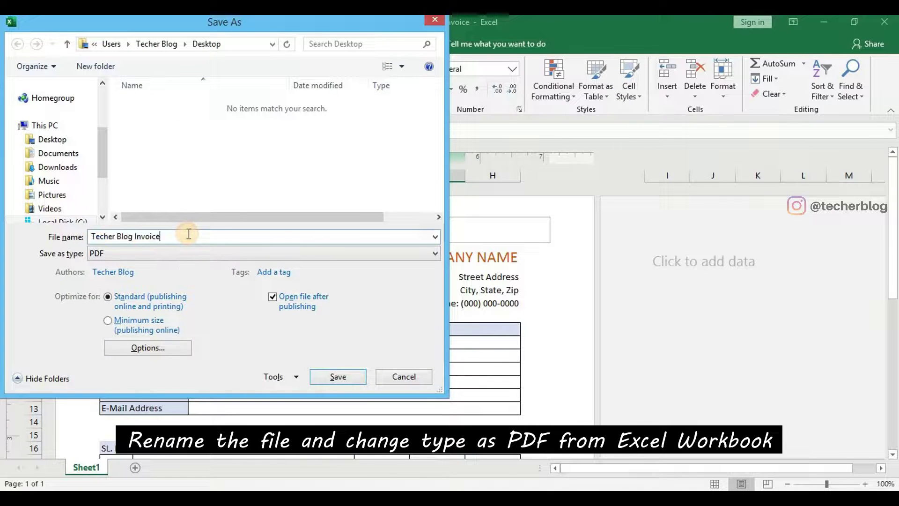
pyautogui.click(344, 370)
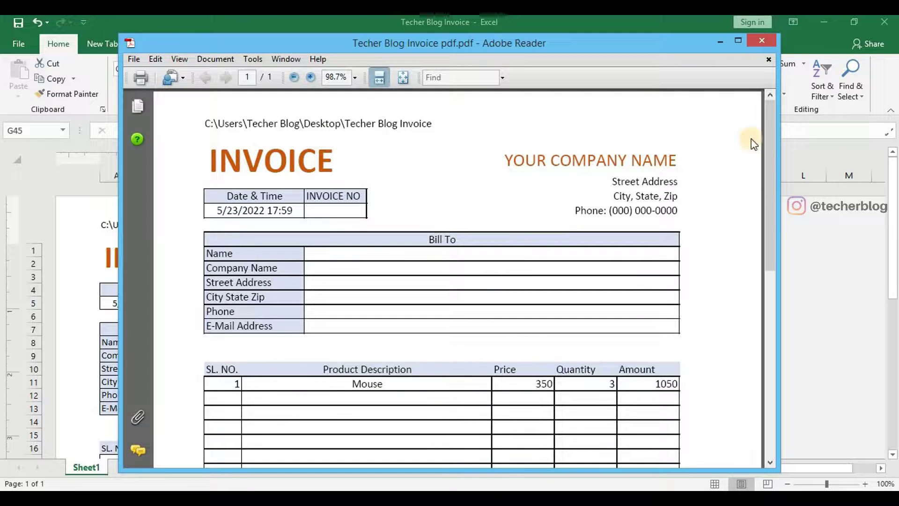
# Bring the exported invoice PDF to the front in Adobe Reader, maximize its window and examine the page.
pyautogui.click(736, 25)
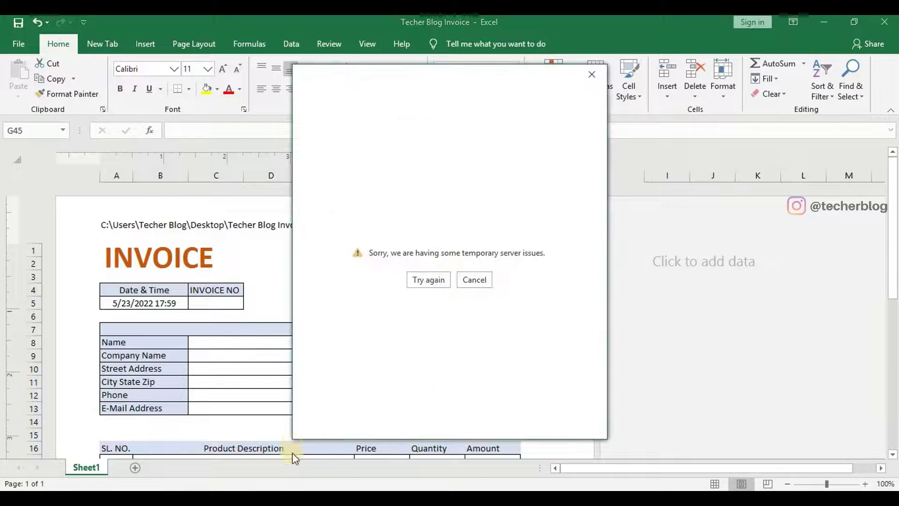
pyautogui.click(259, 497)
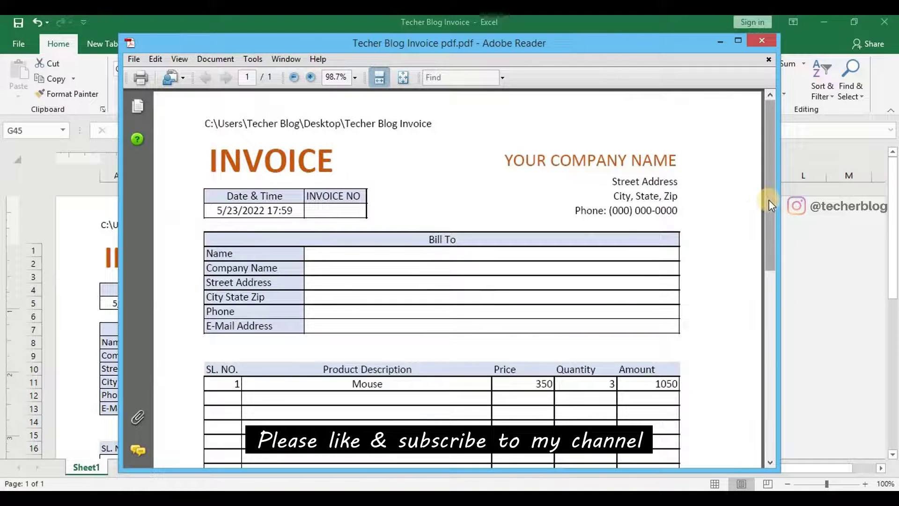
pyautogui.moveTo(771, 205)
pyautogui.mouseDown()
pyautogui.moveTo(769, 378)
pyautogui.moveTo(771, 210)
pyautogui.mouseUp()
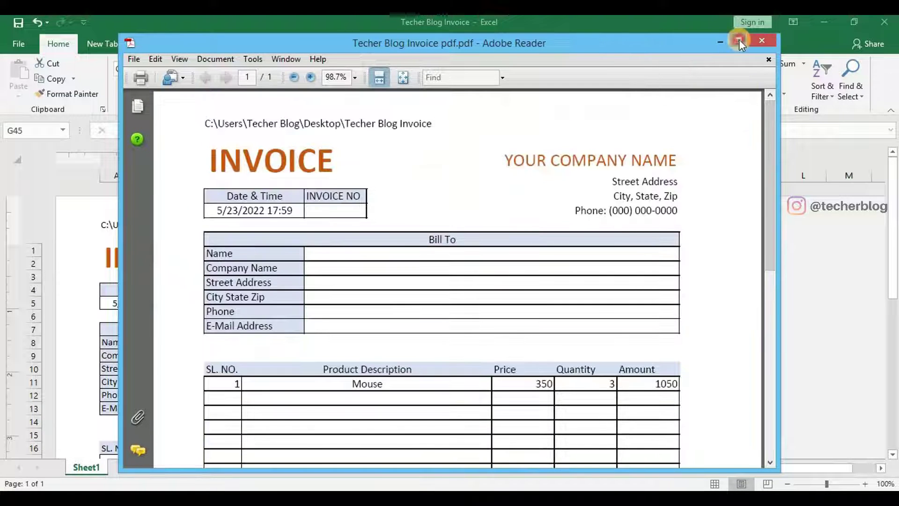
pyautogui.click(739, 41)
pyautogui.moveTo(894, 194)
pyautogui.mouseDown()
pyautogui.moveTo(893, 418)
pyautogui.moveTo(893, 194)
pyautogui.mouseUp()
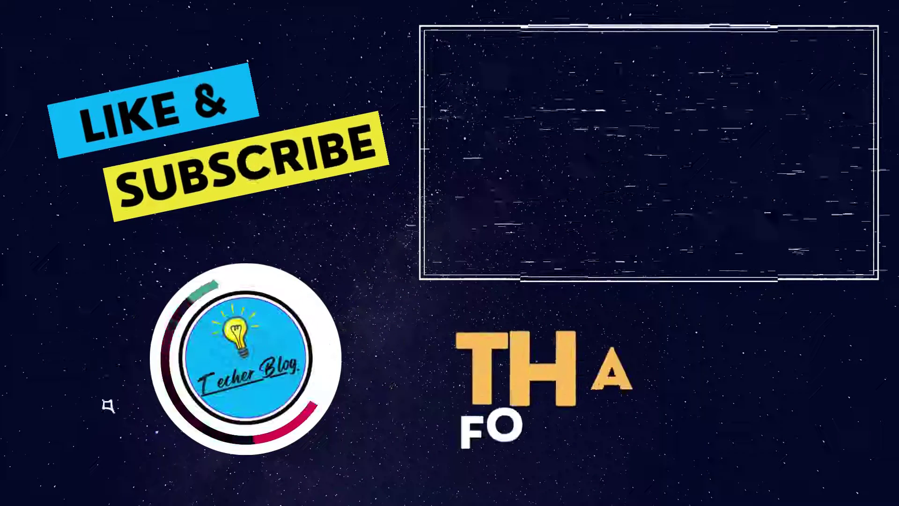